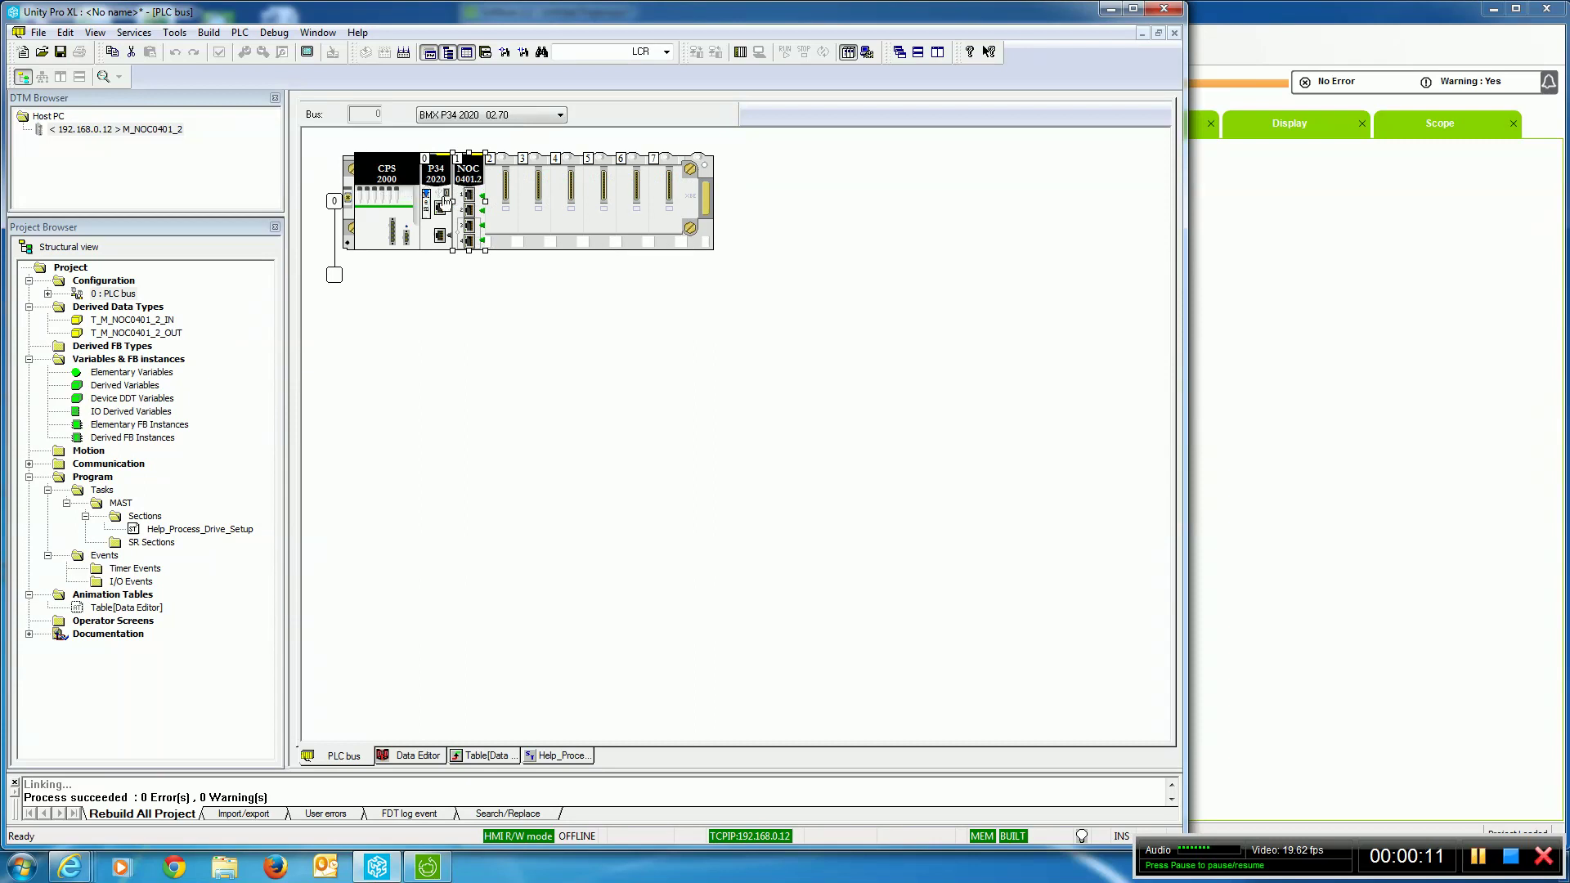
# Step: Maximize SoMove and show the Port - Modbus TCP Generic Settings page with IP 192.168.0.16
pyautogui.click(1343, 370)
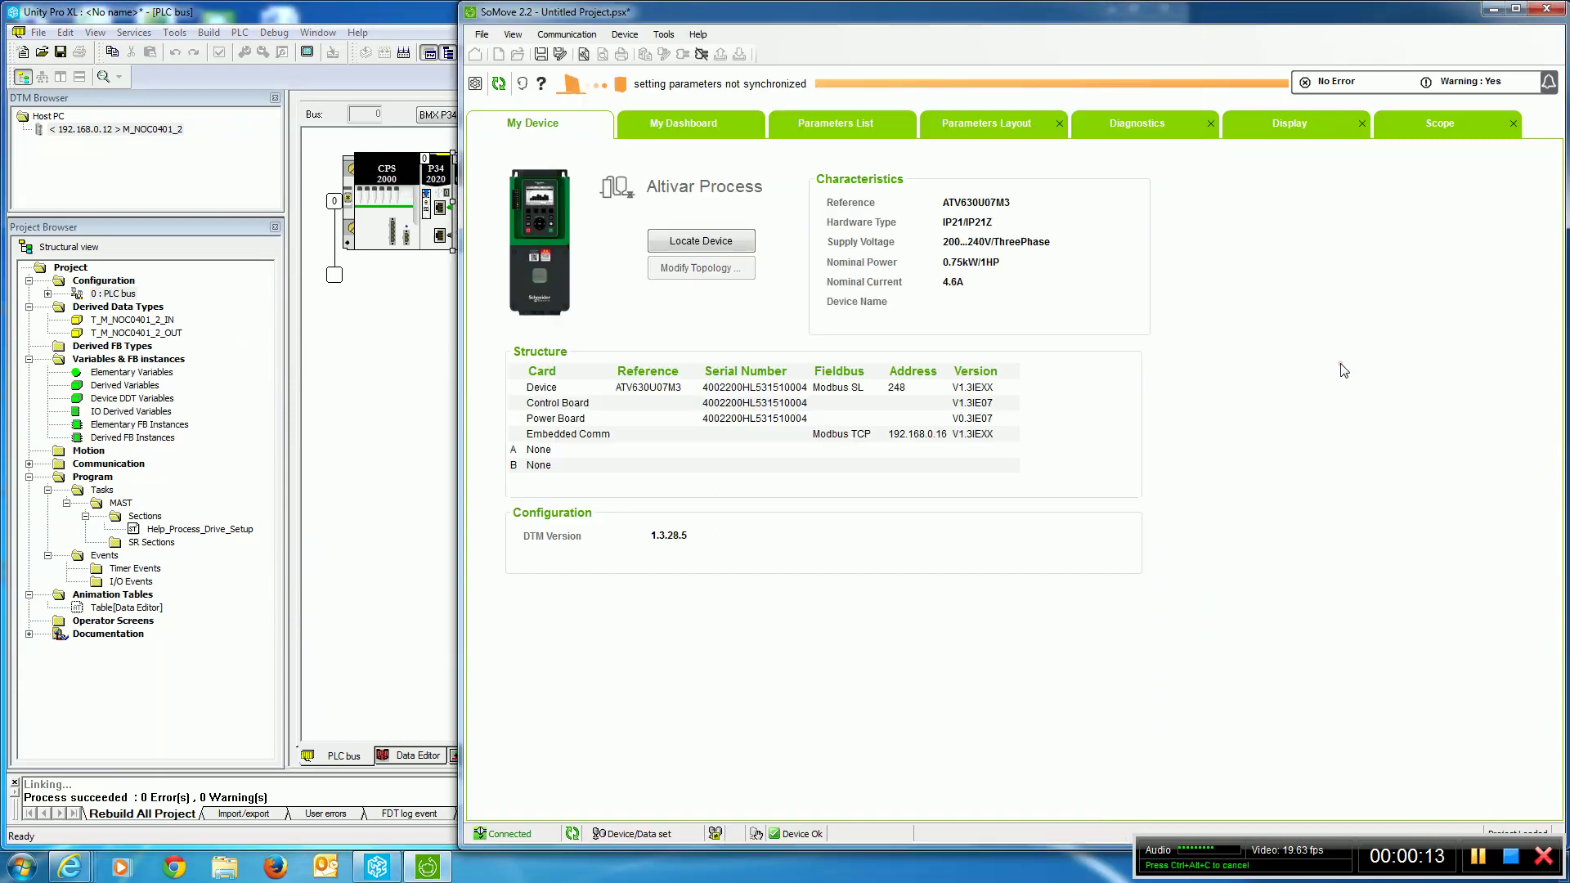
pyautogui.click(1517, 9)
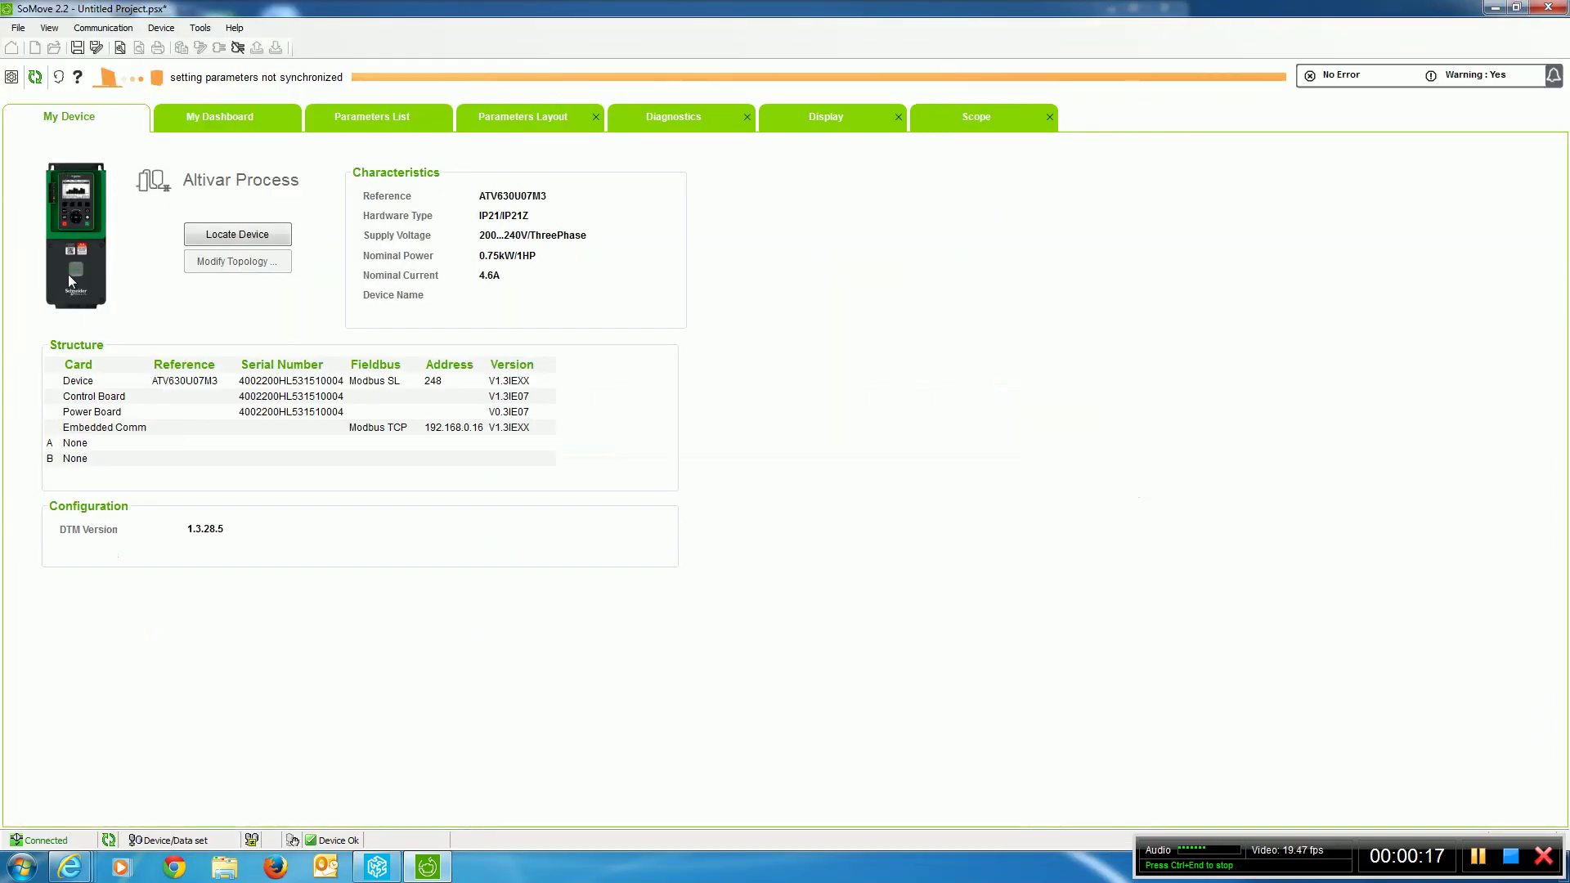
pyautogui.click(384, 121)
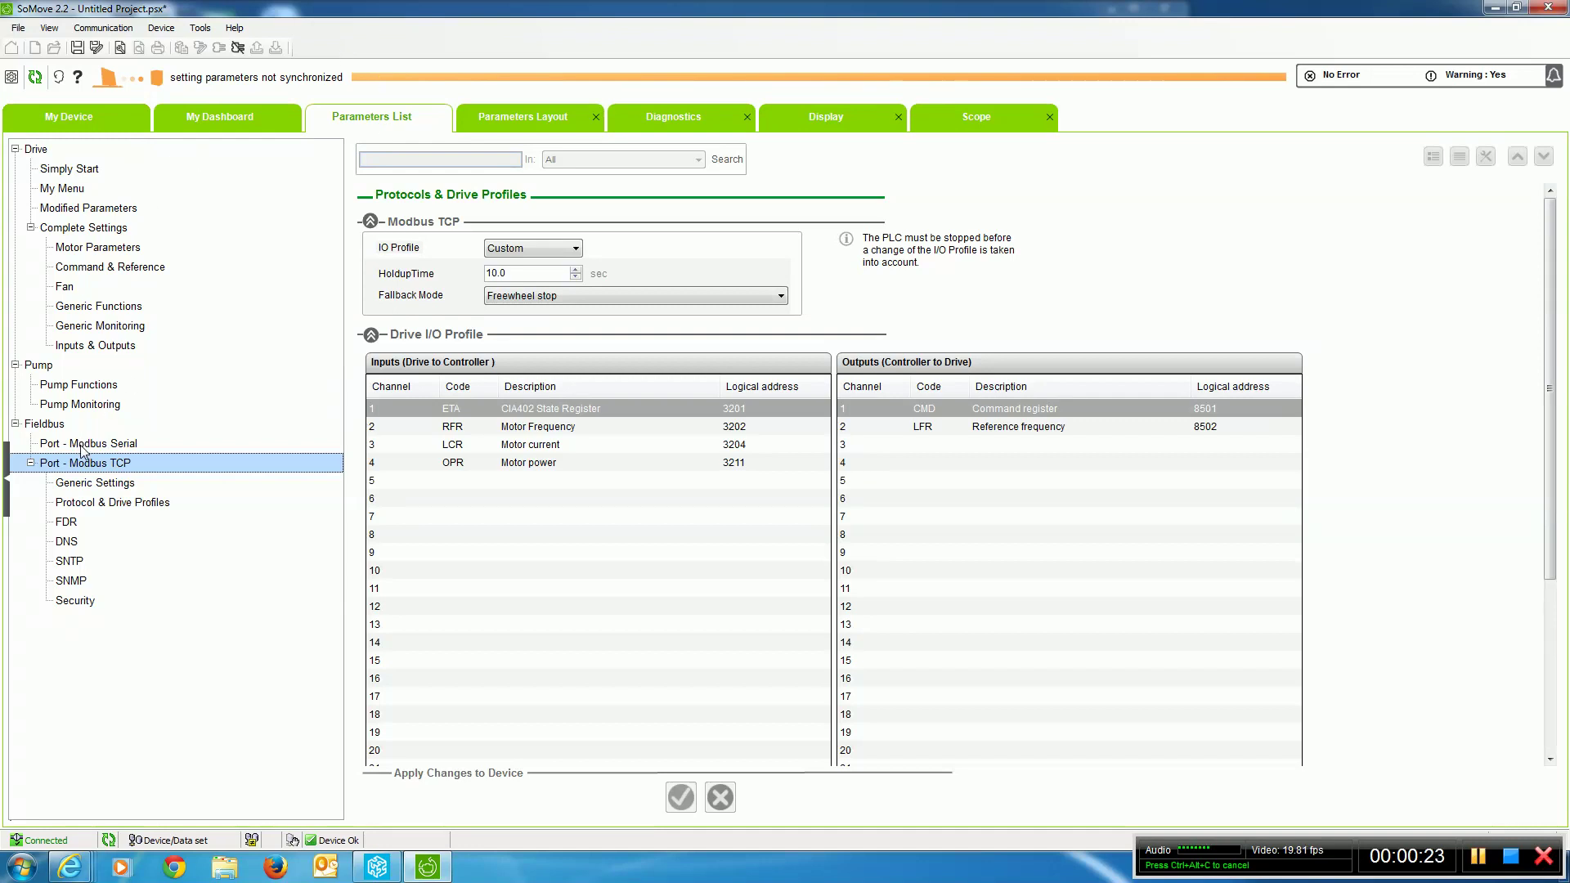
pyautogui.click(92, 483)
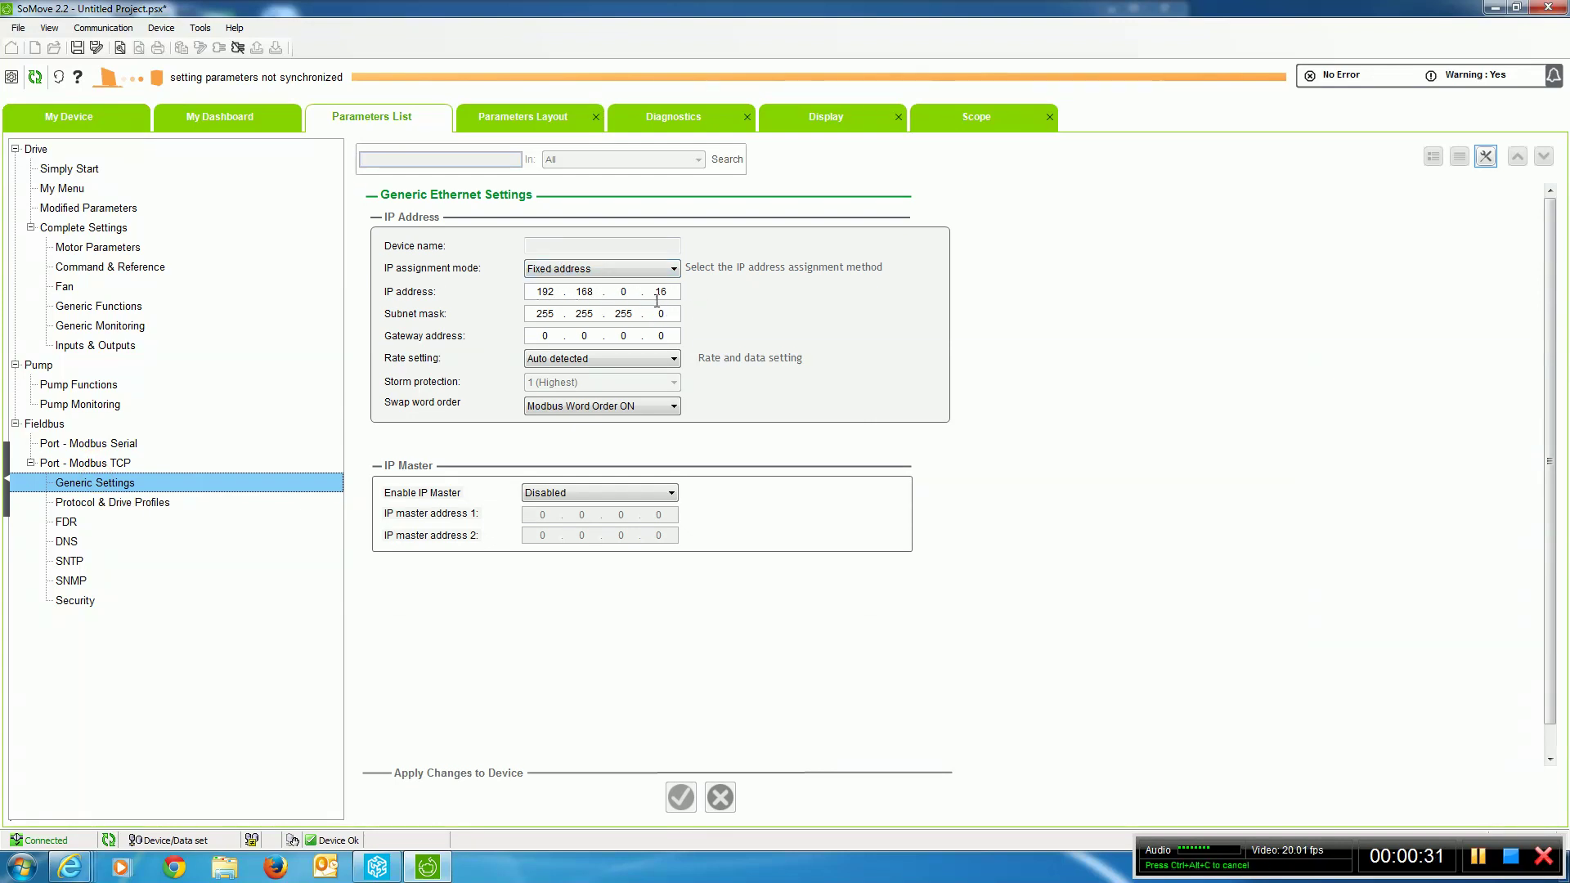
# Step: Show the Modbus TCP Protocol & Drive Profiles page with Custom I/O profile inputs ETA, RFR, LCR, OPR and outputs CMD, LFR
pyautogui.click(120, 507)
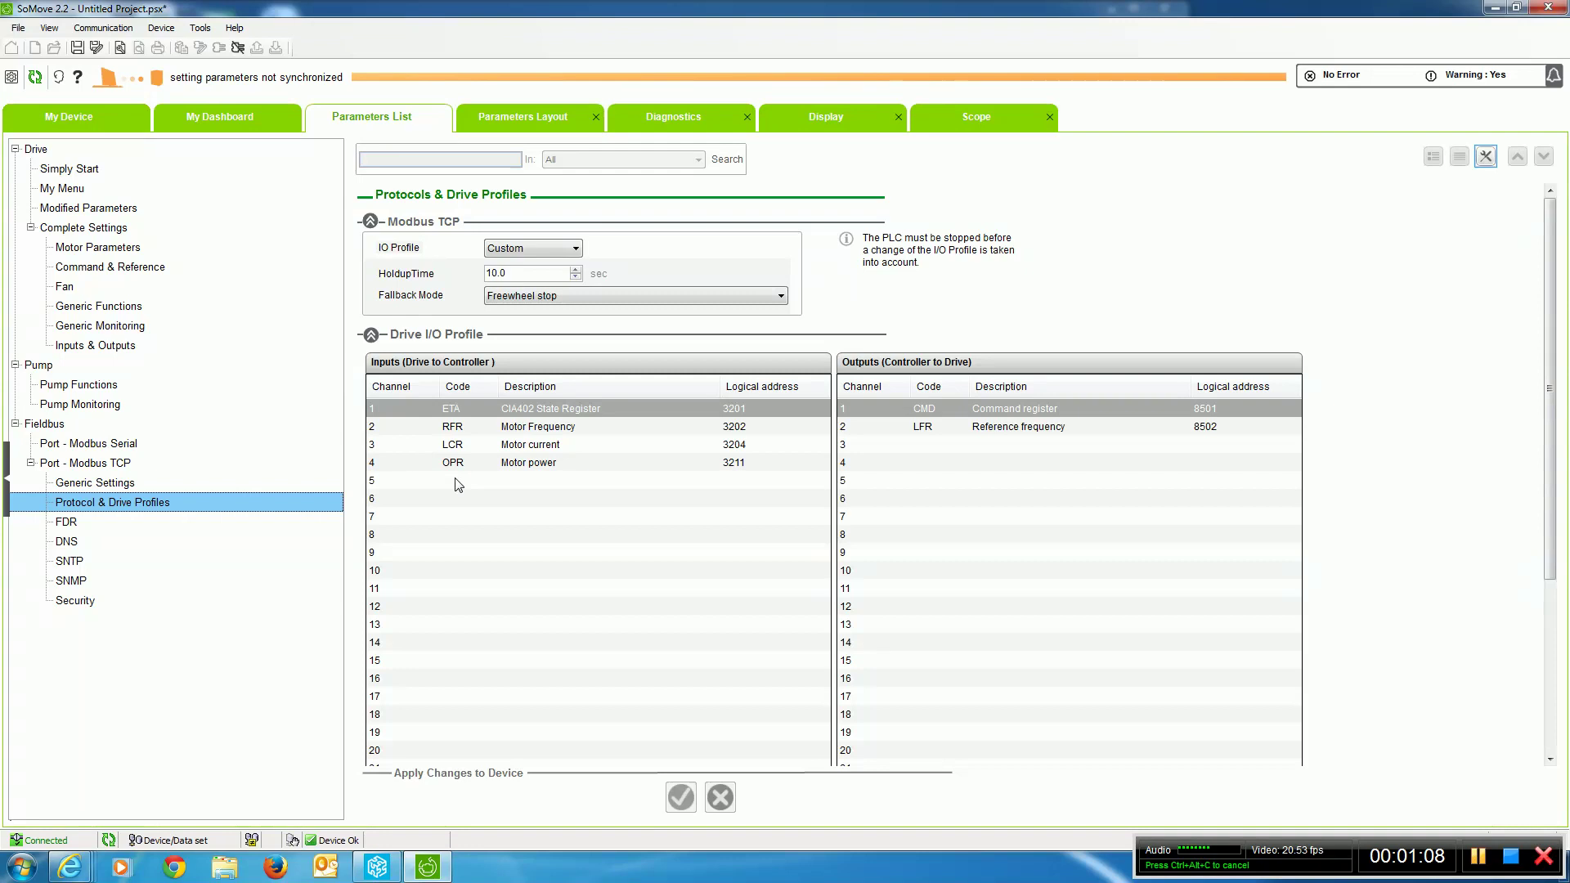
pyautogui.click(459, 485)
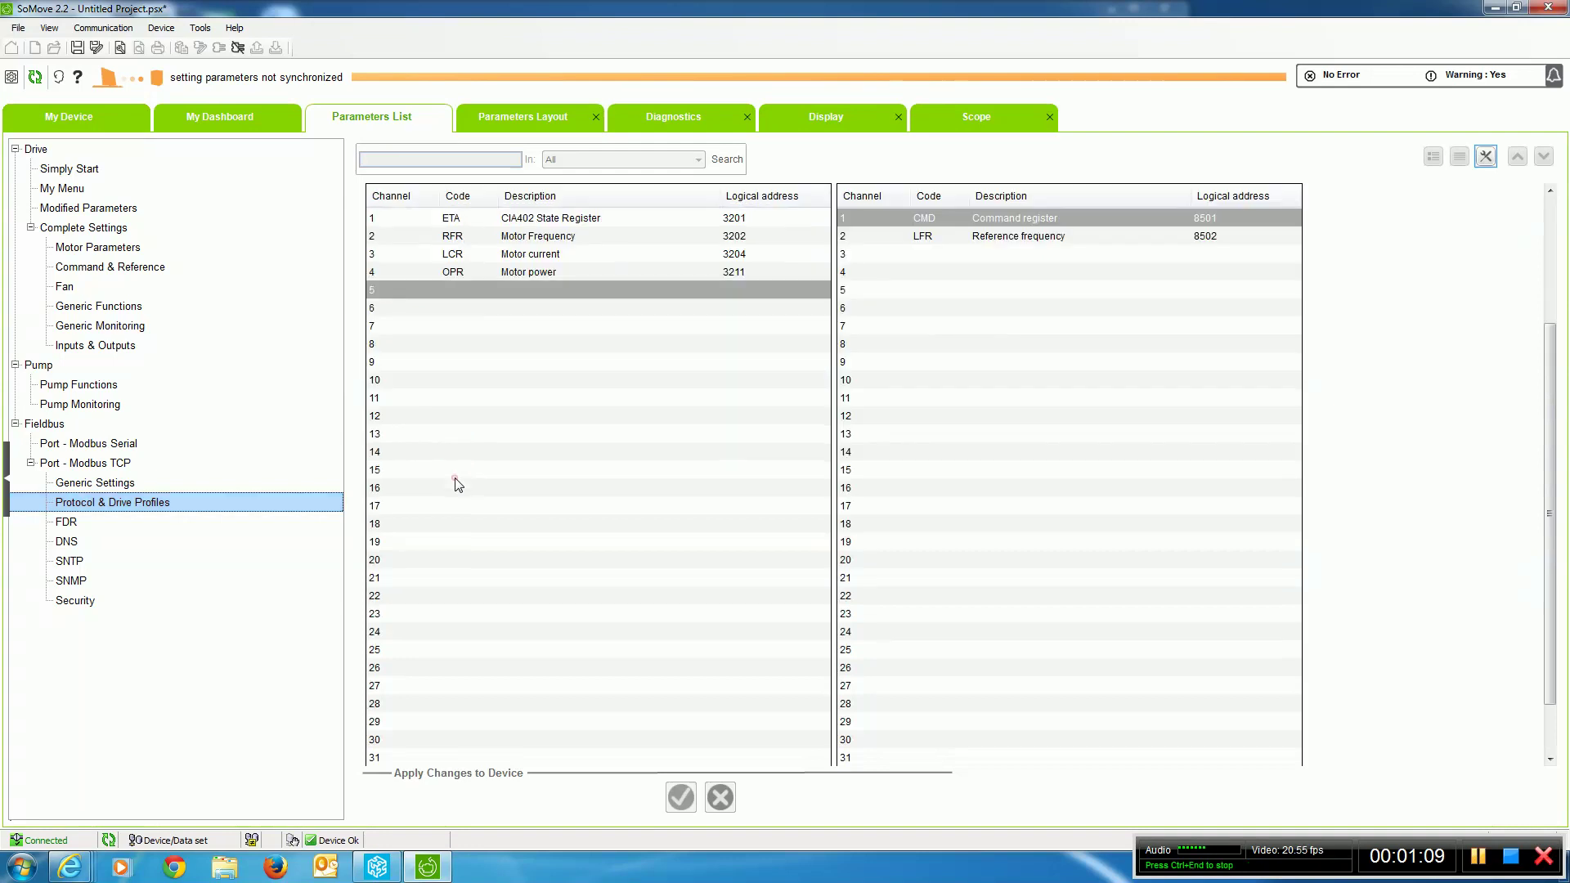
pyautogui.rightClick(444, 286)
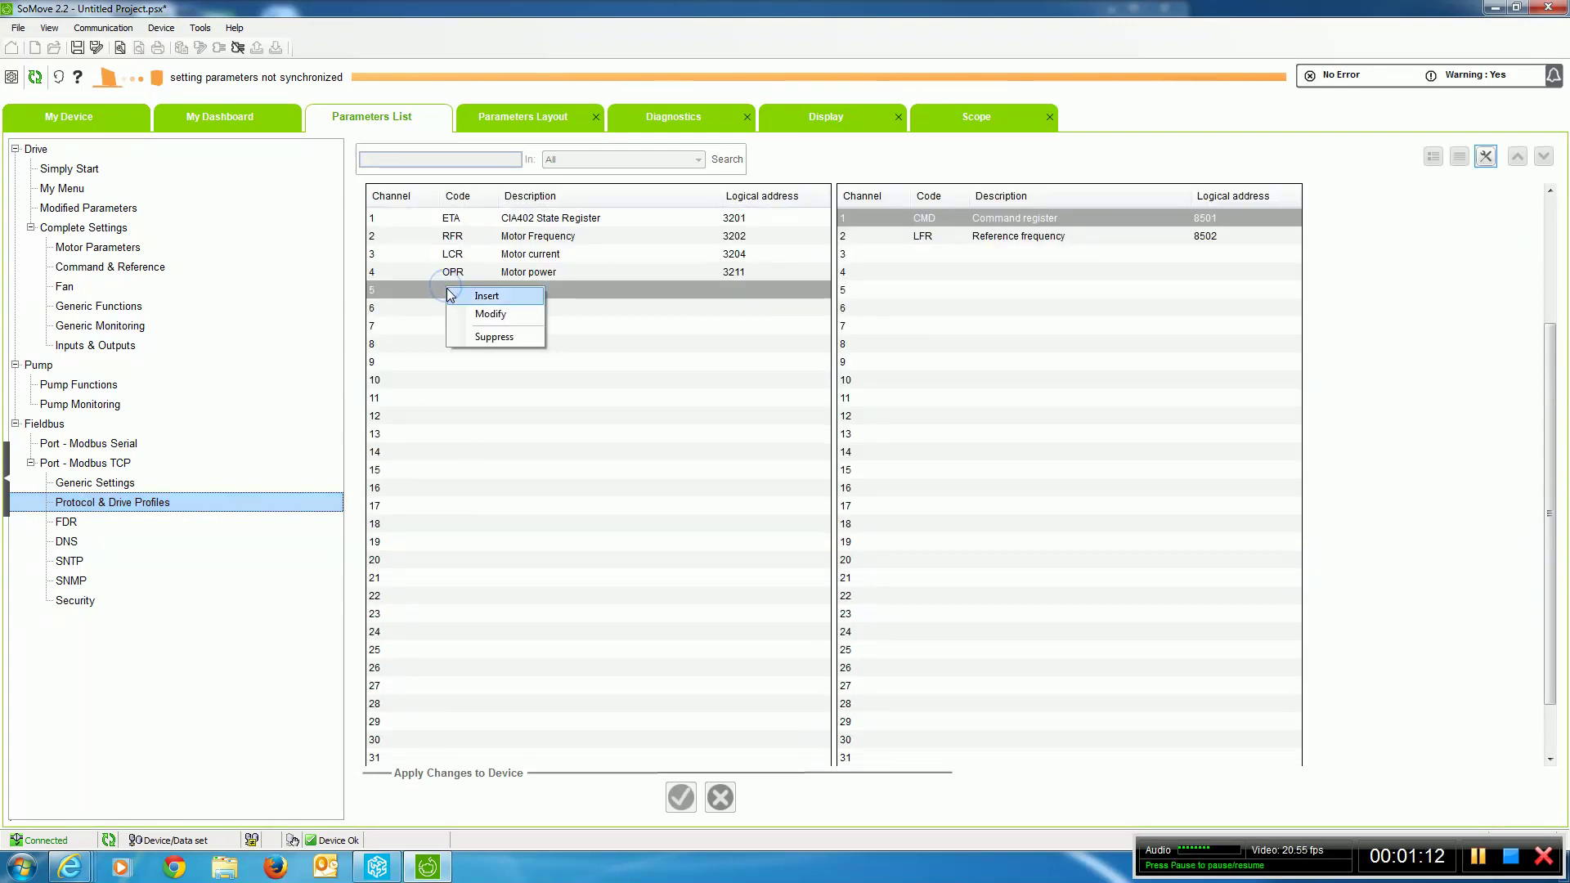
pyautogui.click(495, 318)
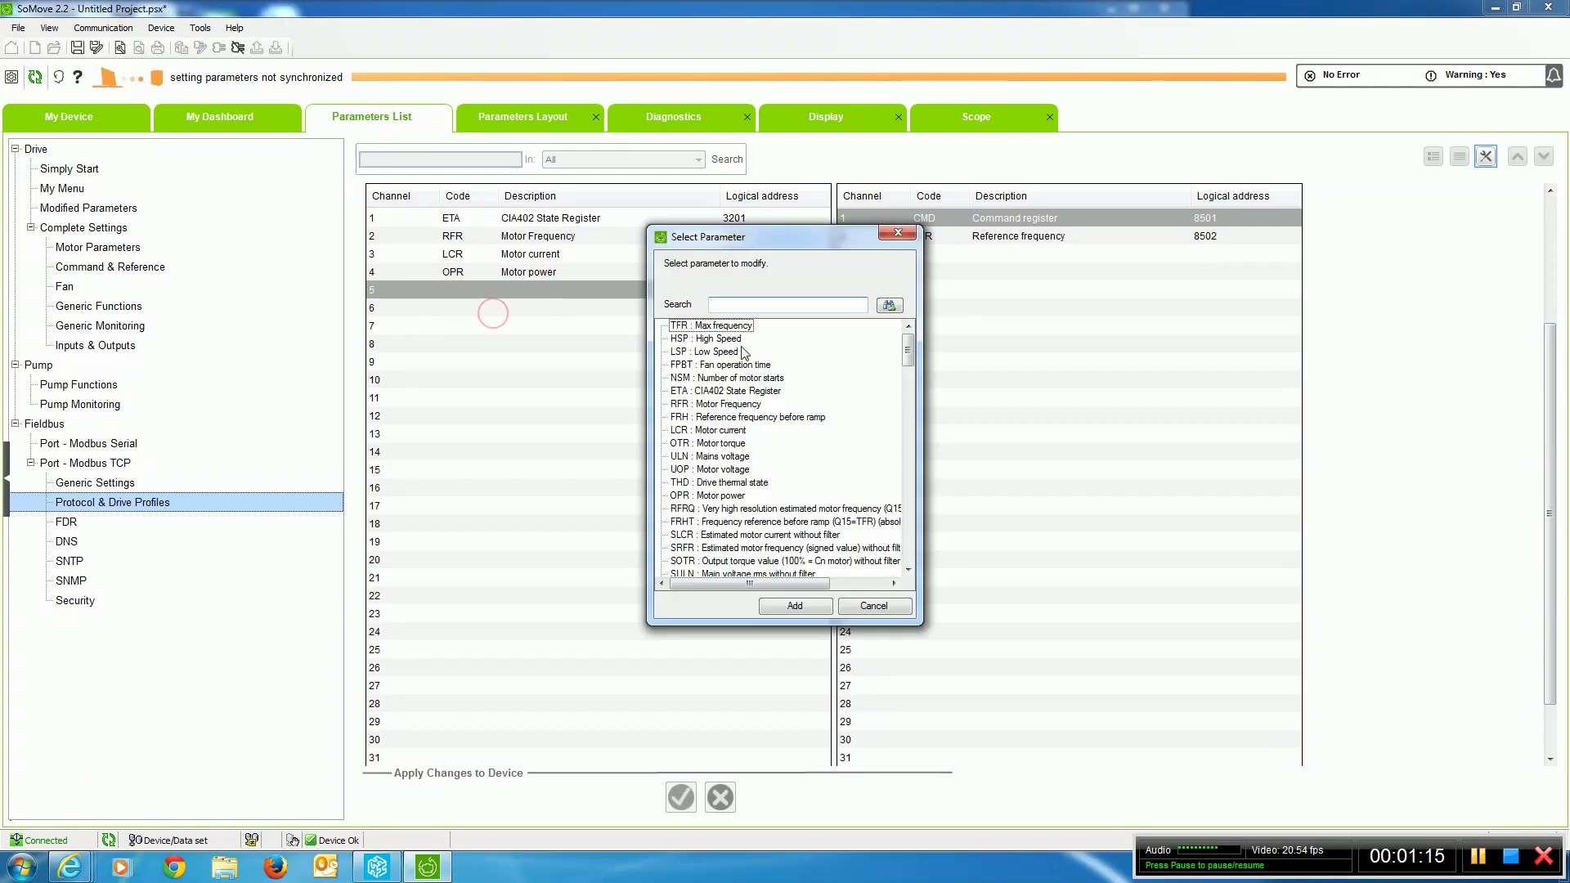
pyautogui.moveTo(911, 350)
pyautogui.mouseDown()
pyautogui.moveTo(909, 538)
pyautogui.moveTo(910, 342)
pyautogui.mouseUp()
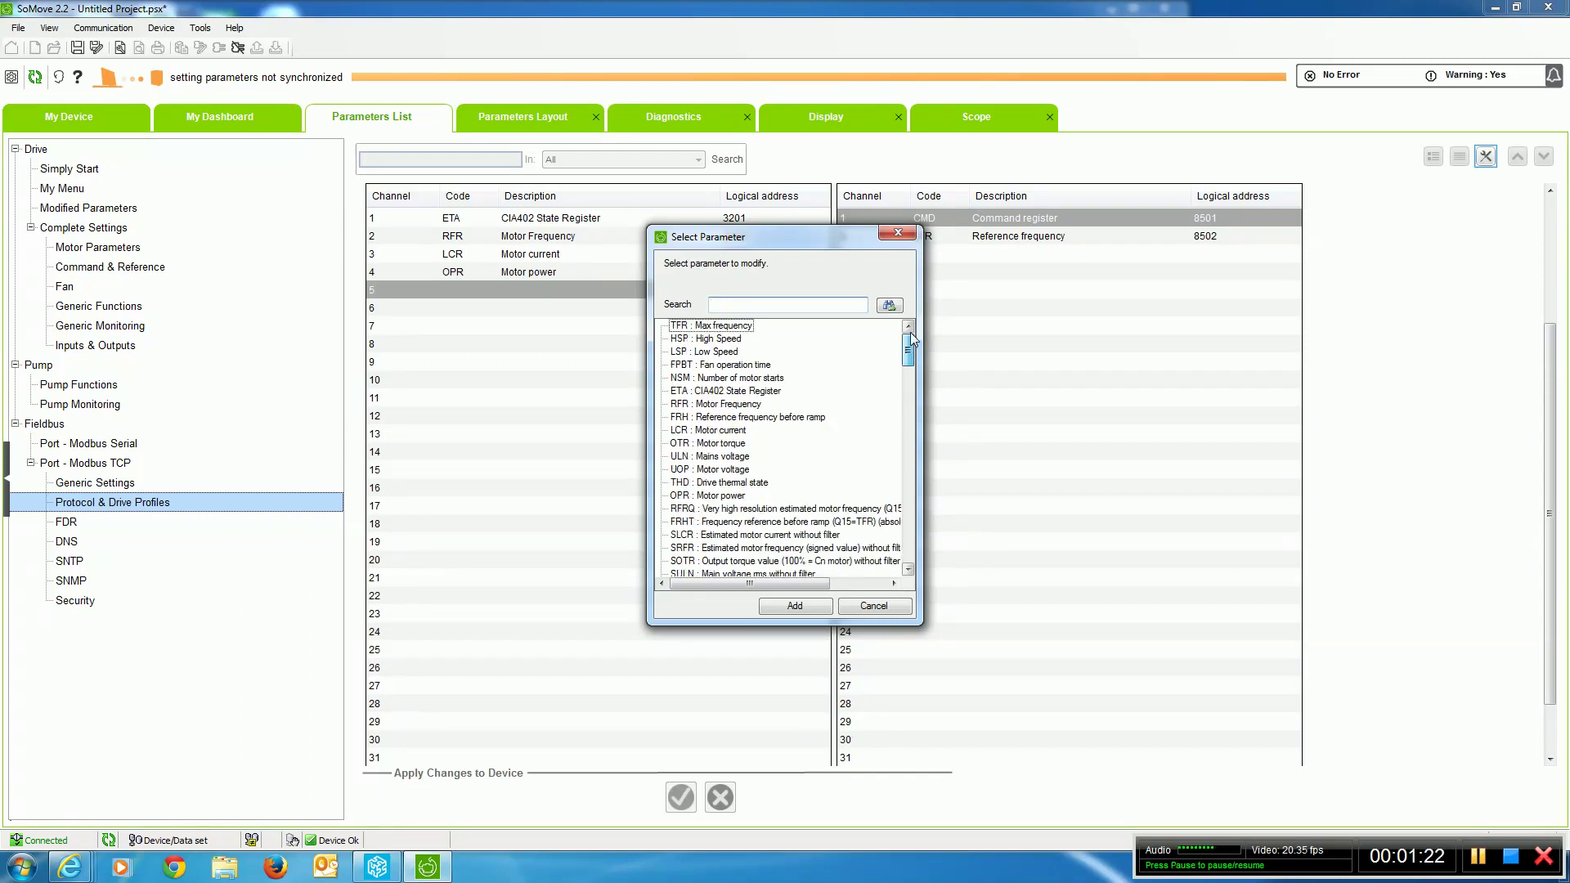
pyautogui.click(899, 233)
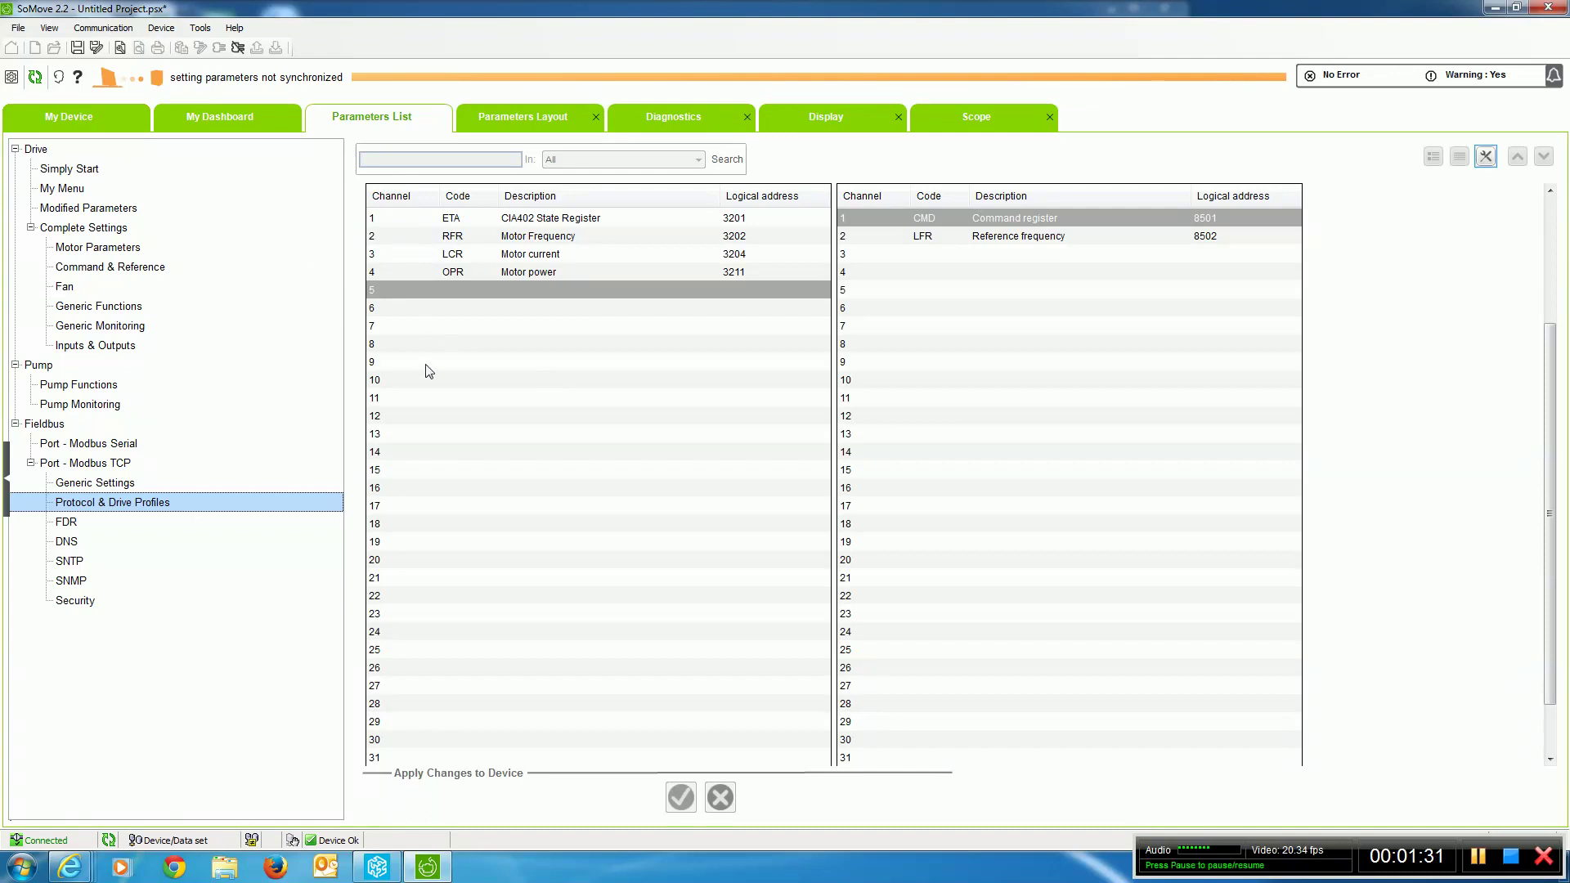
# Step: In the Parameters Layout, acknowledge the warning and keep control mode configuration on I/O mode
pyautogui.click(521, 119)
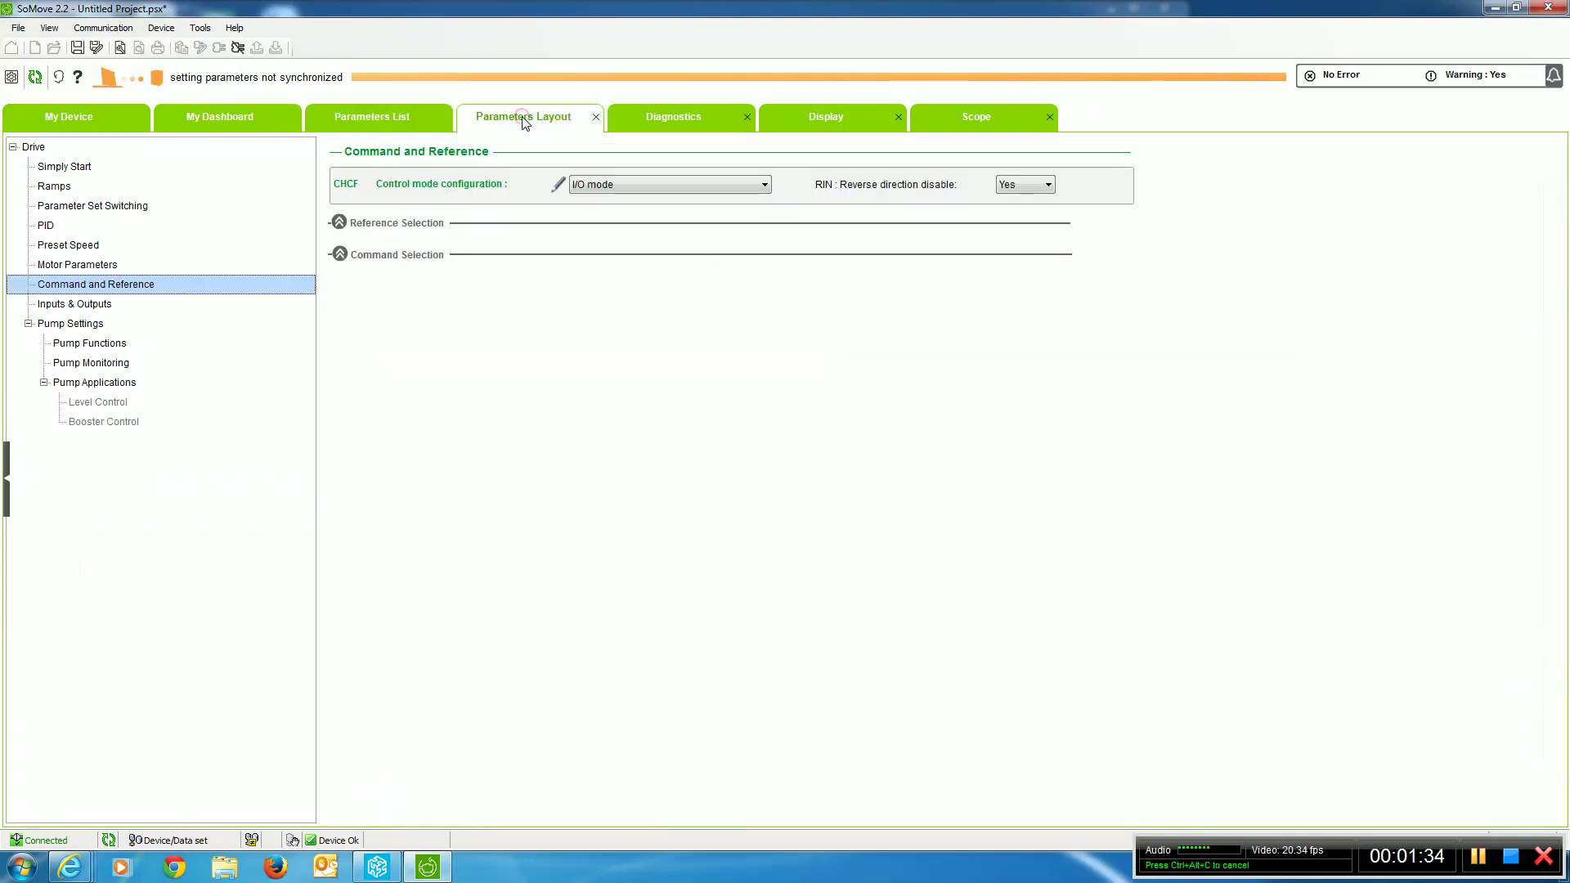
pyautogui.click(767, 185)
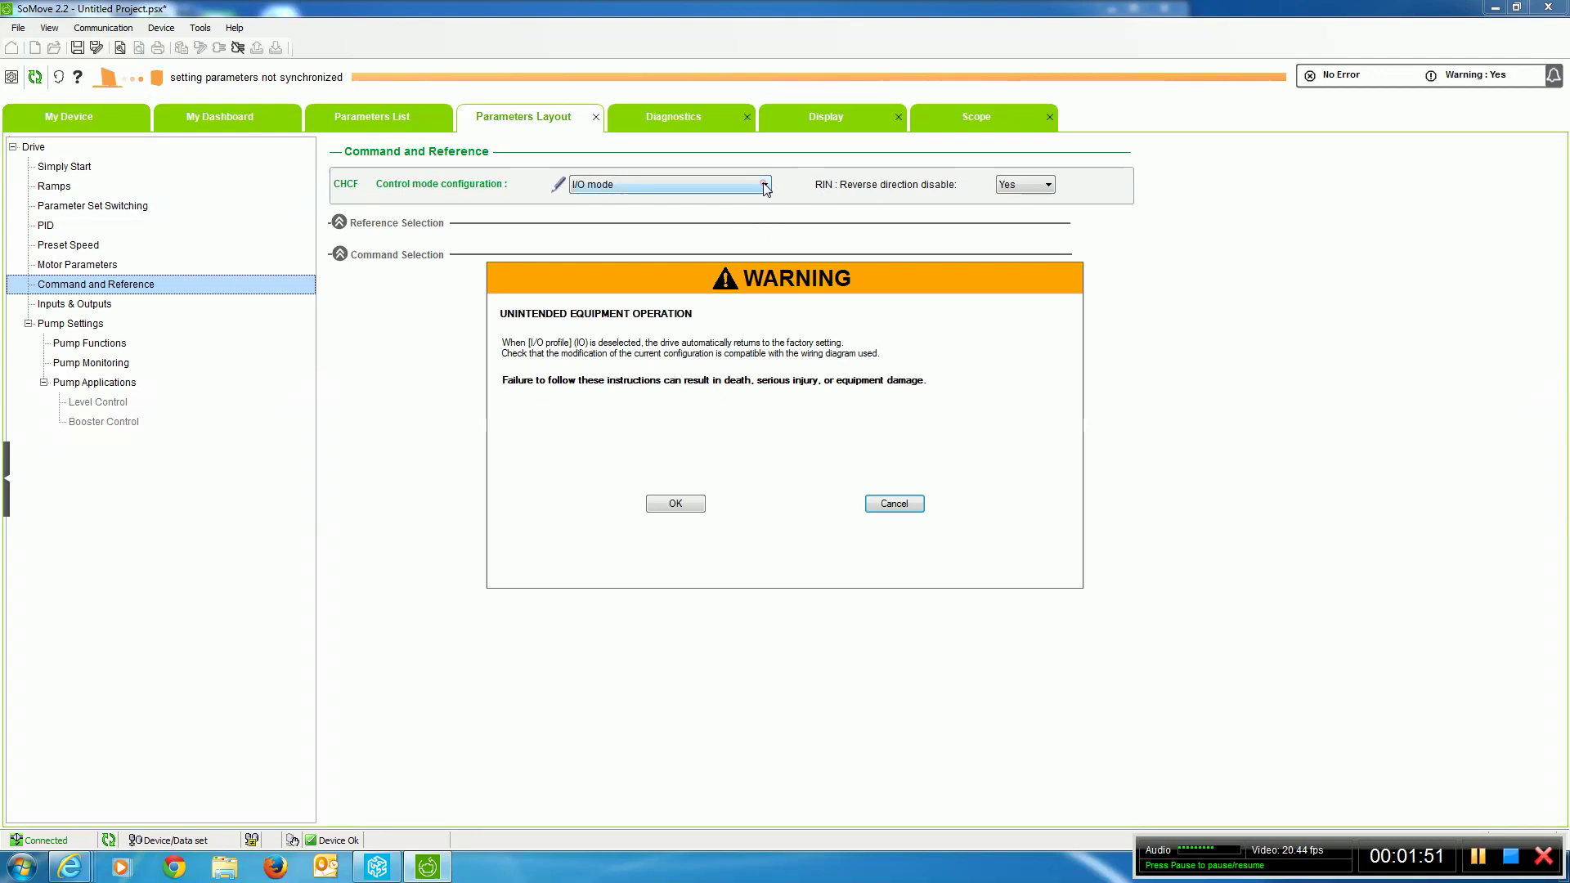
pyautogui.click(674, 502)
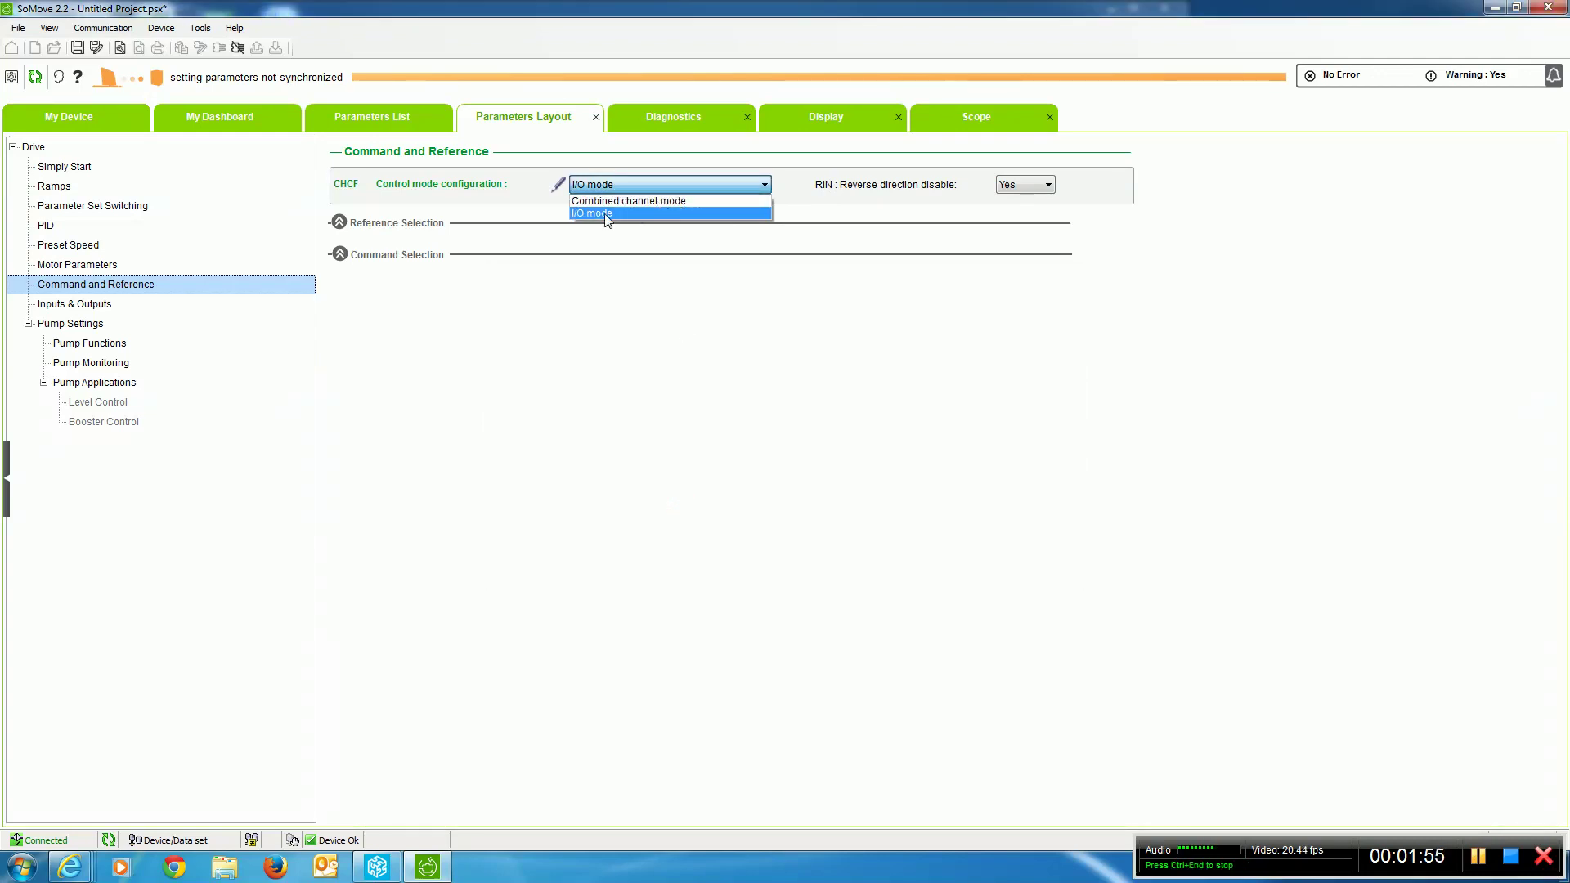
pyautogui.click(637, 365)
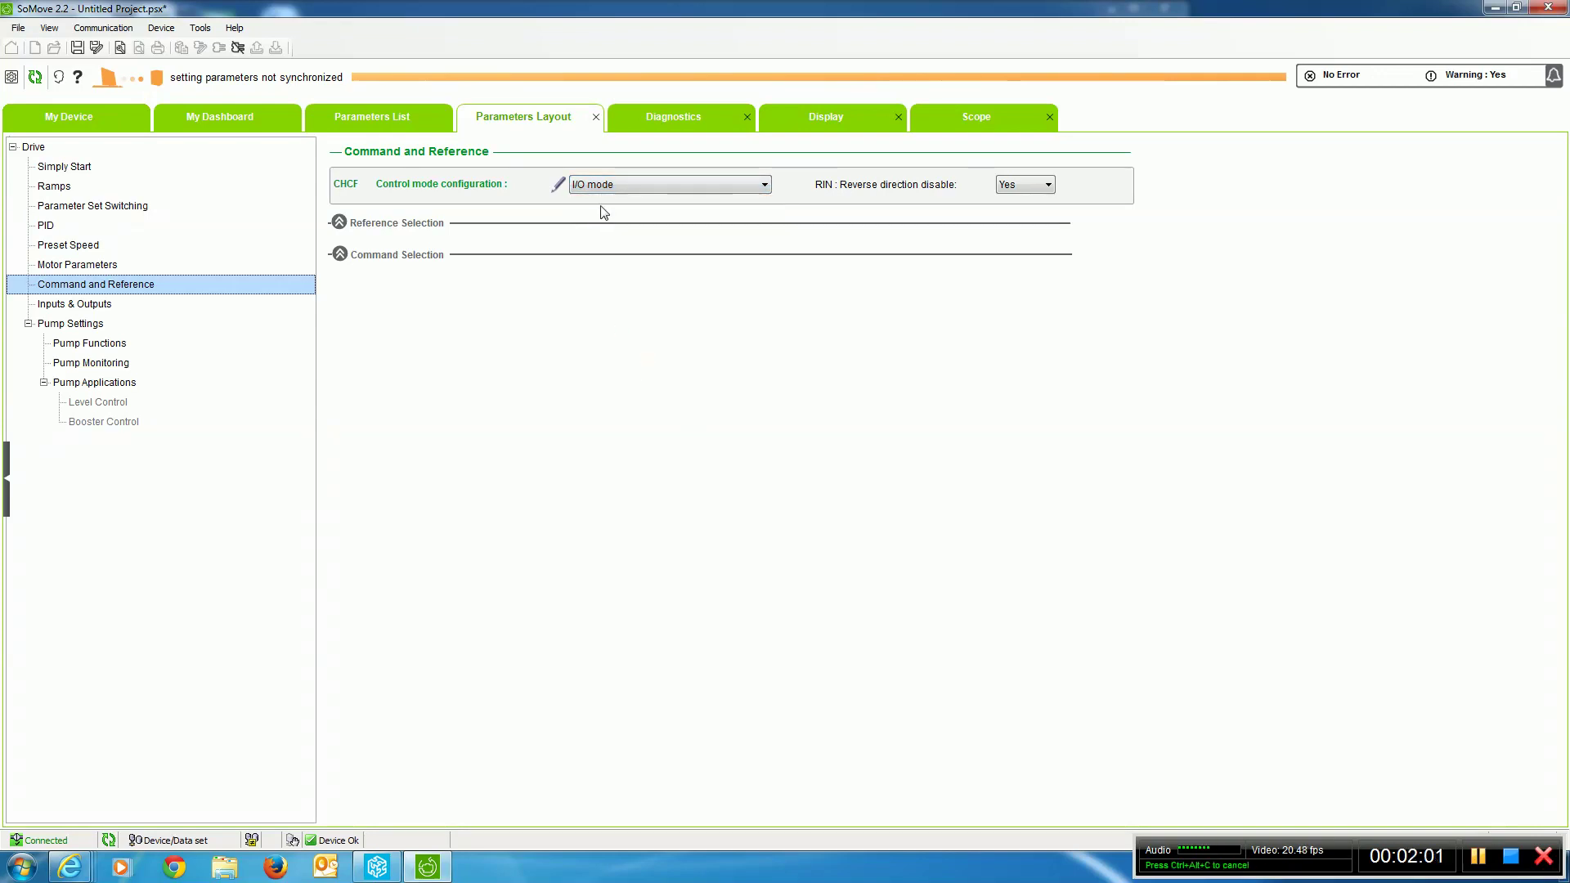
# Step: Expand the Reference Selection diagram: FR1 on AI1, FR2 on Embedded Ethernet, switched by Digital Input 3
pyautogui.click(339, 222)
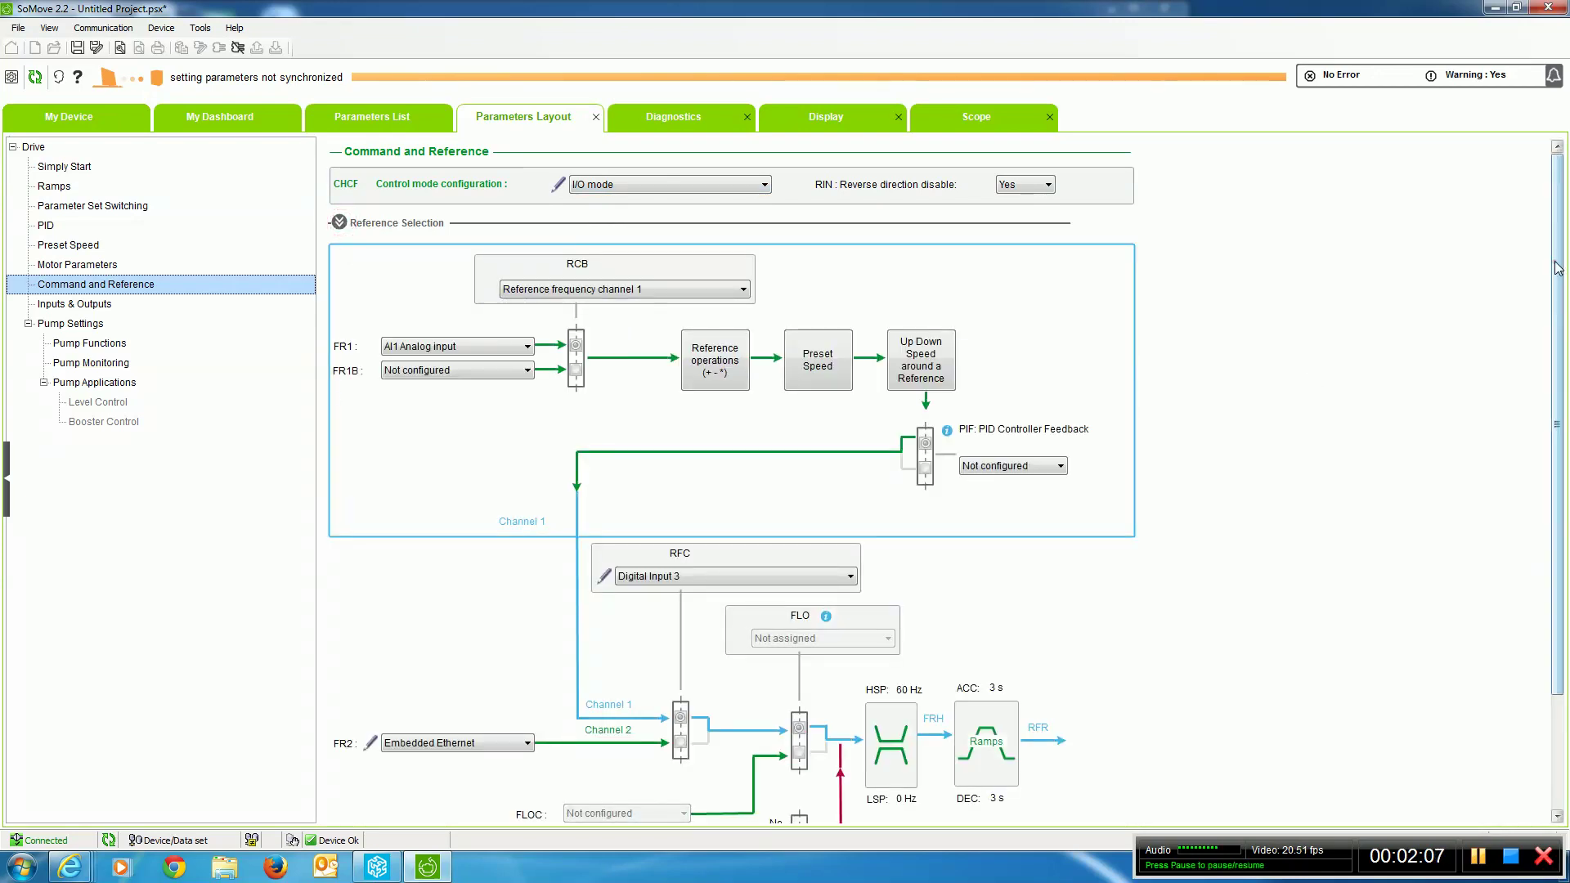
pyautogui.moveTo(1559, 267); pyautogui.dragTo(1559, 308)
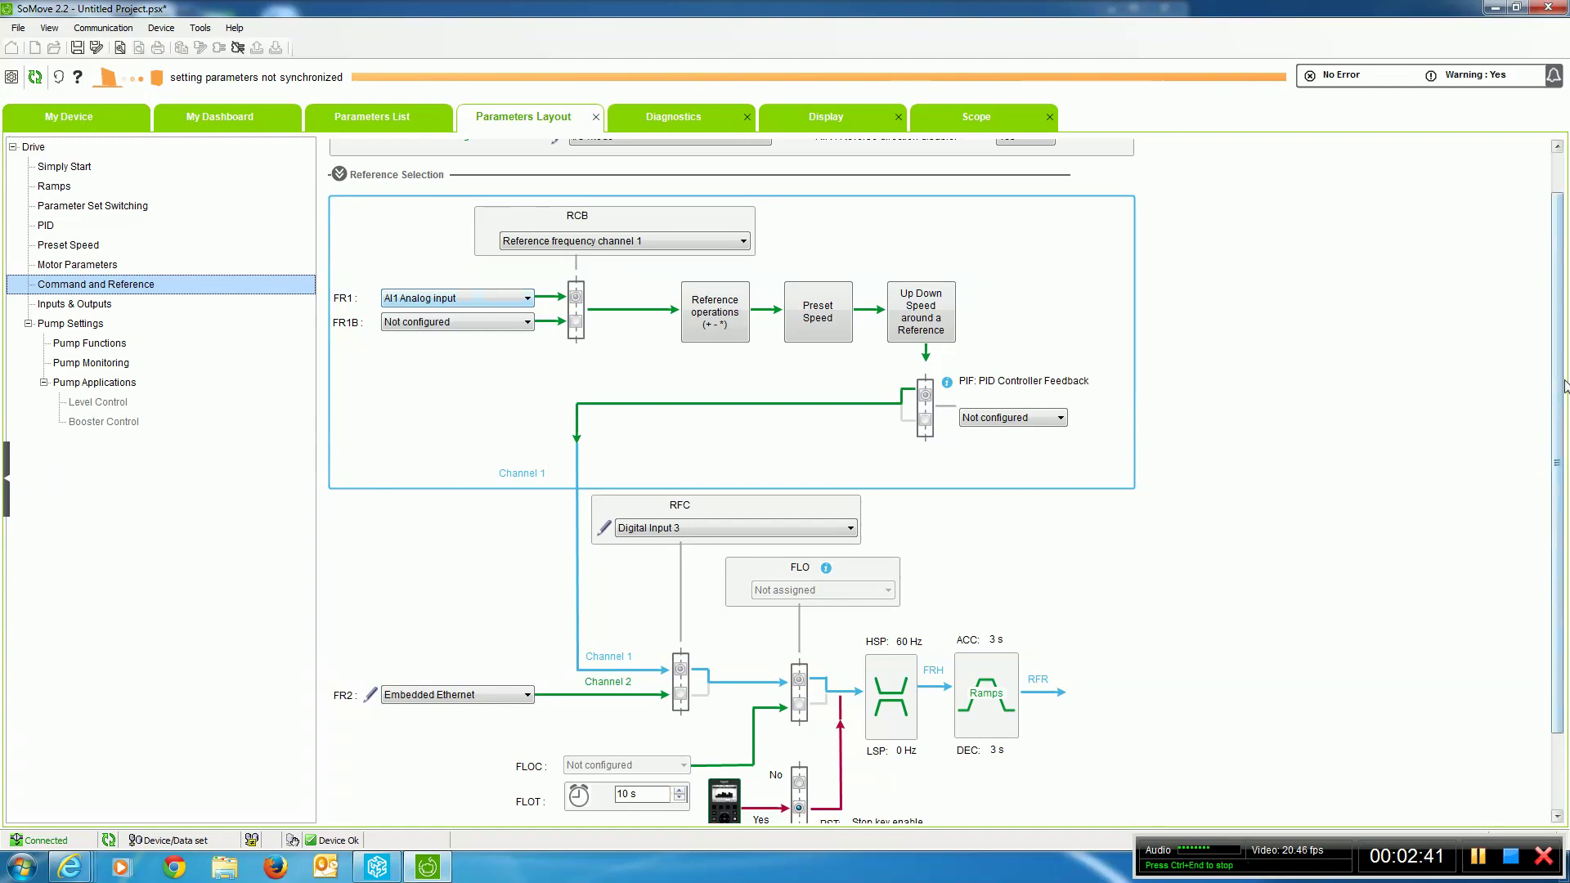
# Step: Expand the Command Selection diagram: CD1 on Terminal block, CD2 on Ethernet, switched by Digital Input 3
pyautogui.scroll(-3, 1558, 384)
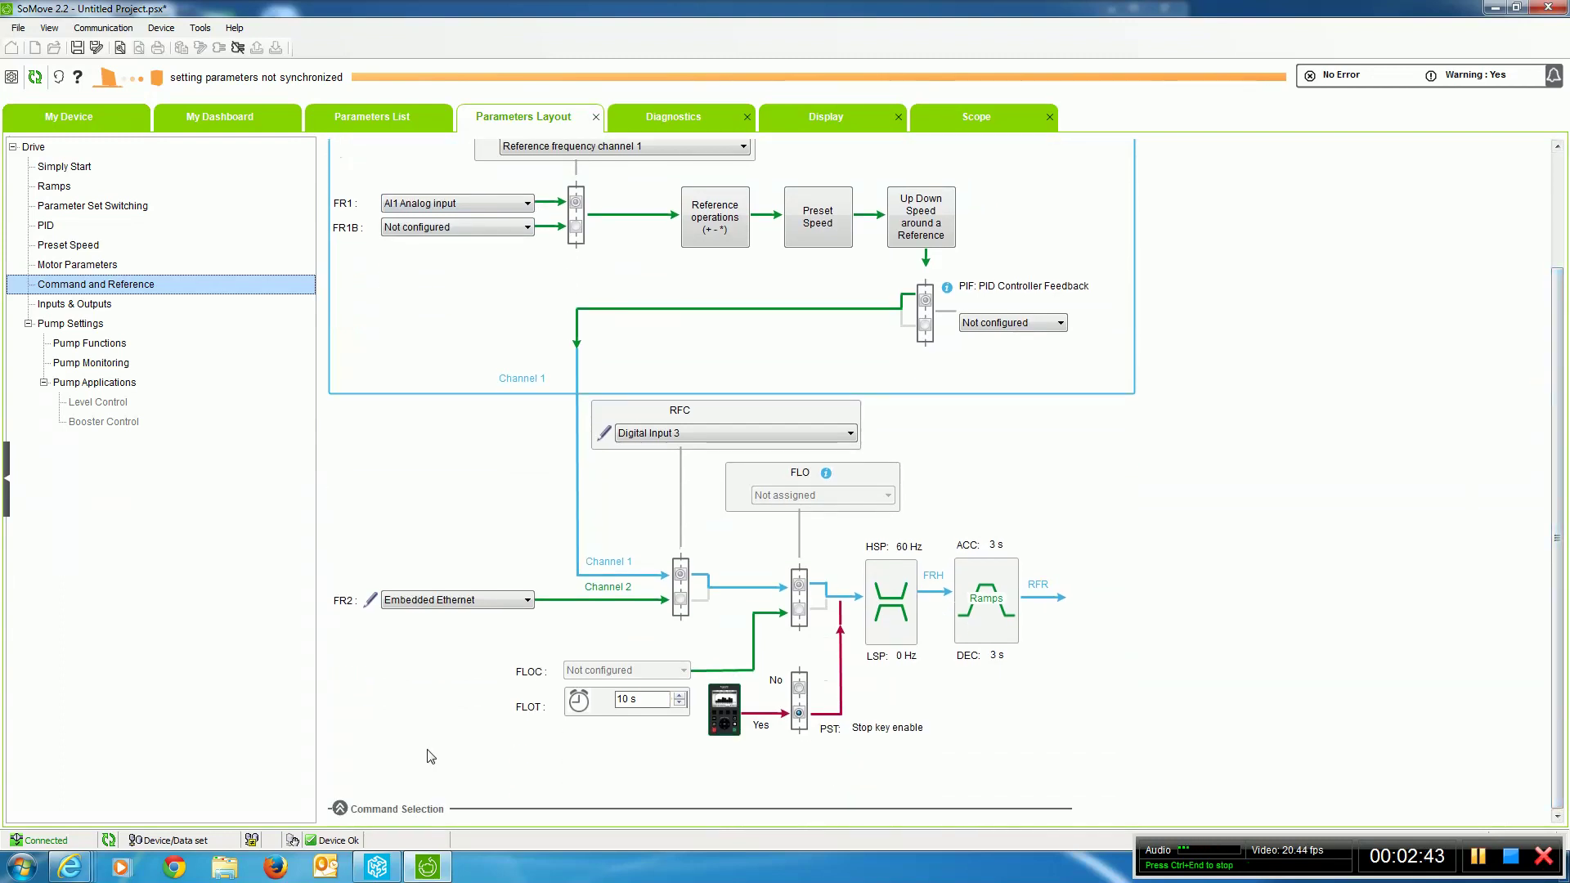
pyautogui.click(340, 809)
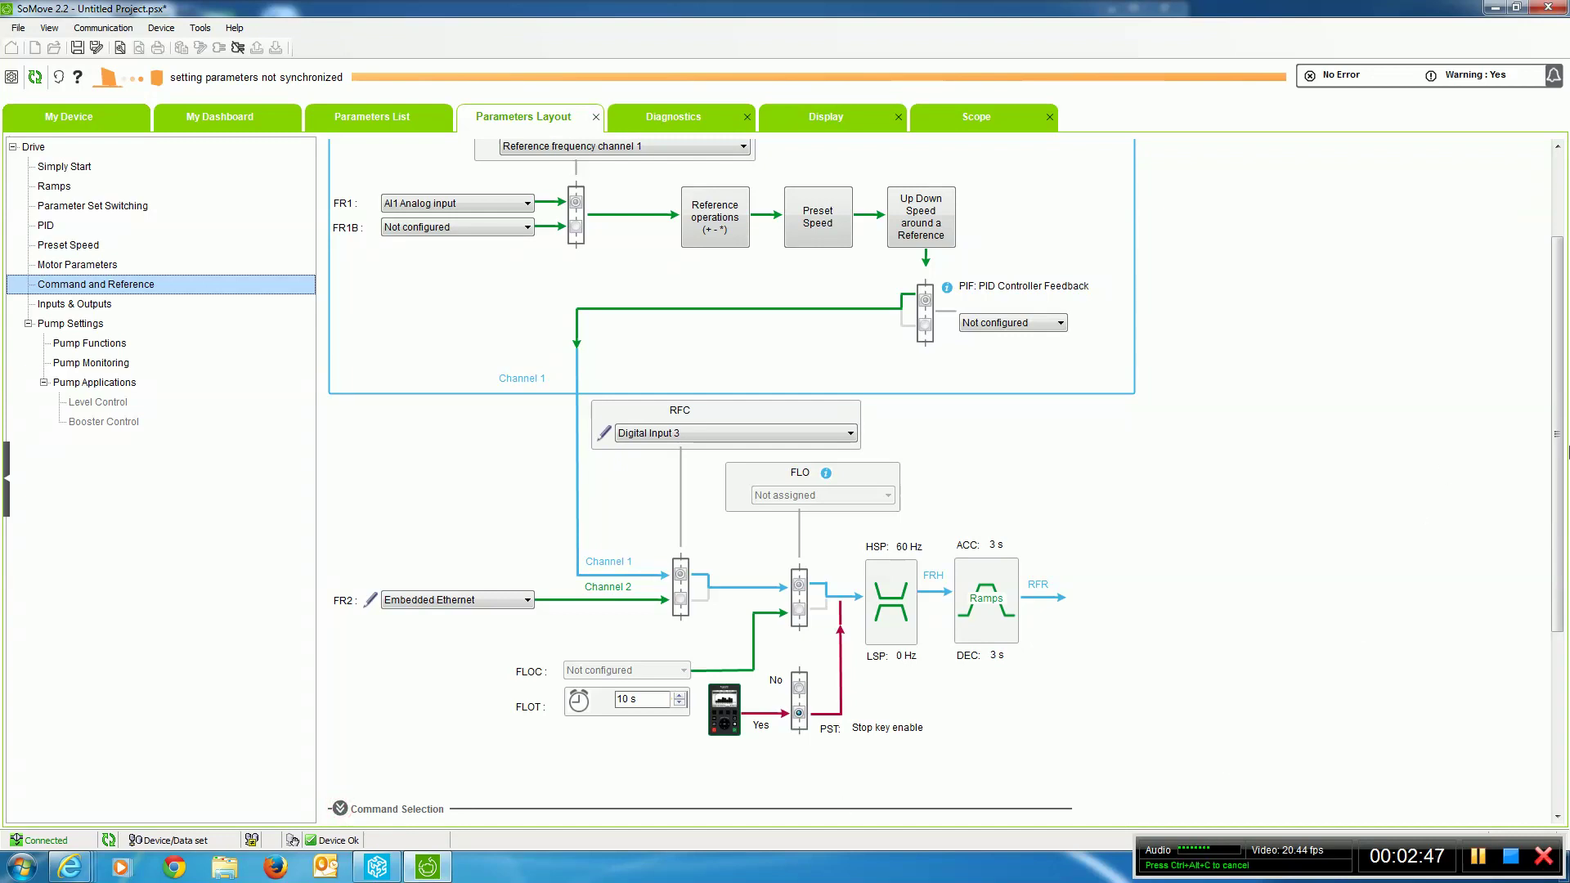
pyautogui.scroll(-5, 1558, 451)
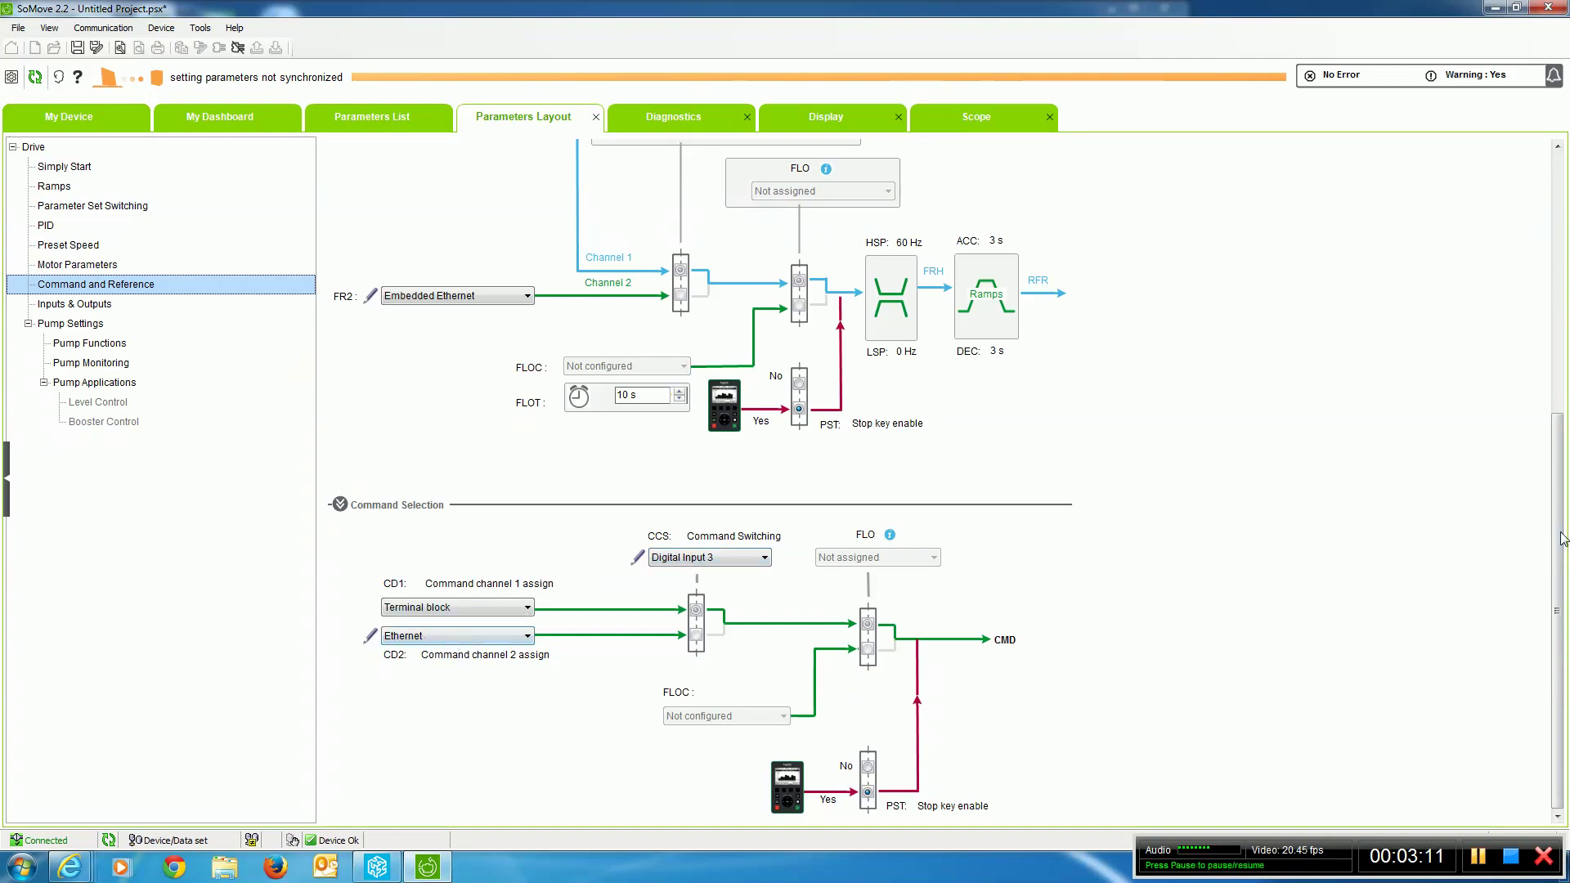
# Step: Minimize SoMove, maximize Unity Pro XL and open the BMX NOC 0401.2 module configuration
pyautogui.click(1495, 10)
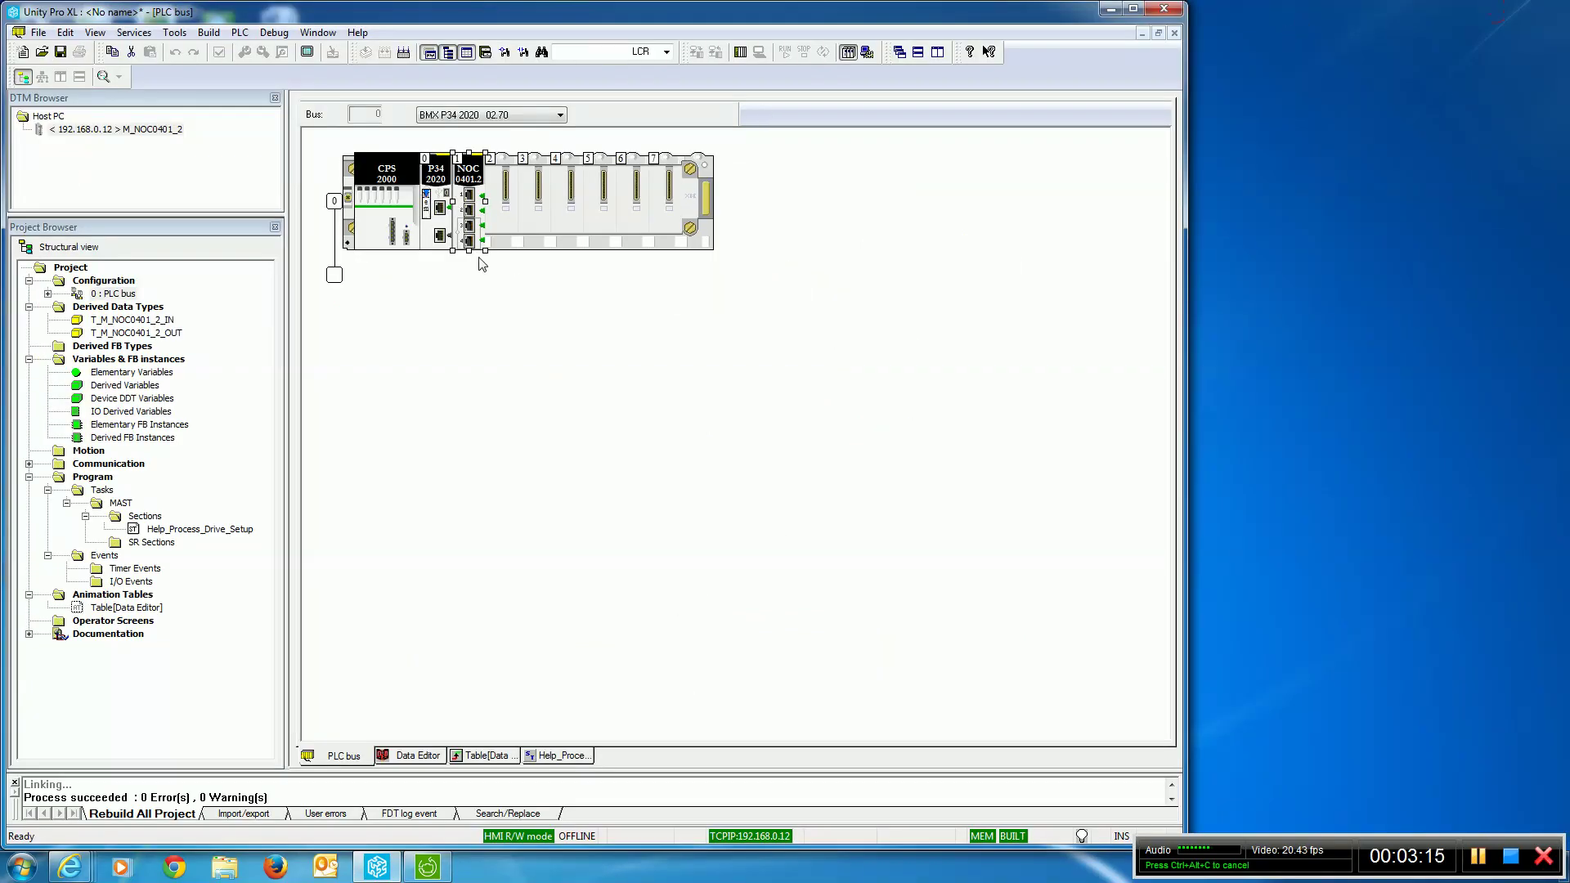
pyautogui.click(1133, 9)
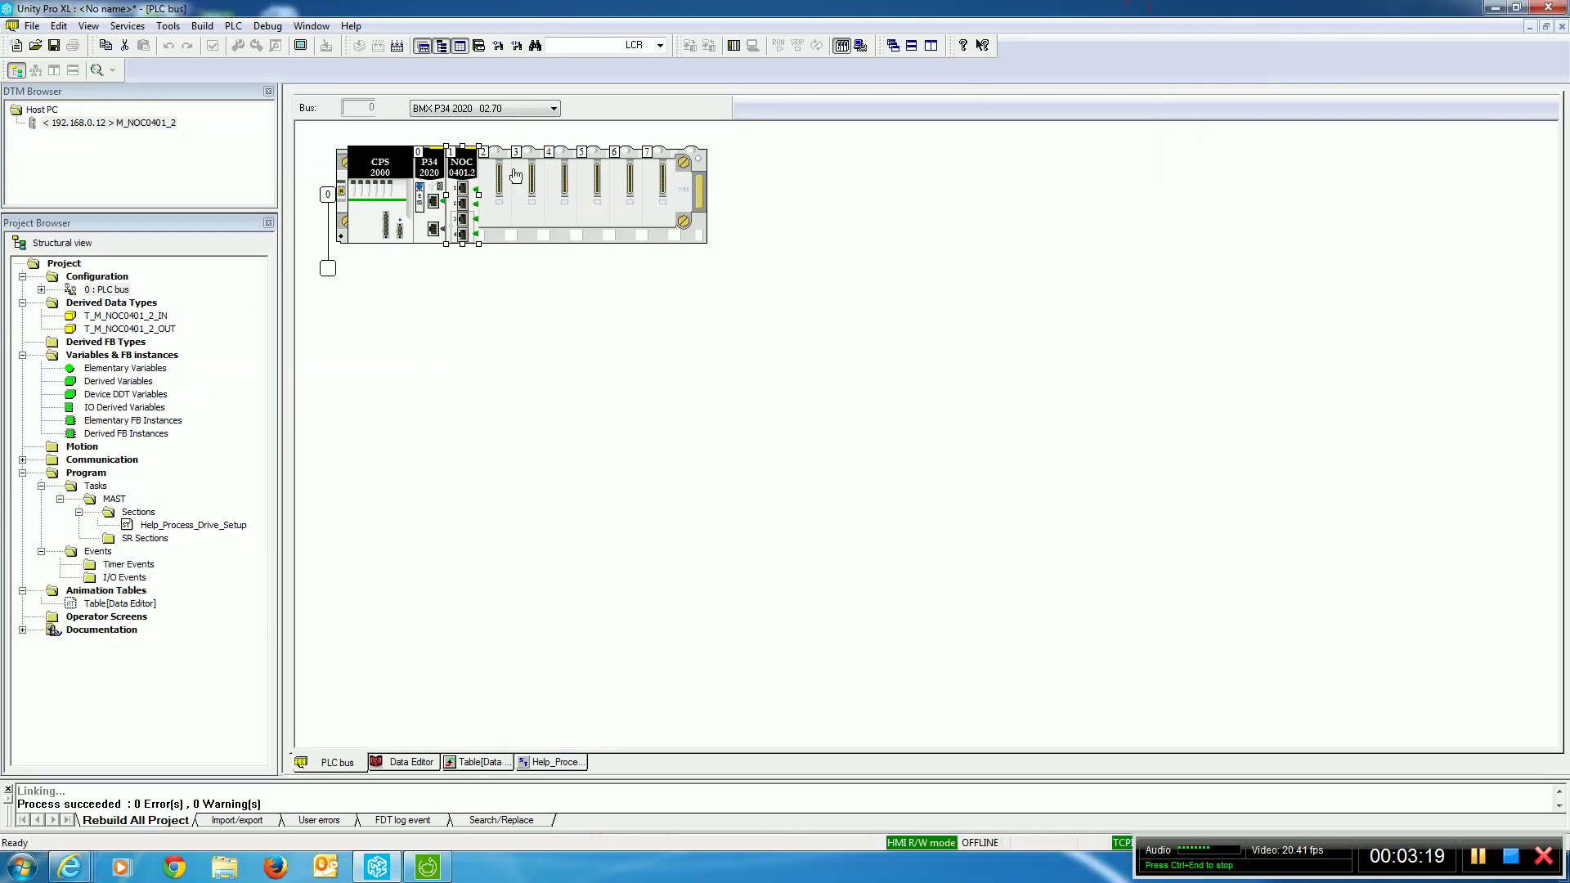
pyautogui.doubleClick(463, 168)
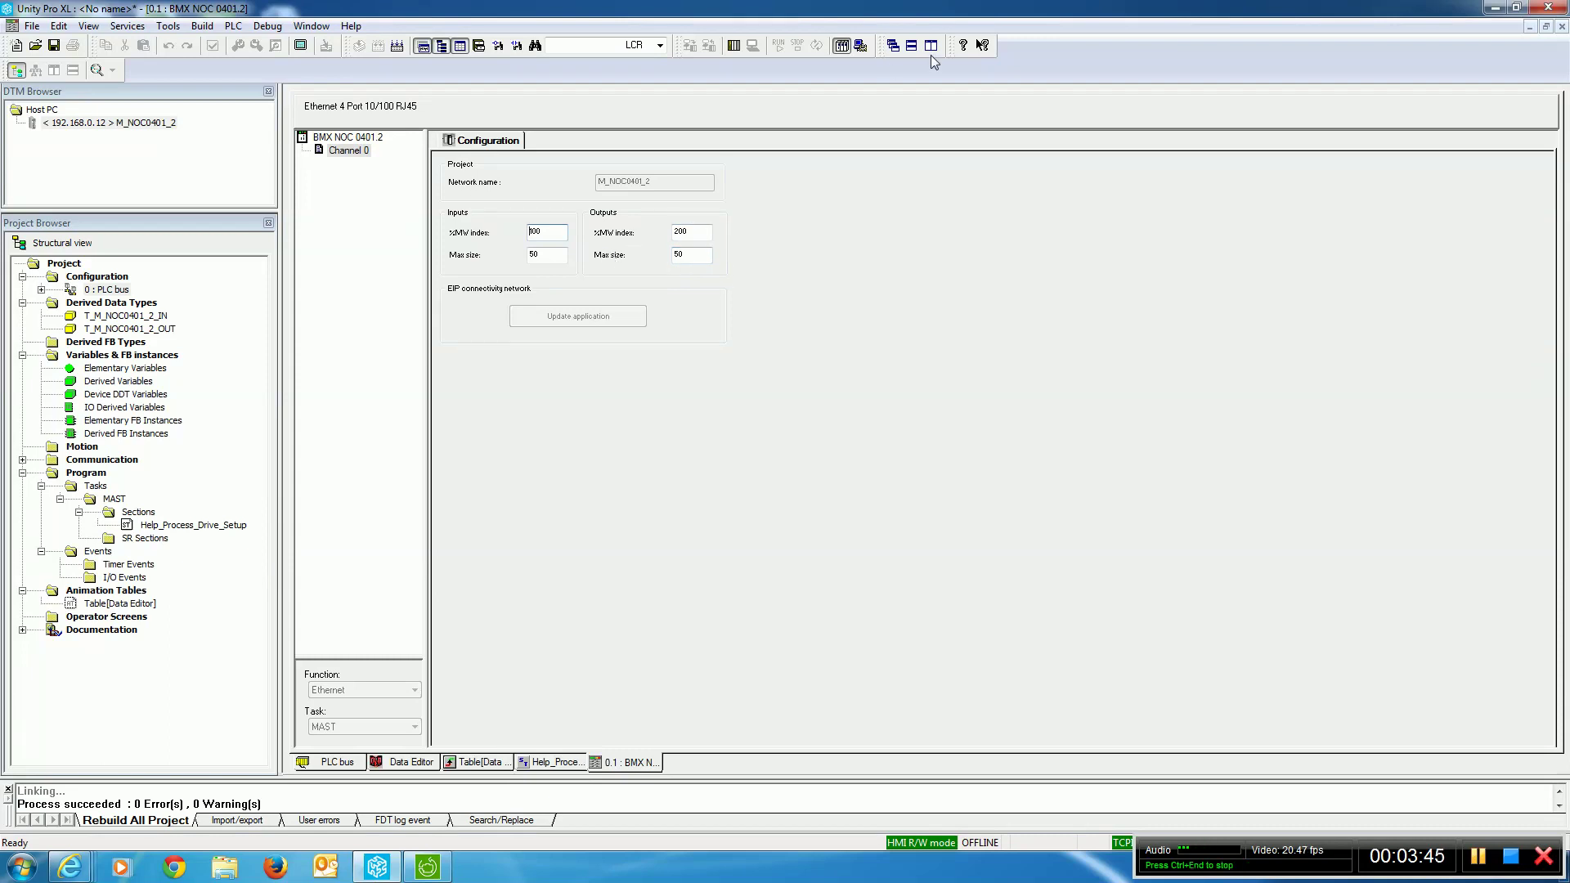
# Step: Close the NOC configuration, browse the menus and select the NOC entry in the DTM Browser
pyautogui.click(1561, 26)
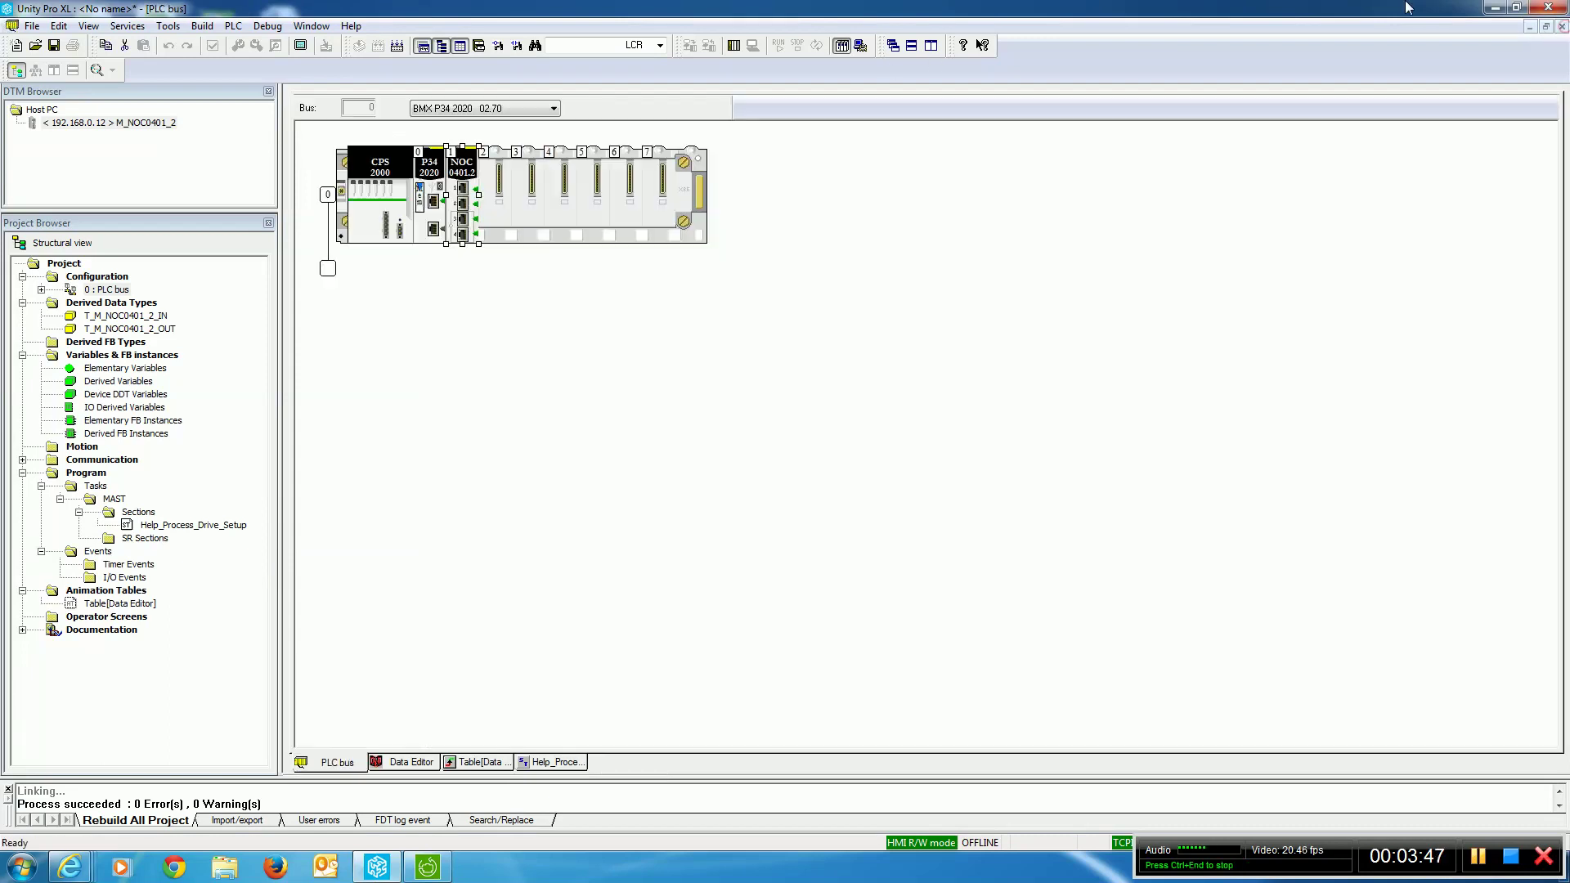
pyautogui.click(88, 26)
pyautogui.click(119, 27)
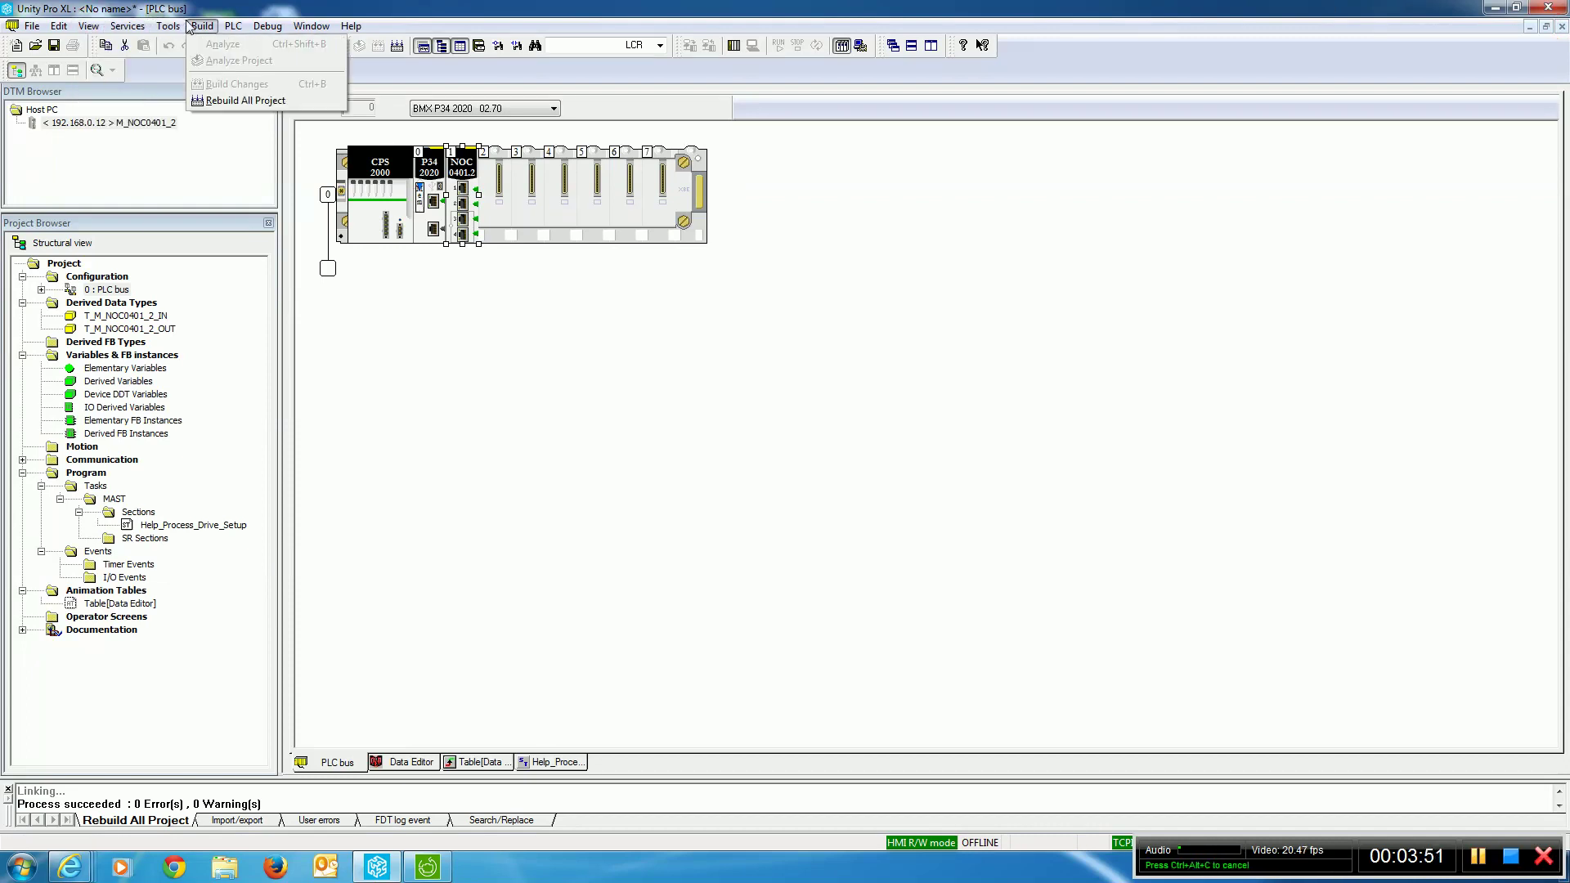
pyautogui.moveTo(181, 31)
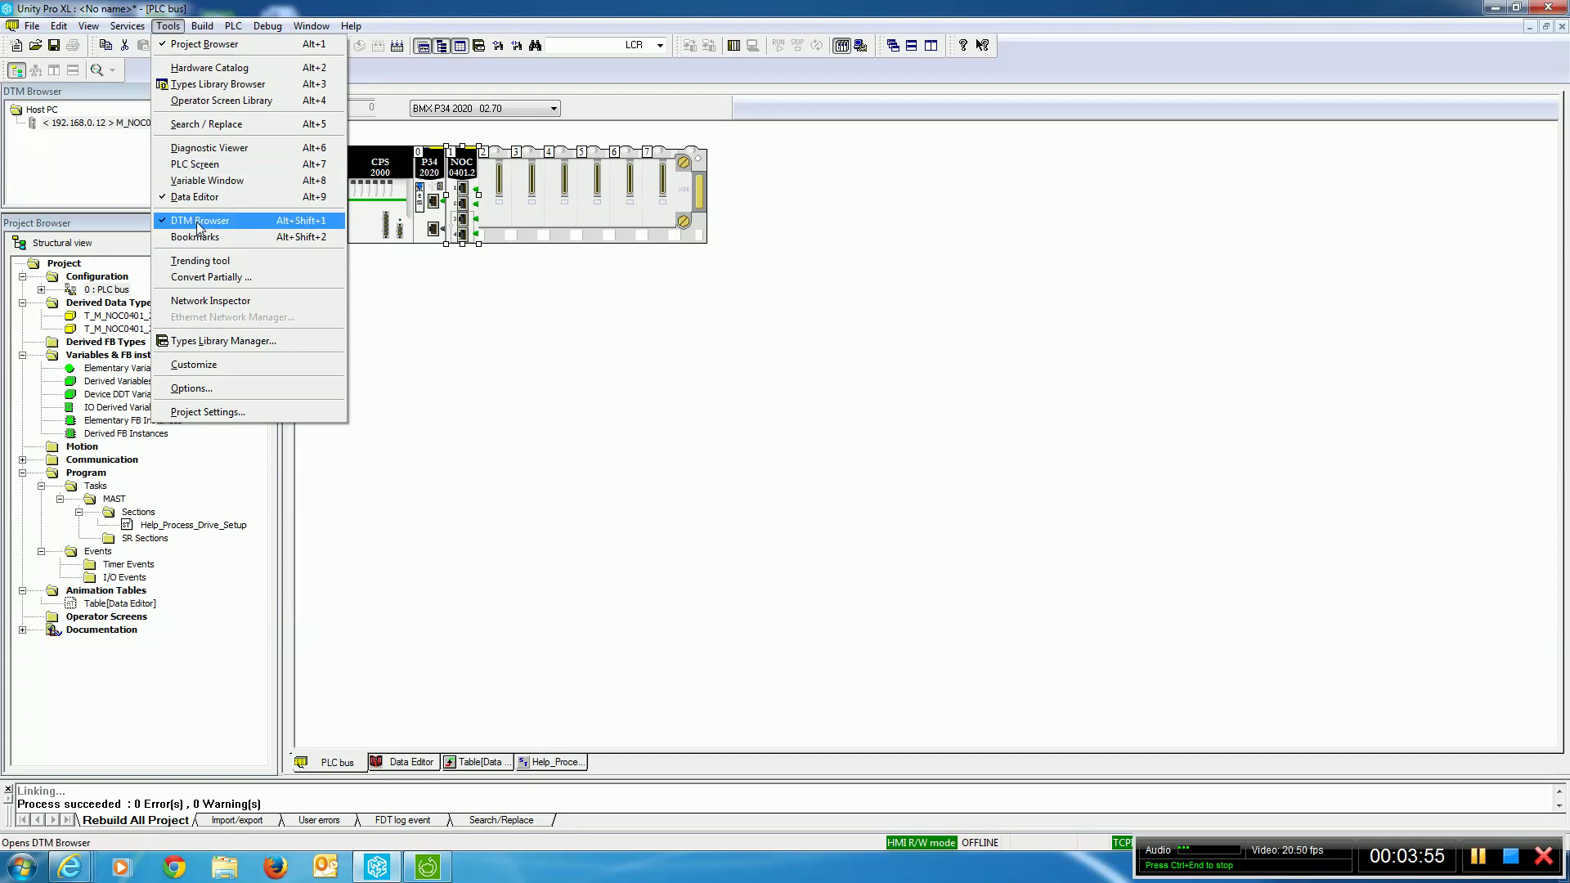
pyautogui.click(79, 186)
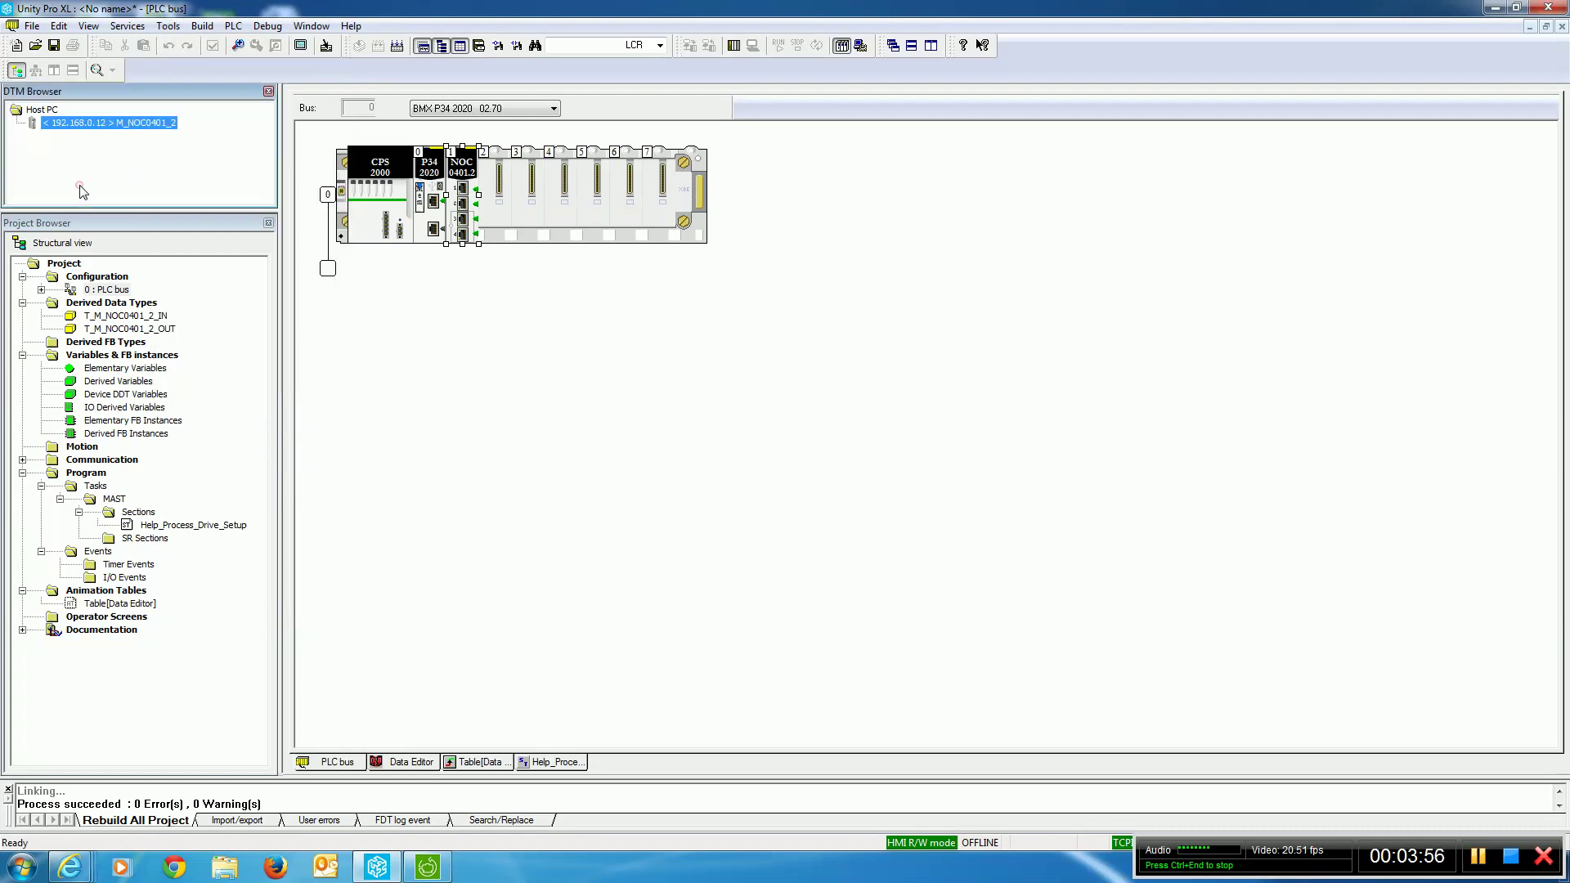
# Step: Add an ATV6xx drive DTM under the NOC using the Modbus channel
pyautogui.rightClick(64, 125)
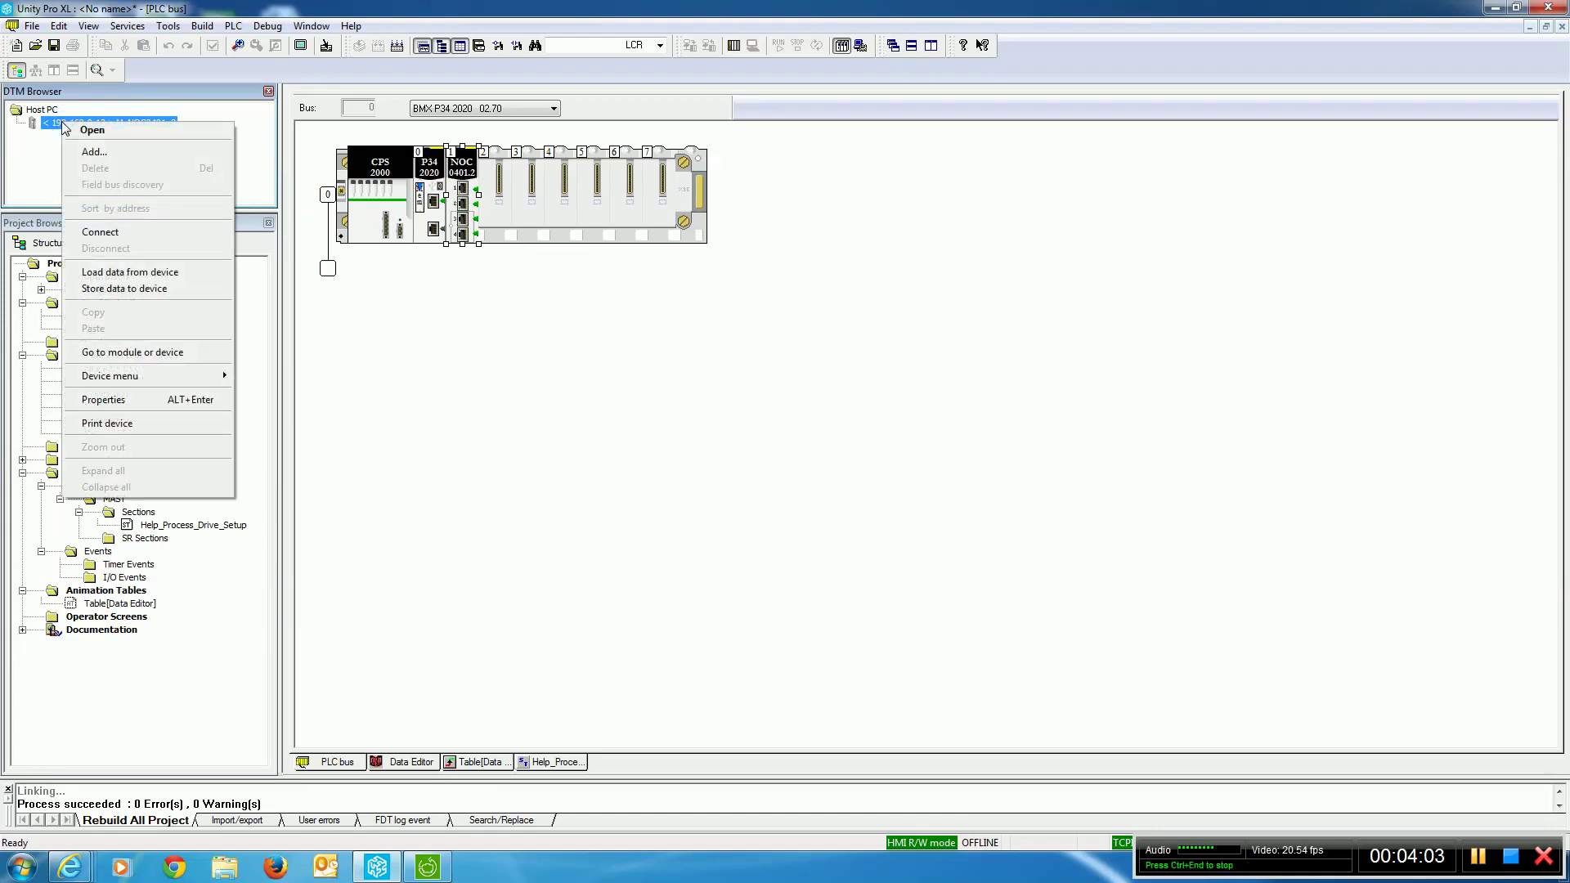
pyautogui.click(94, 153)
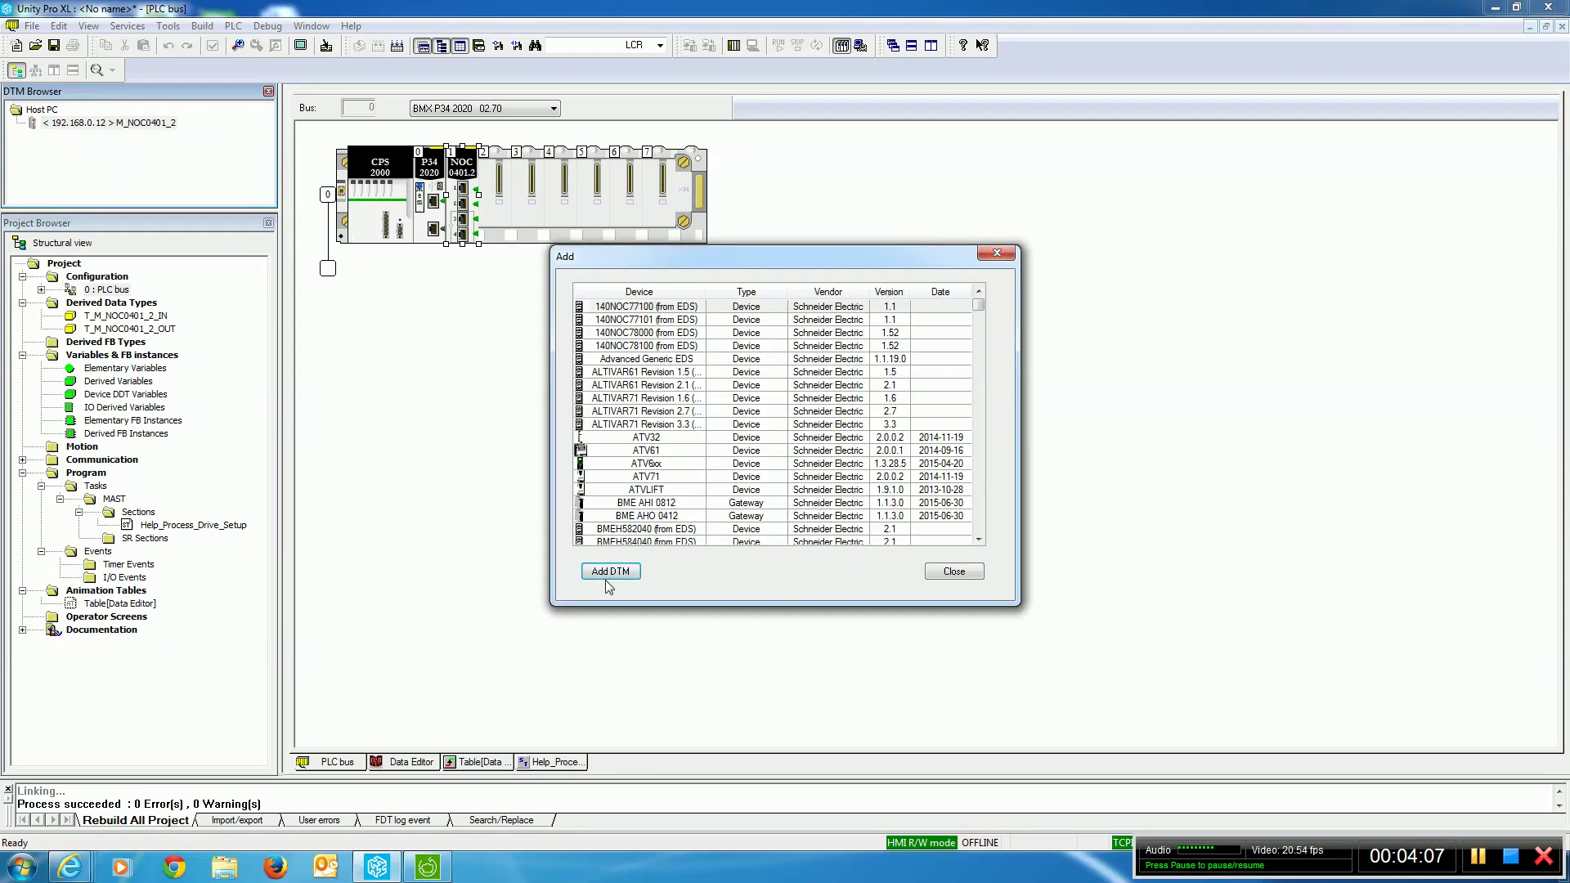
pyautogui.click(674, 467)
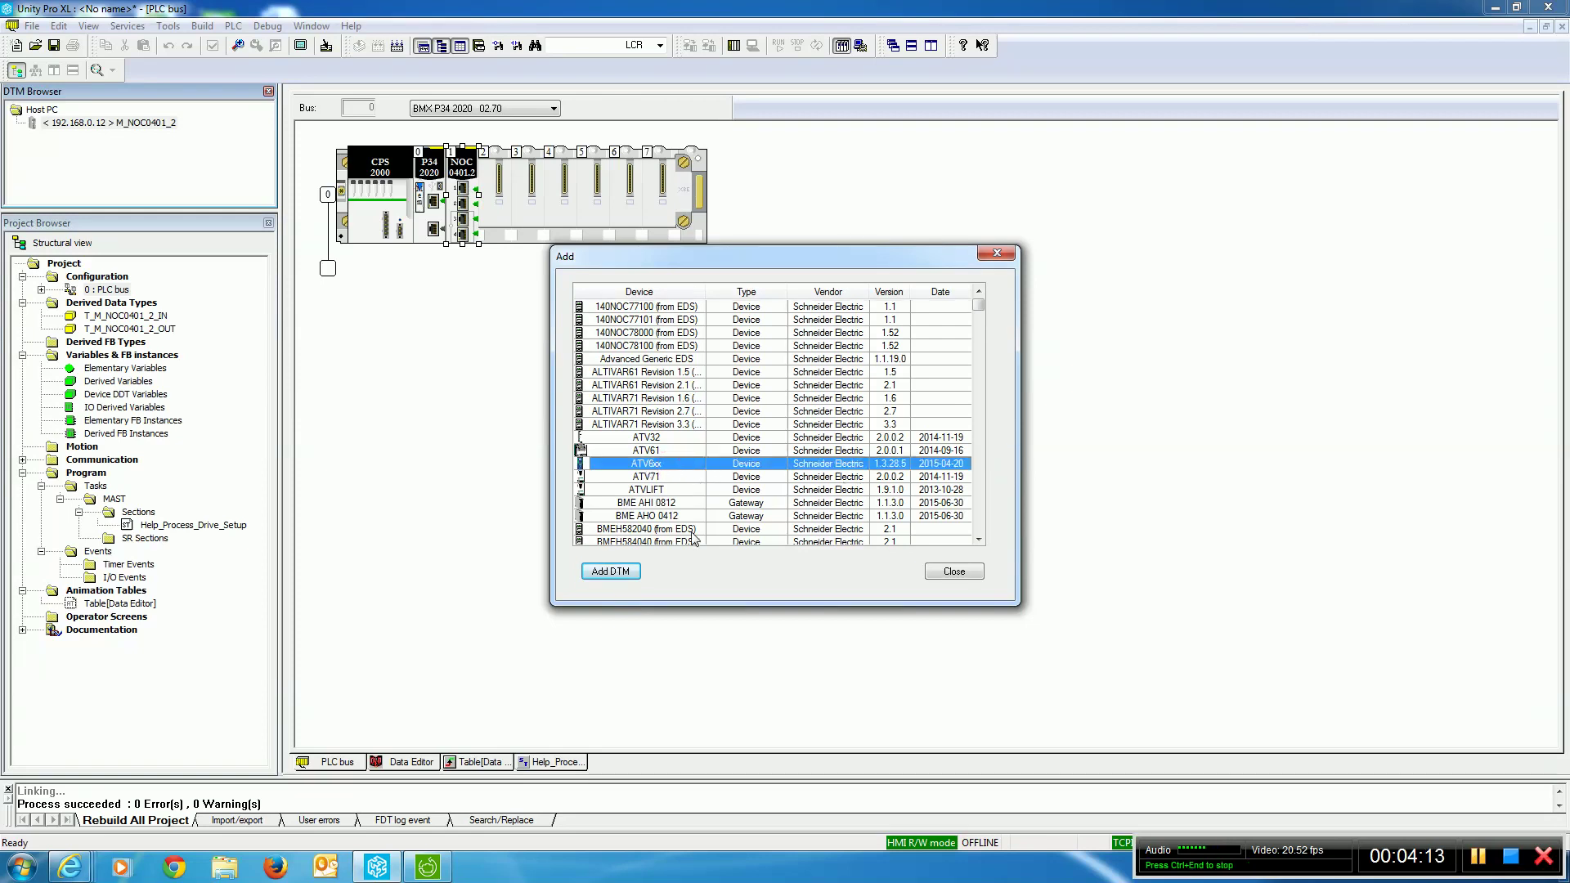
pyautogui.click(606, 571)
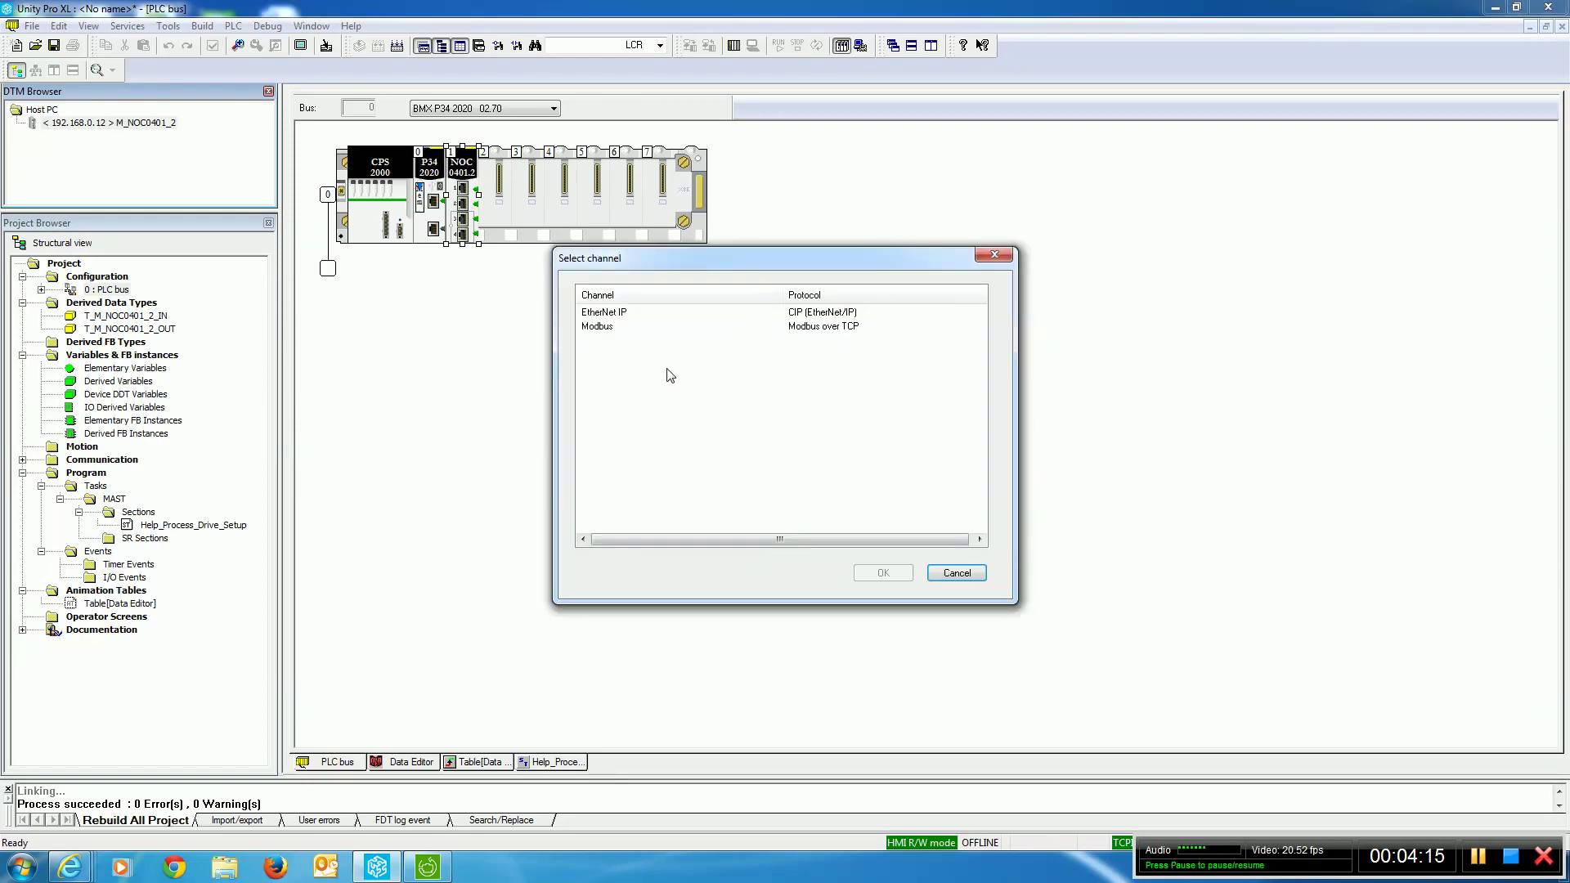
pyautogui.click(604, 329)
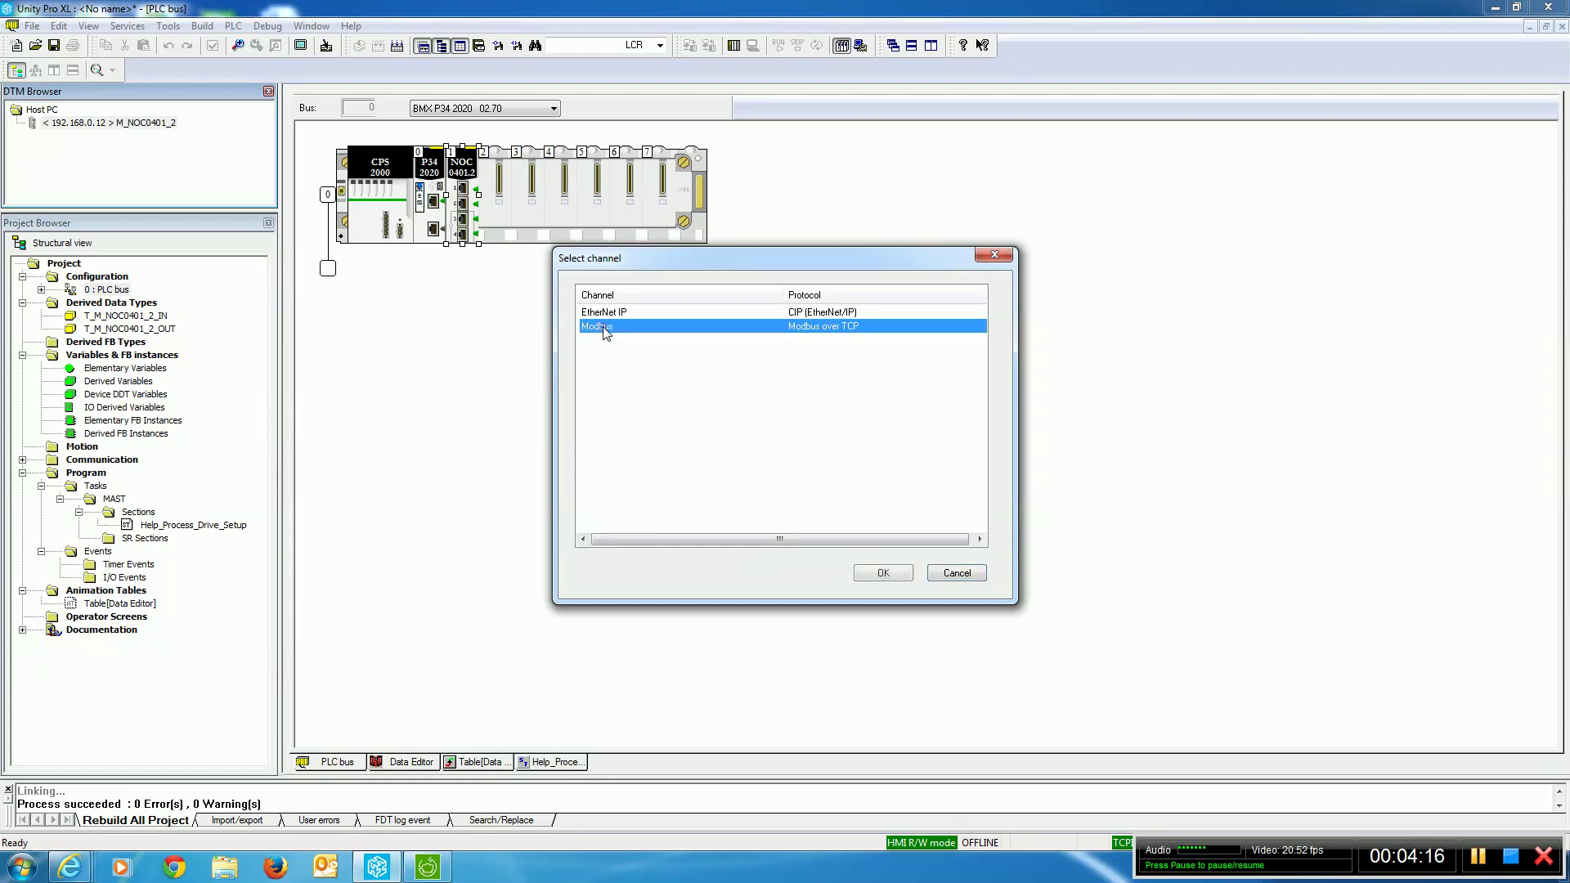
pyautogui.click(874, 572)
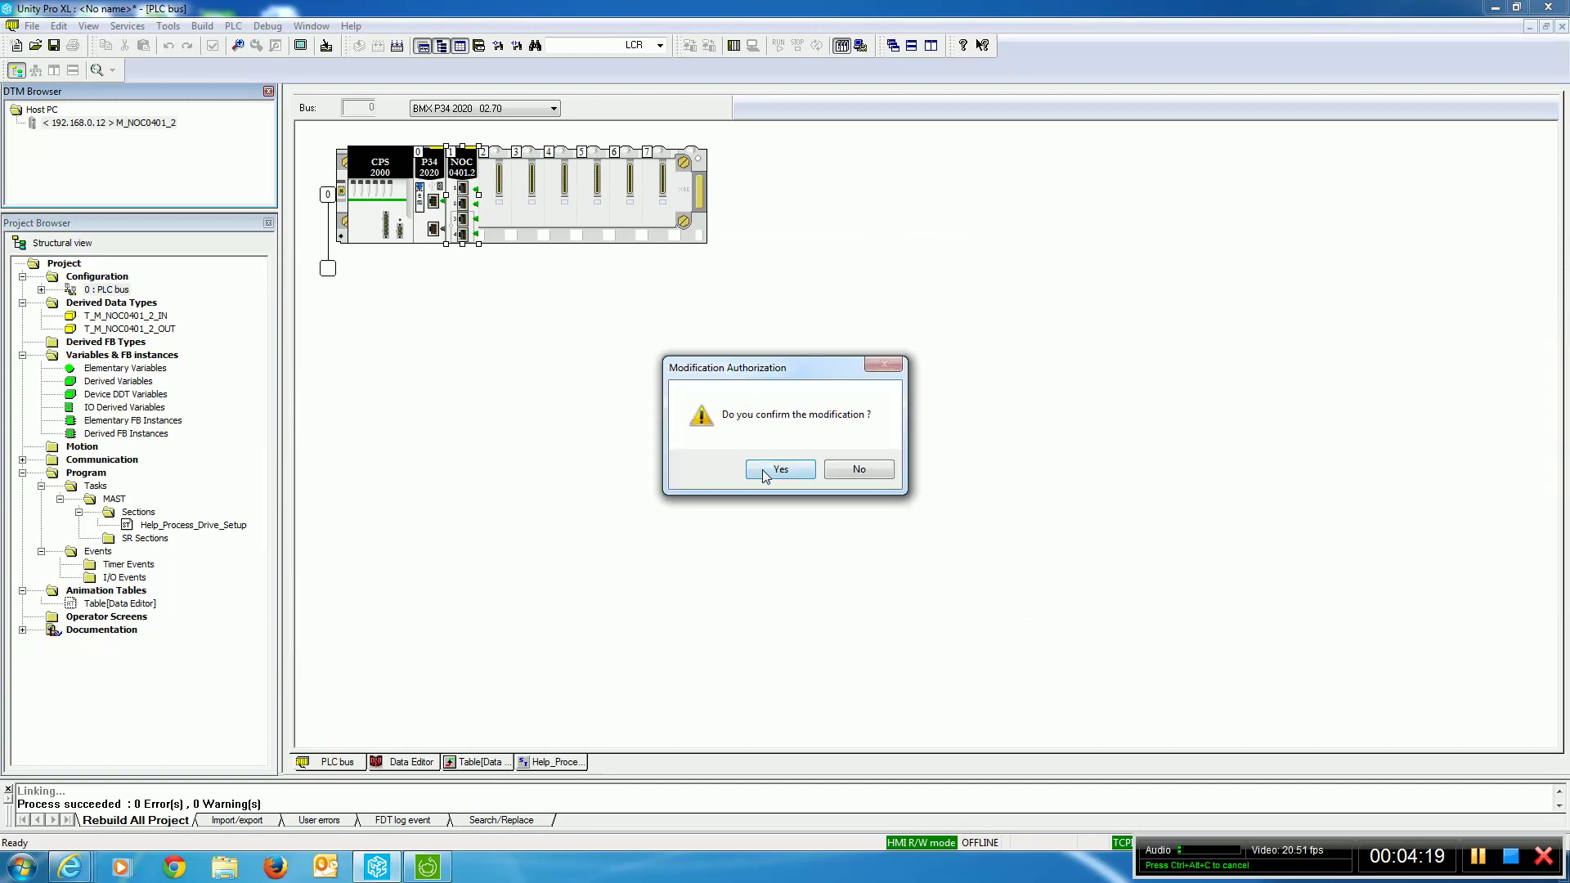
pyautogui.click(762, 469)
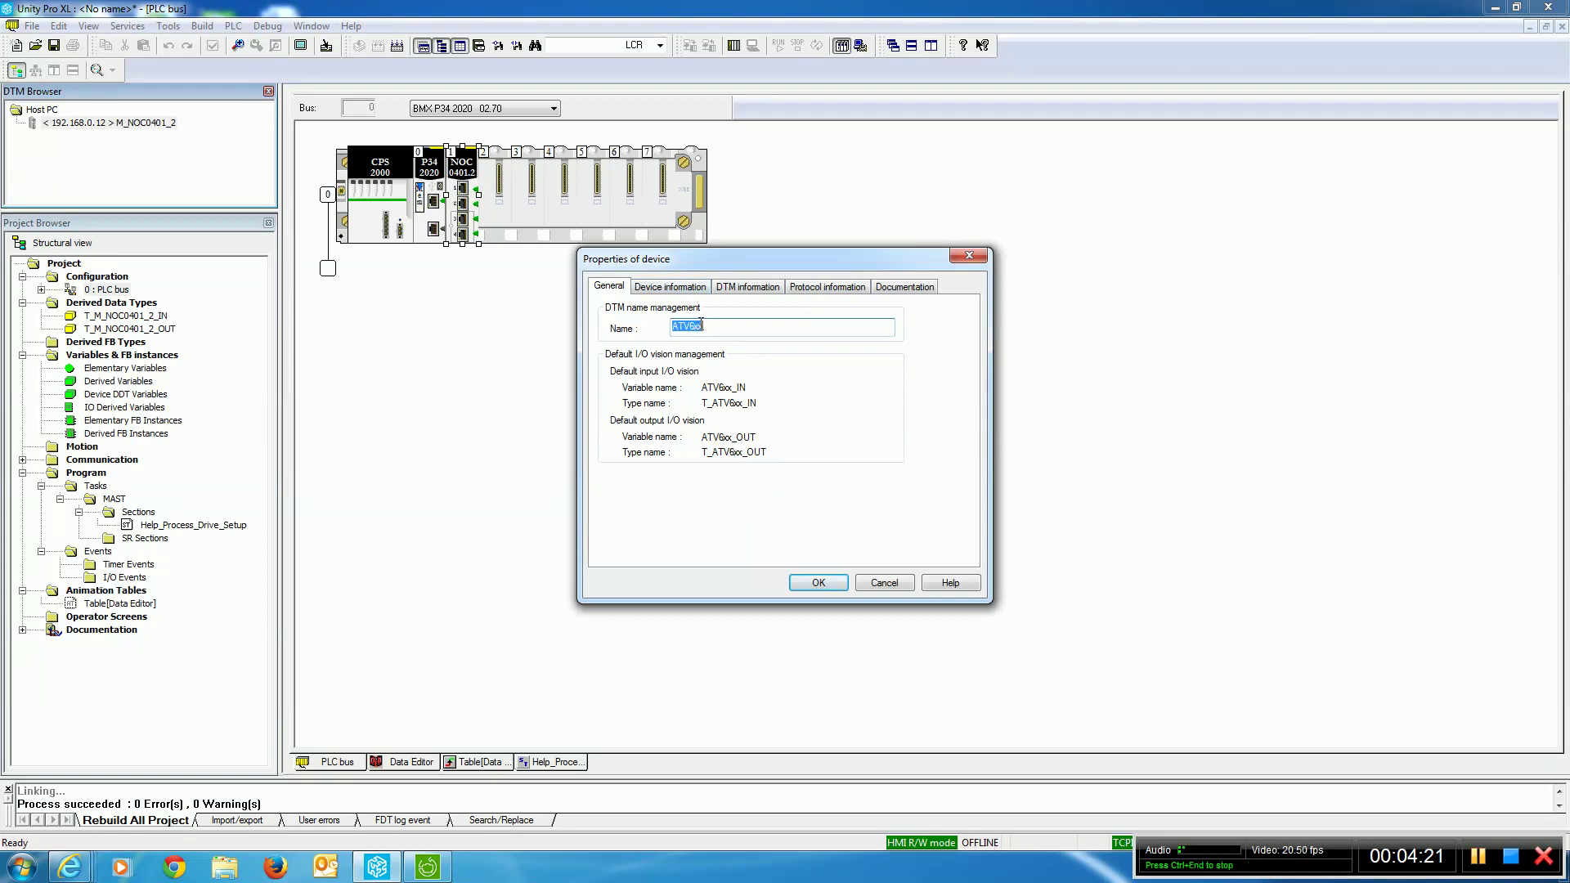
# Step: Set the drive's required protocol to Modbus over TCP and confirm its properties
pyautogui.click(769, 290)
pyautogui.click(837, 286)
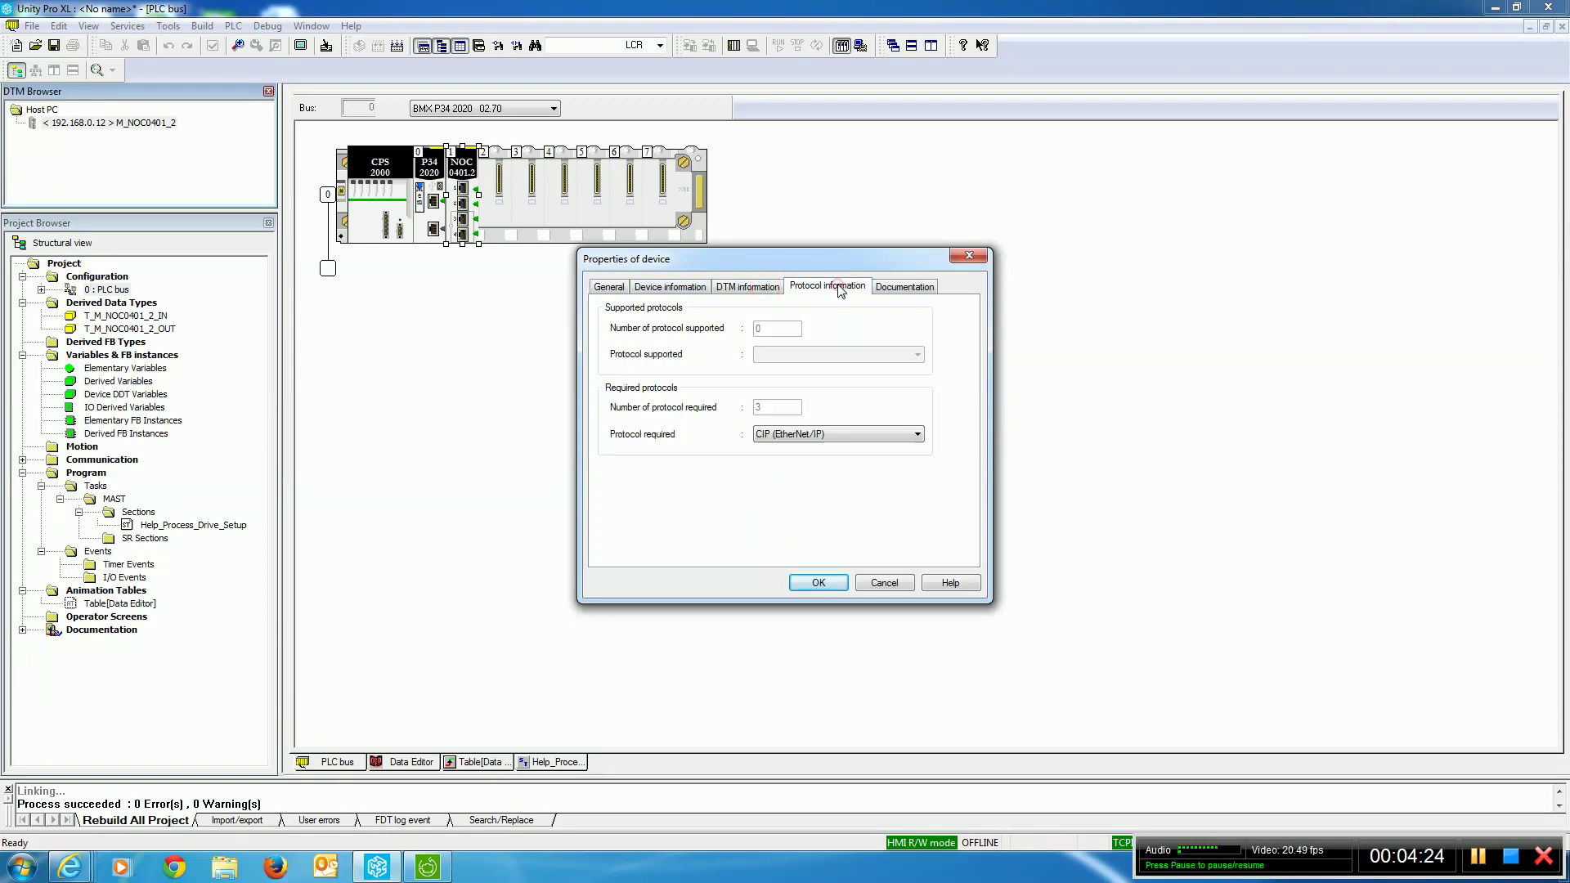
pyautogui.click(914, 435)
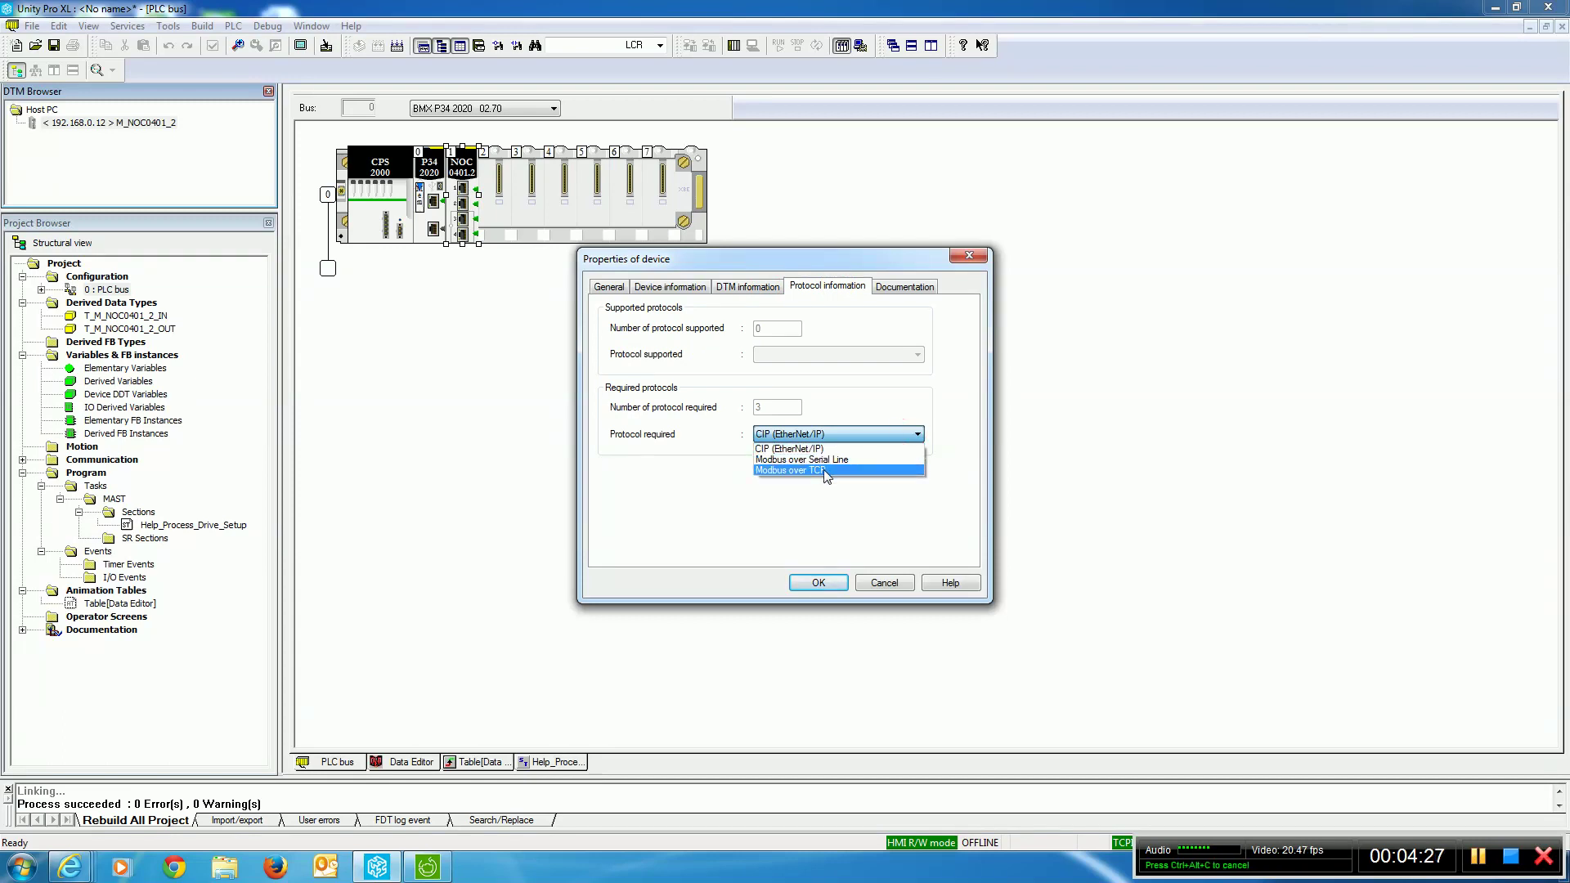
pyautogui.click(832, 470)
pyautogui.click(819, 583)
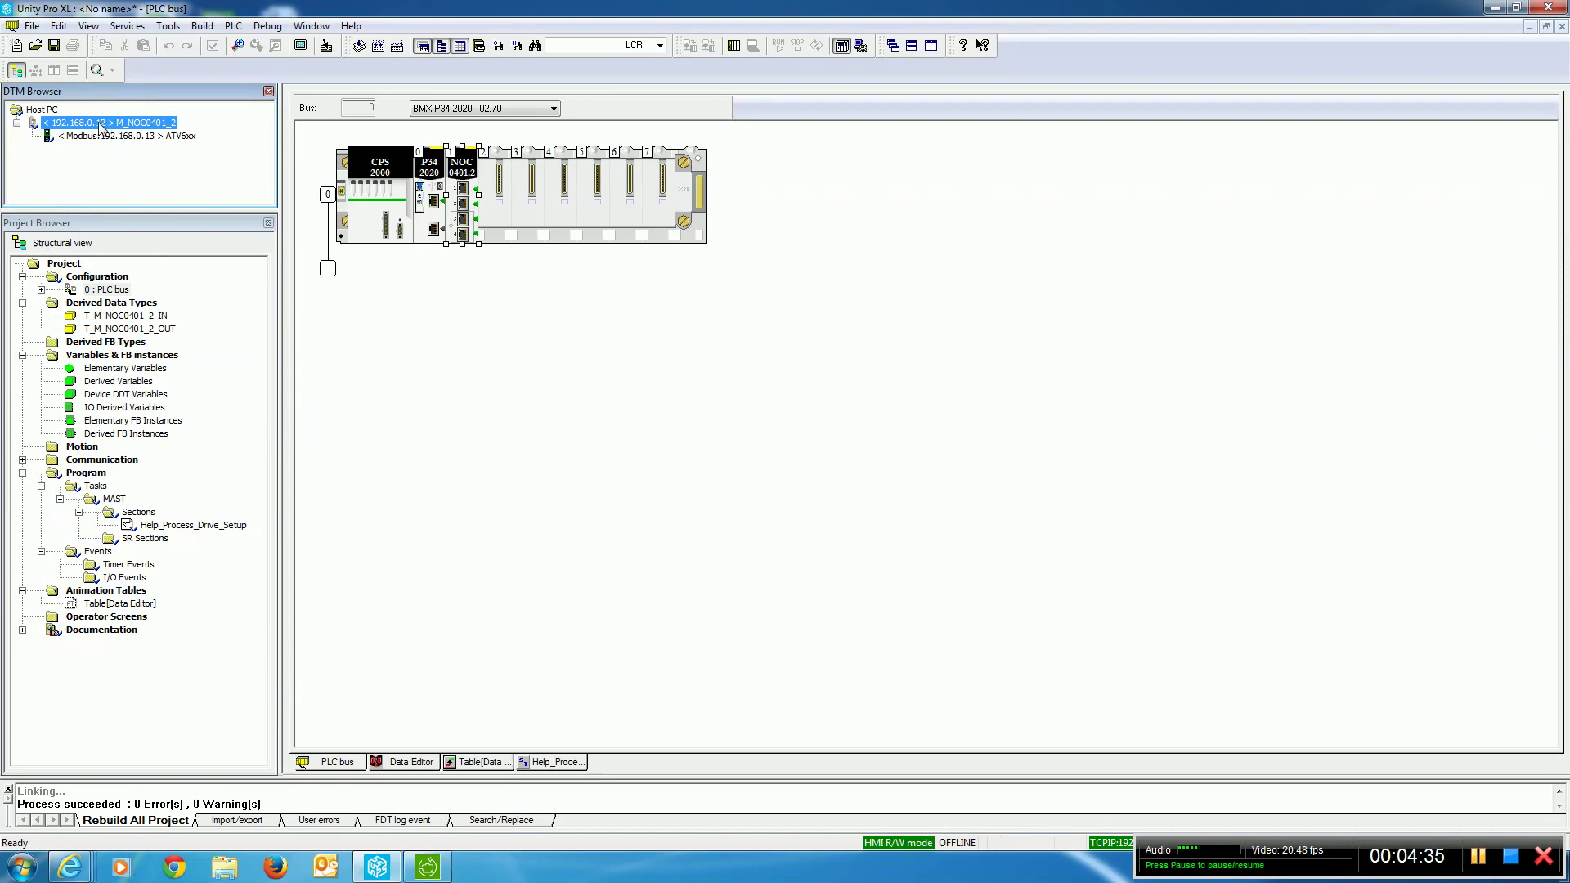
# Step: In the M_NOC0401_2 configuration, change the ATV6xx address's last octet to 16 (192.168.0.16) and apply
pyautogui.click(125, 136)
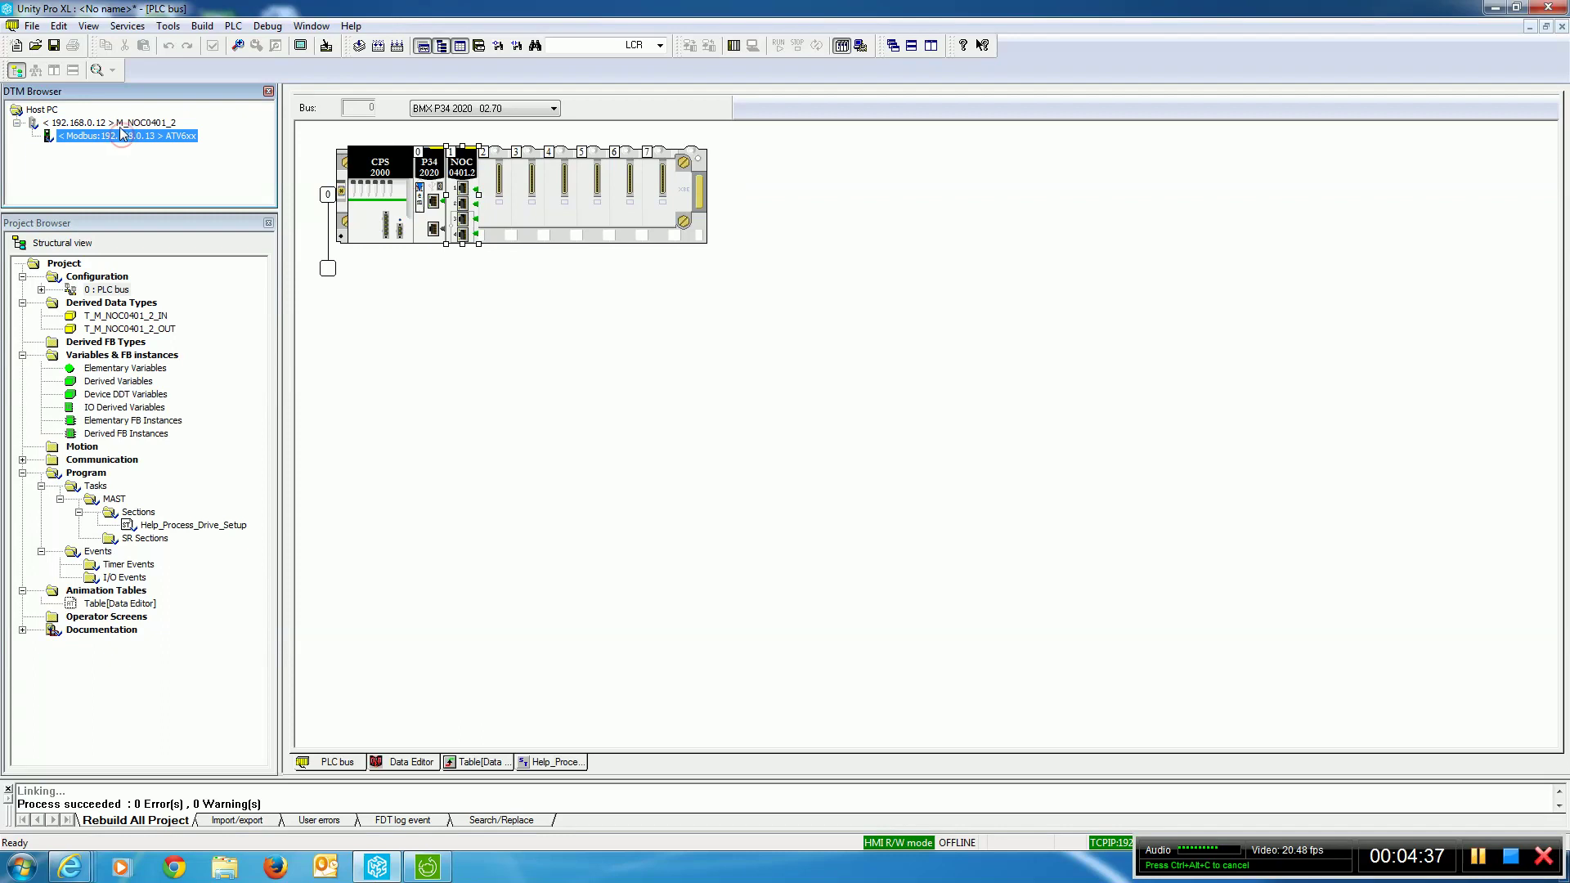
pyautogui.click(119, 125)
pyautogui.doubleClick(120, 125)
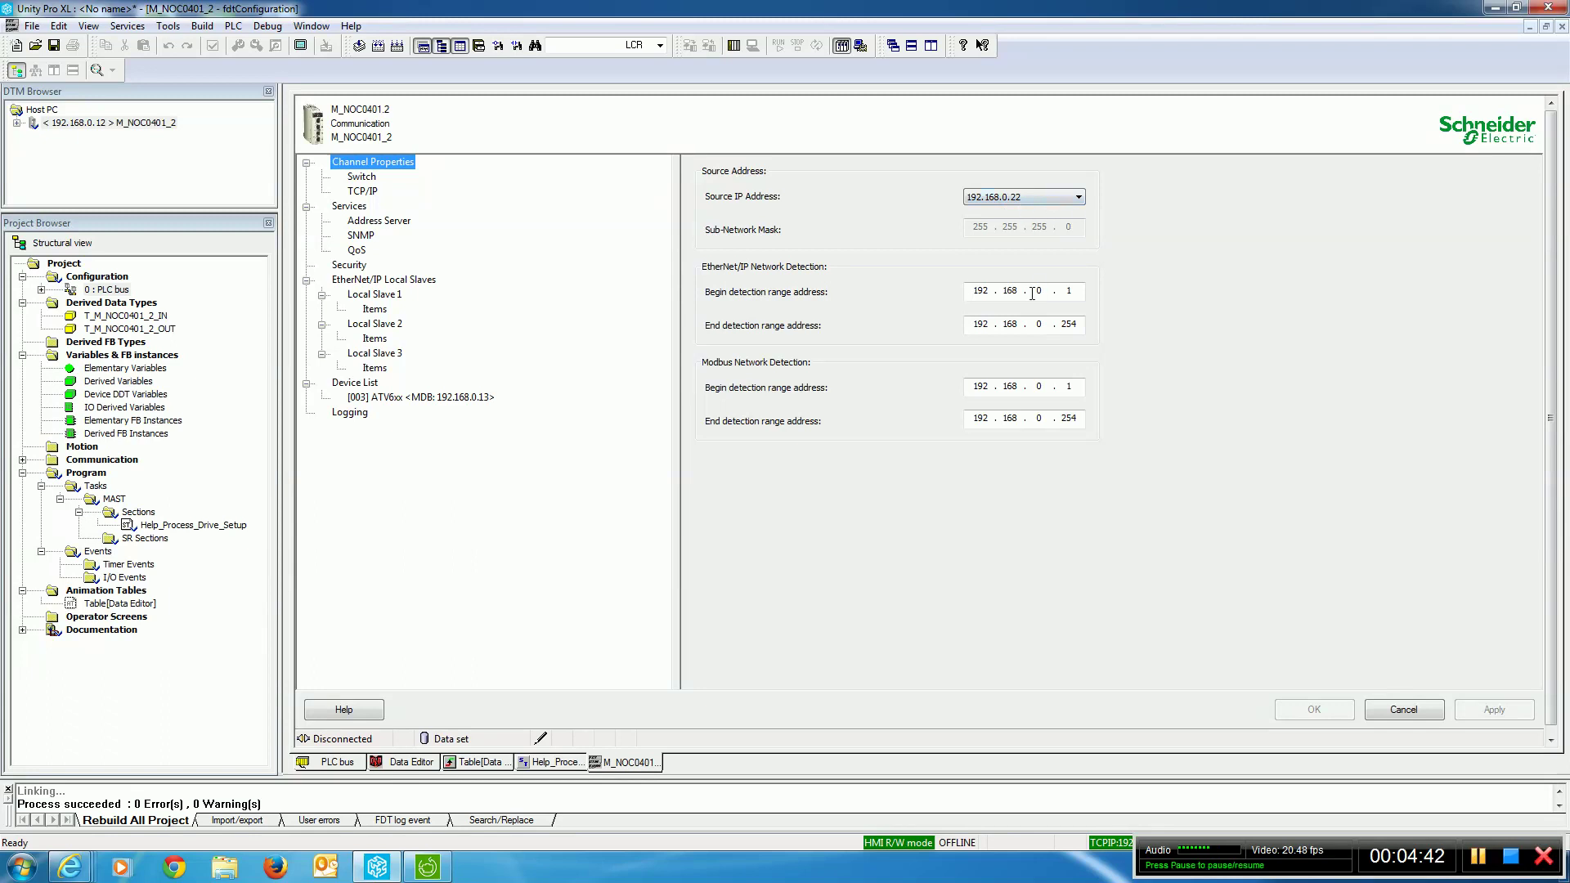
pyautogui.click(363, 190)
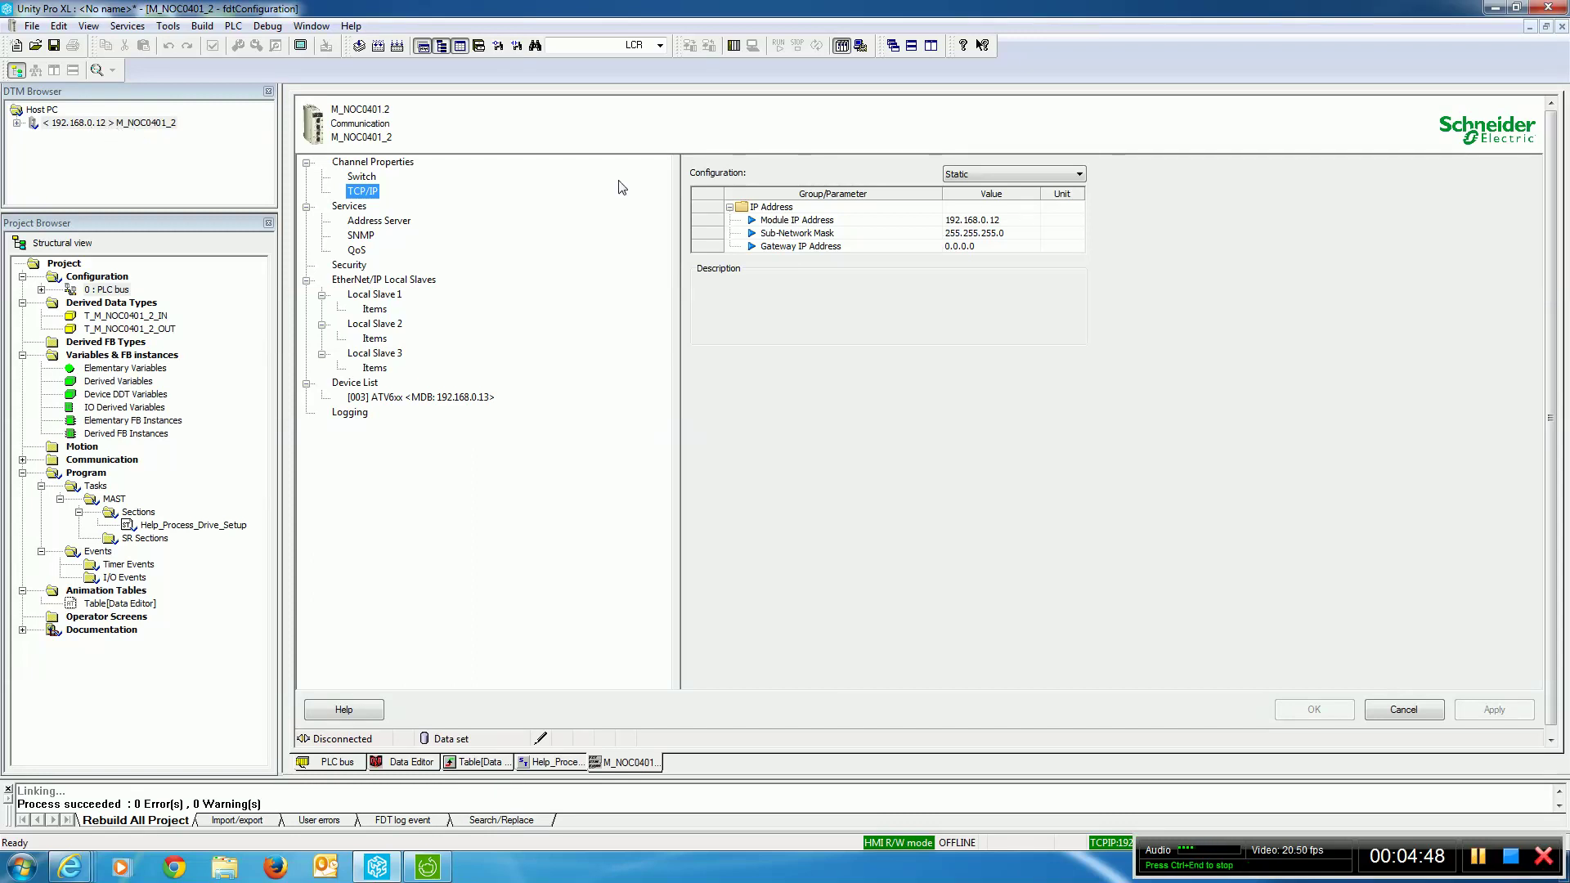
pyautogui.click(390, 400)
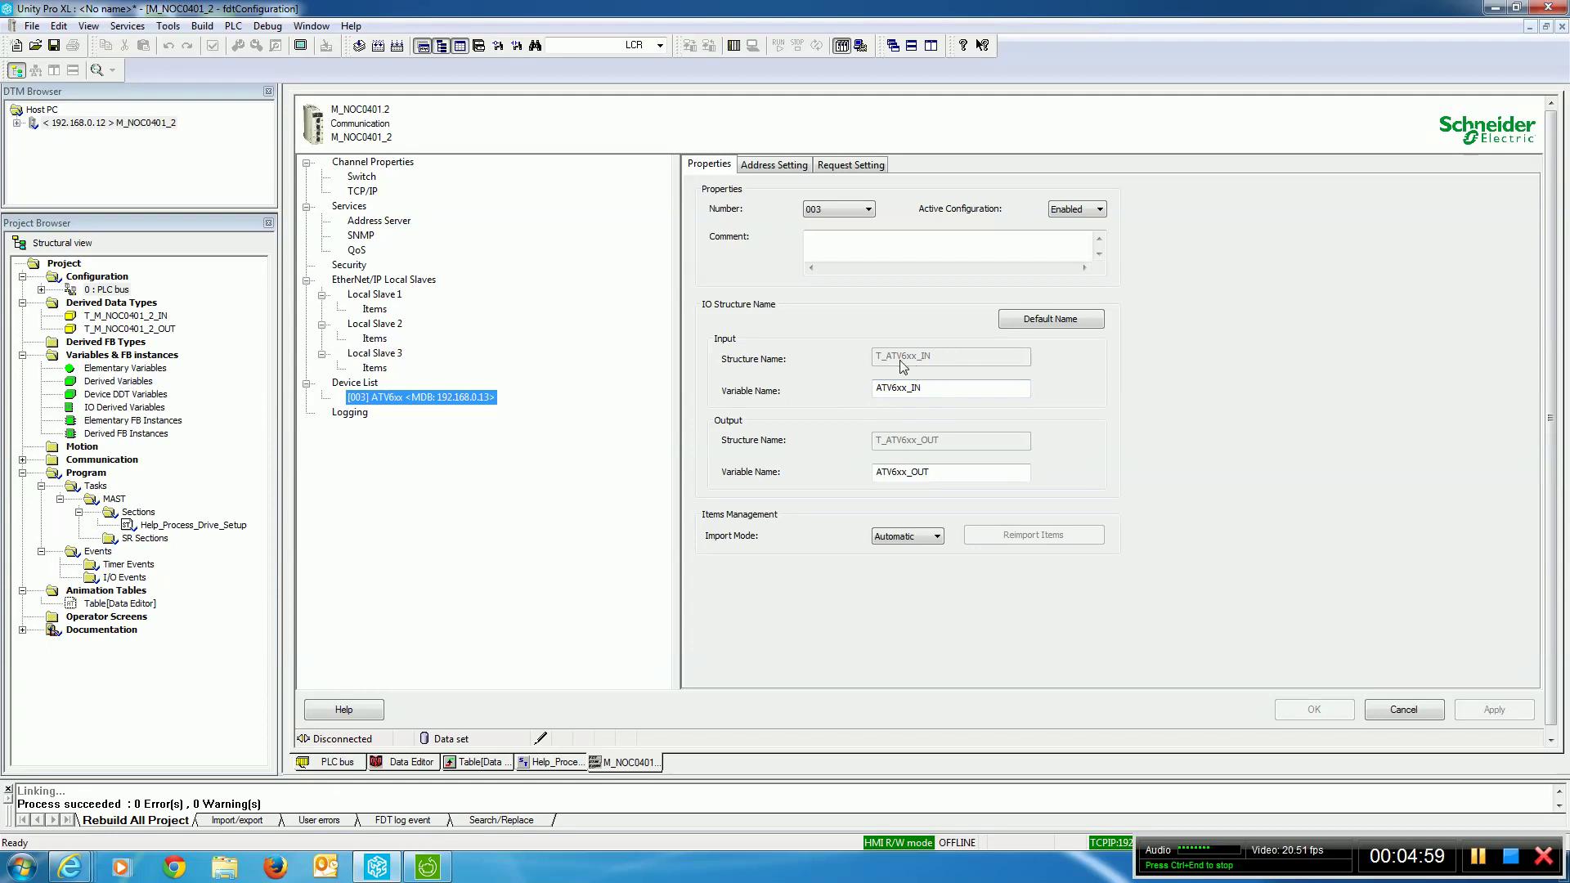
pyautogui.click(777, 164)
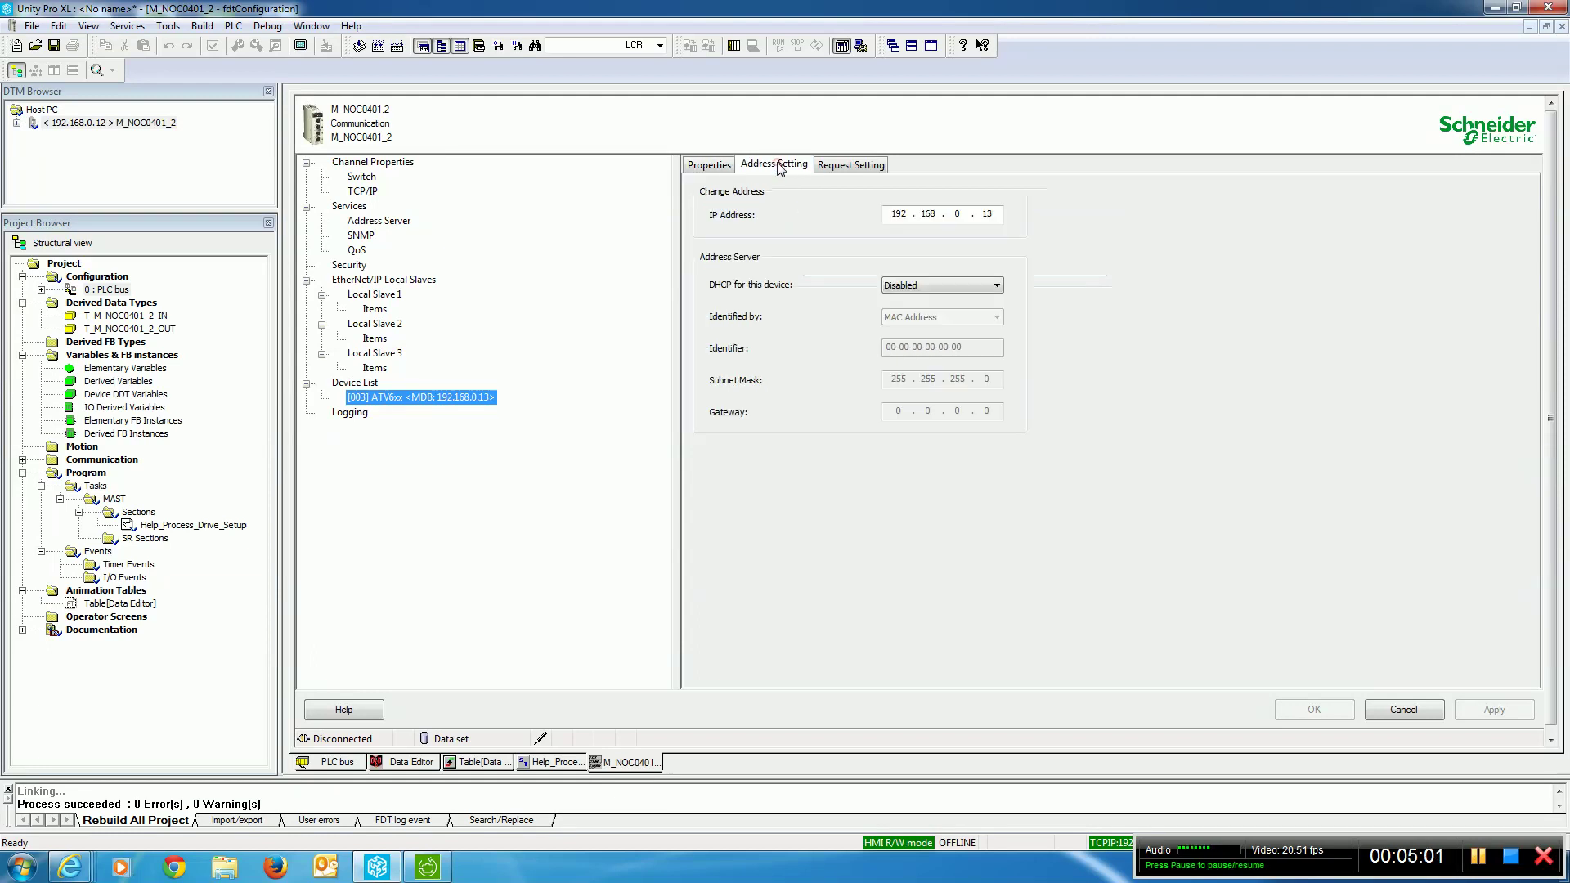
pyautogui.doubleClick(987, 215)
pyautogui.write('1')
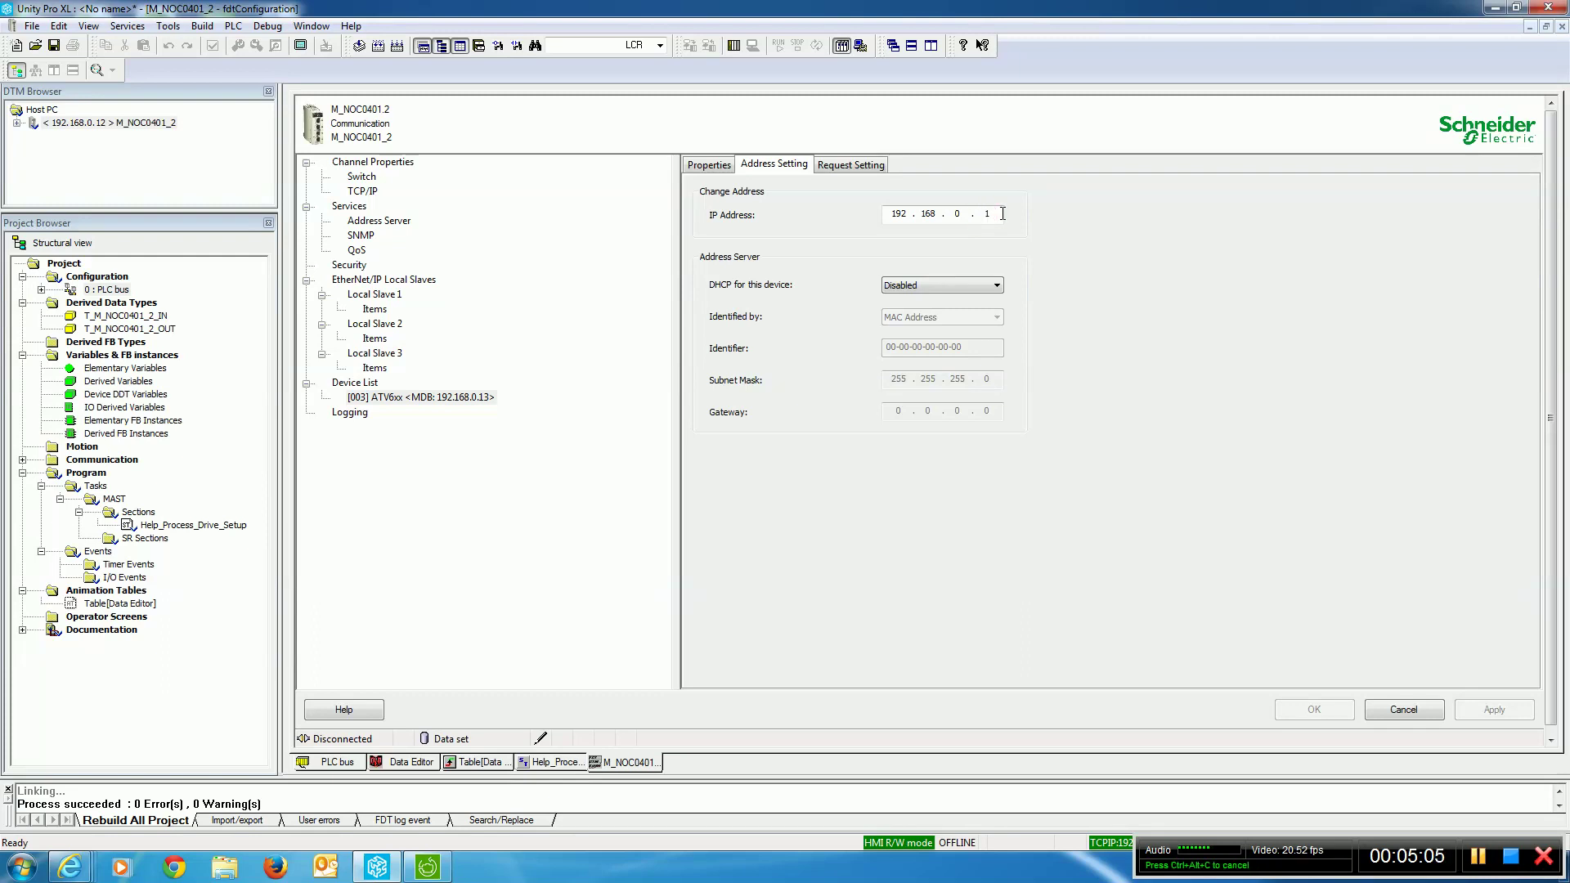
pyautogui.write('6')
pyautogui.click(1498, 708)
pyautogui.click(17, 123)
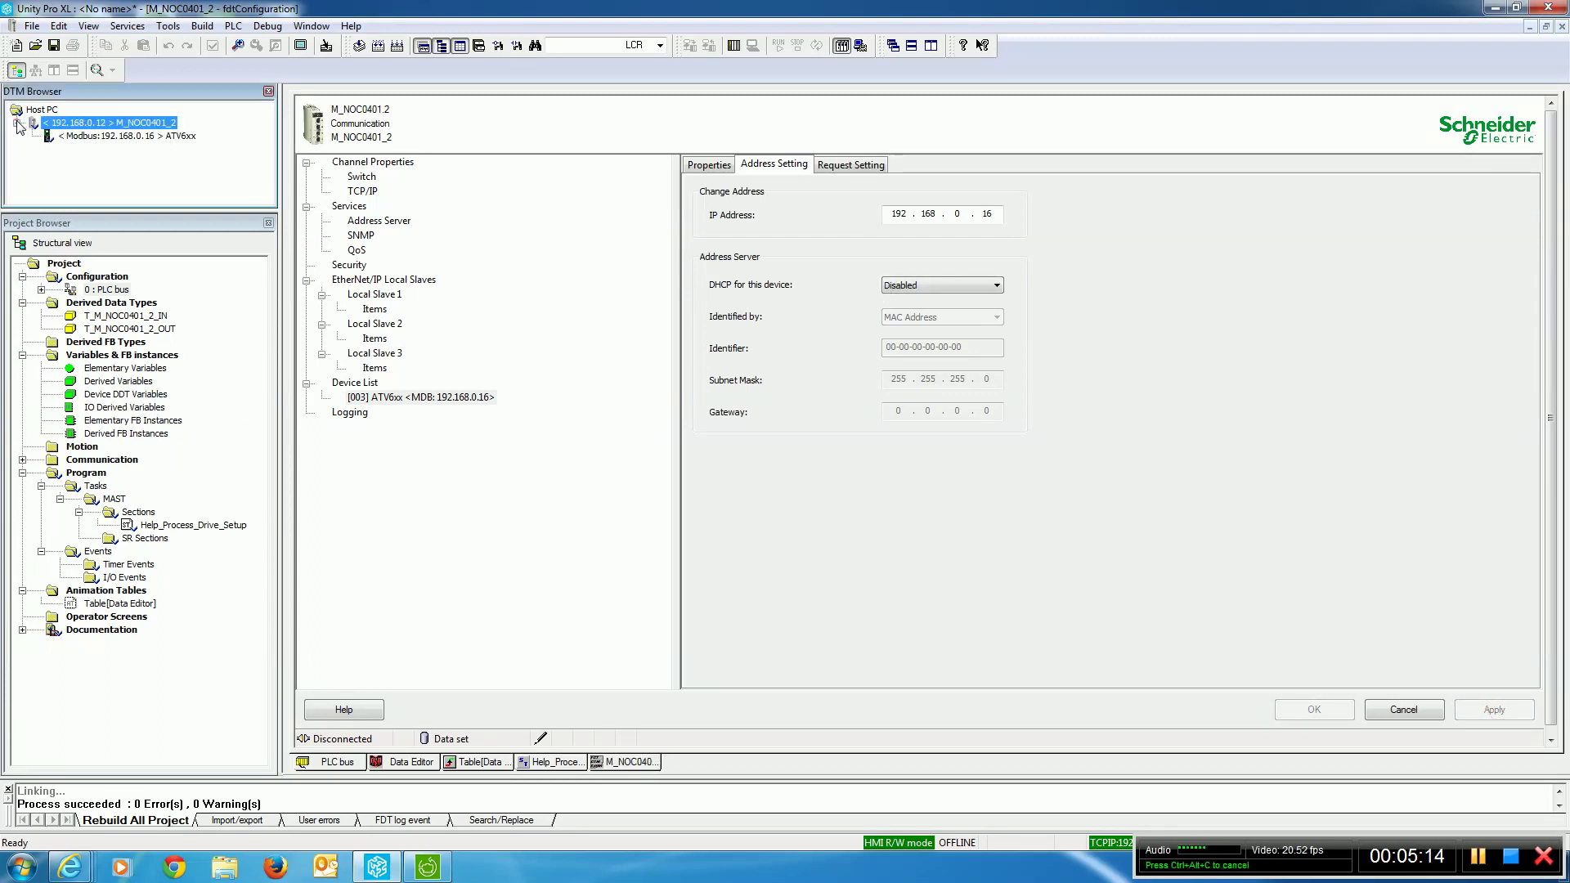
# Step: Keep 192.168.0.22 as the source IP in the NOC Channel Properties, then reselect the ATV6xx entry
pyautogui.click(115, 138)
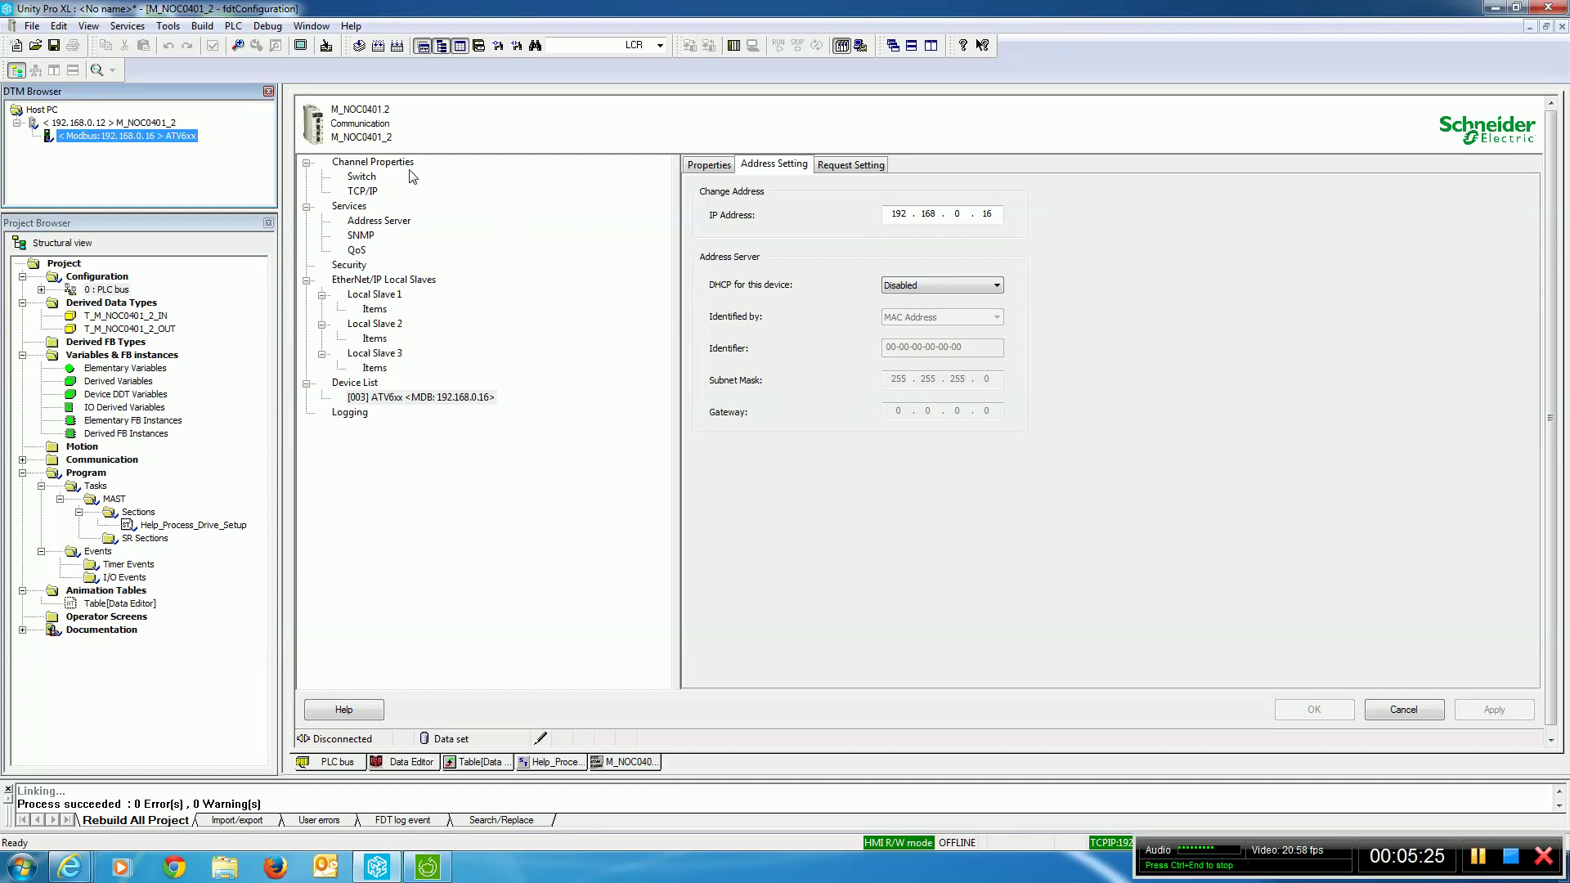
pyautogui.click(363, 178)
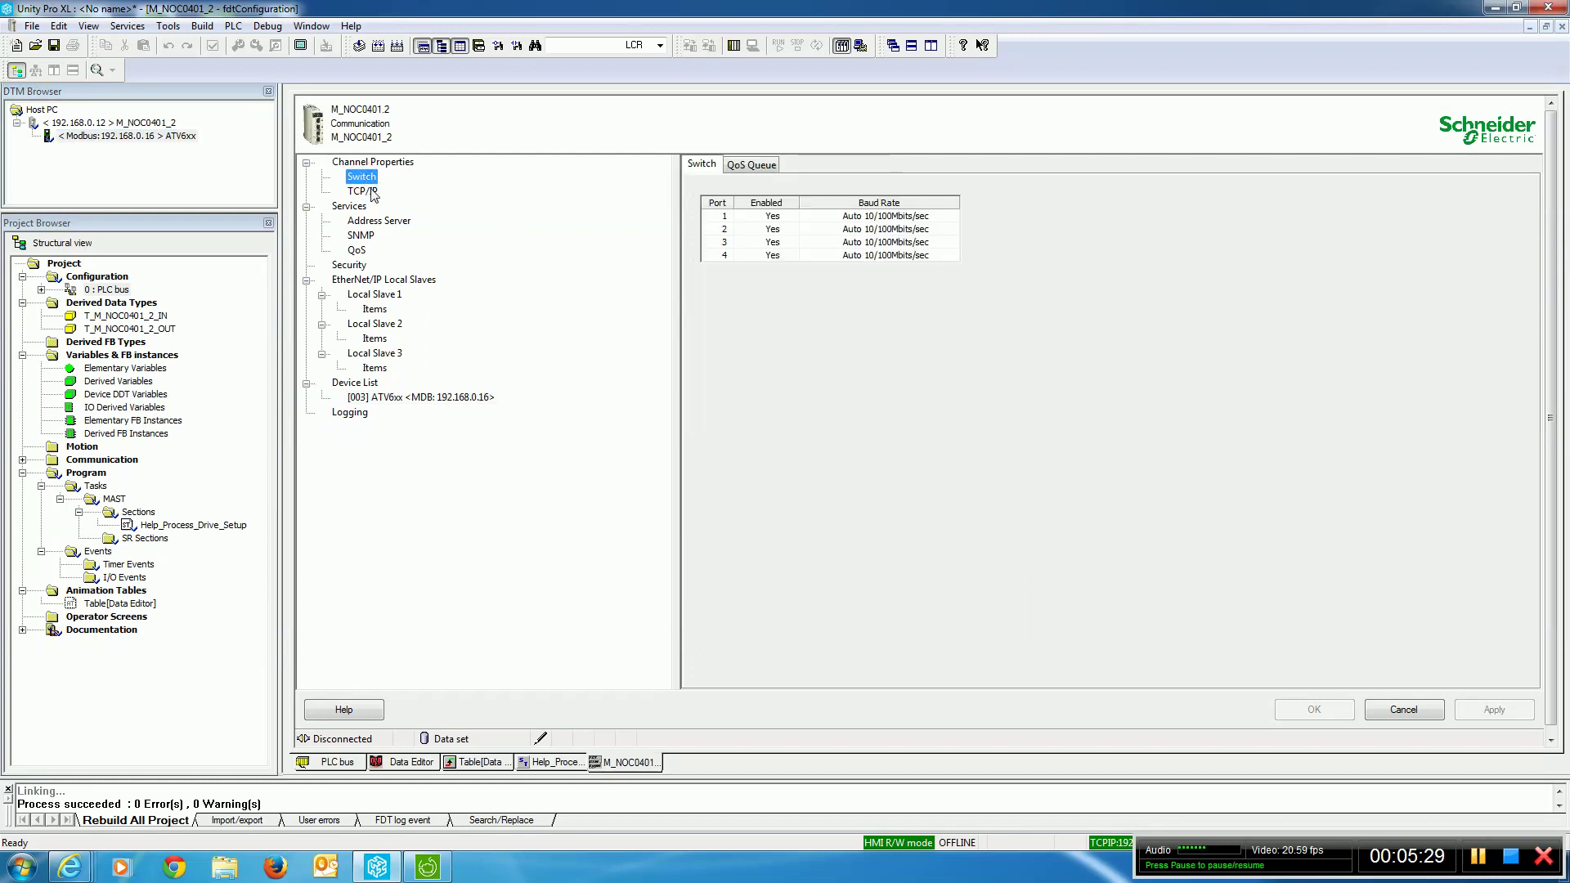
pyautogui.click(359, 162)
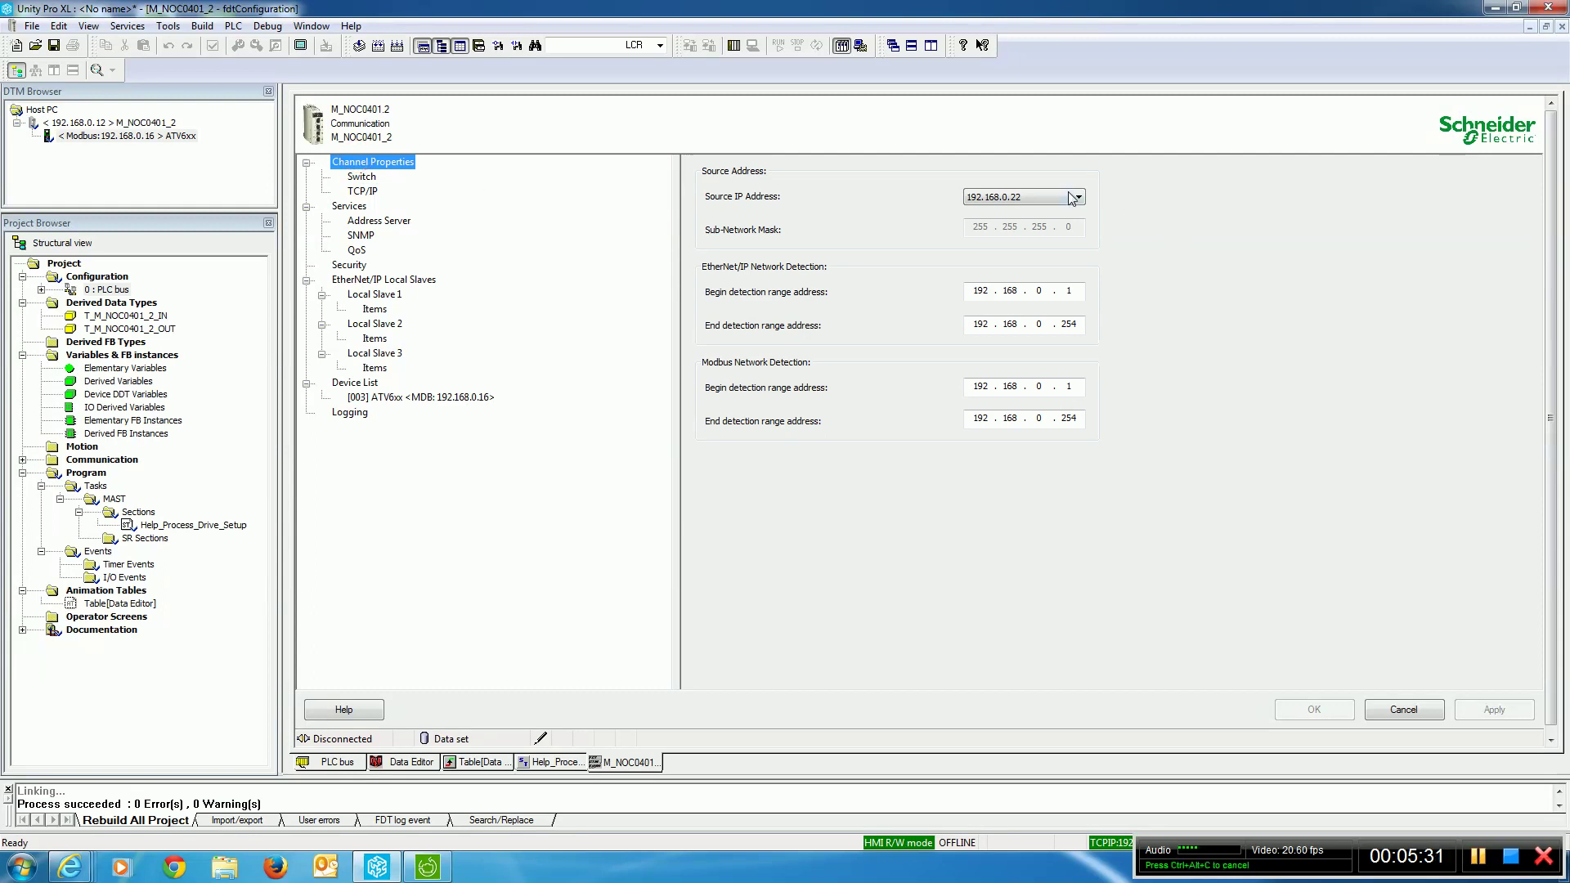
pyautogui.click(1073, 197)
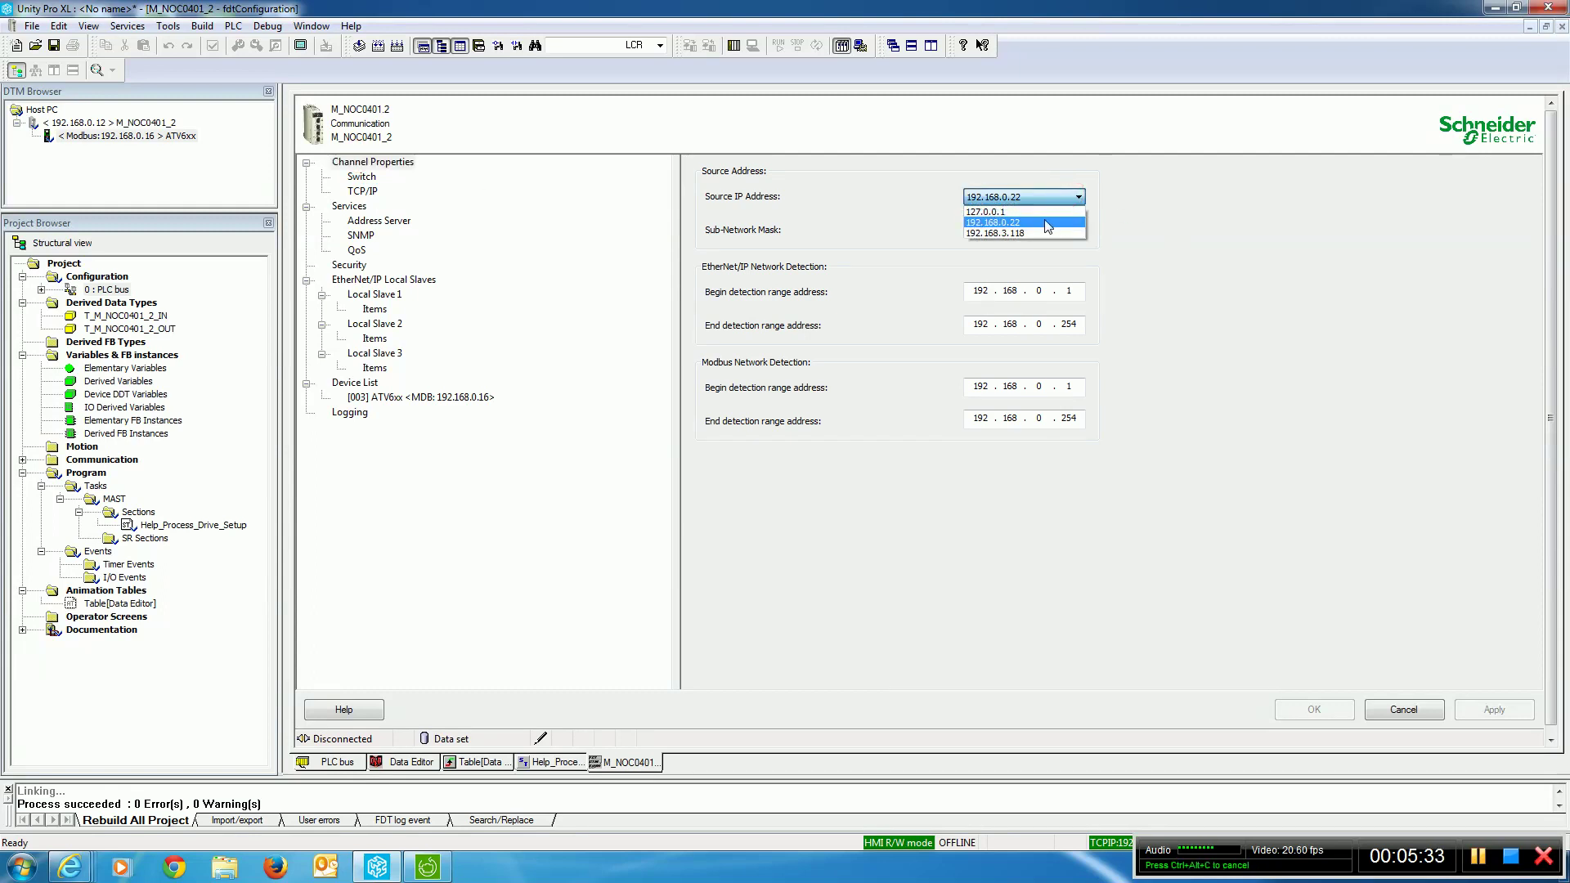
pyautogui.click(1039, 223)
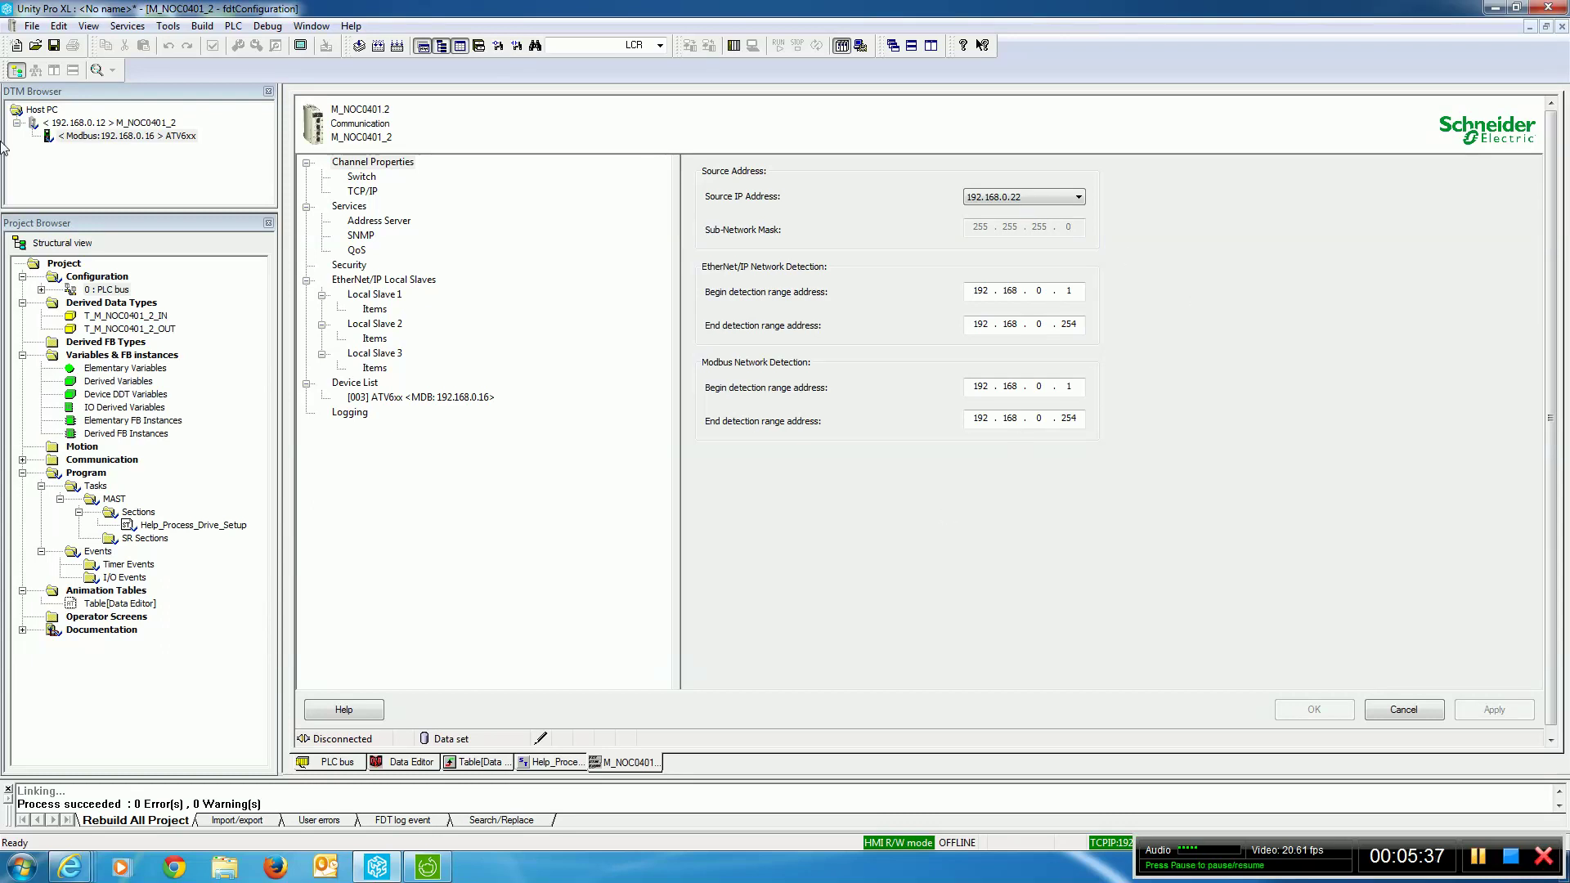
pyautogui.click(75, 138)
pyautogui.click(75, 137)
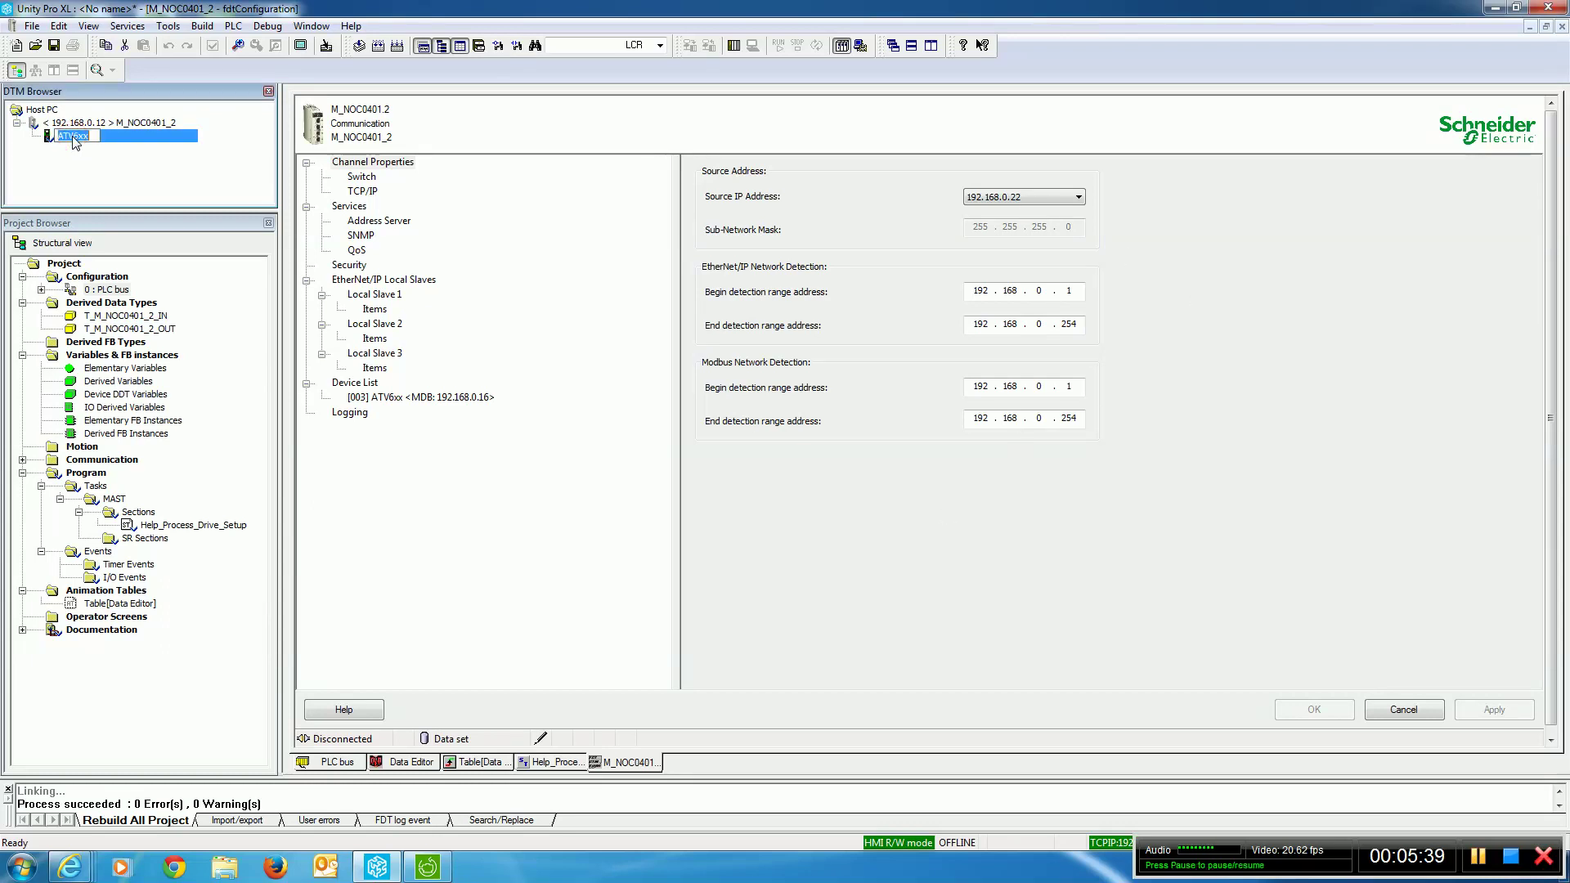
pyautogui.press('Escape')
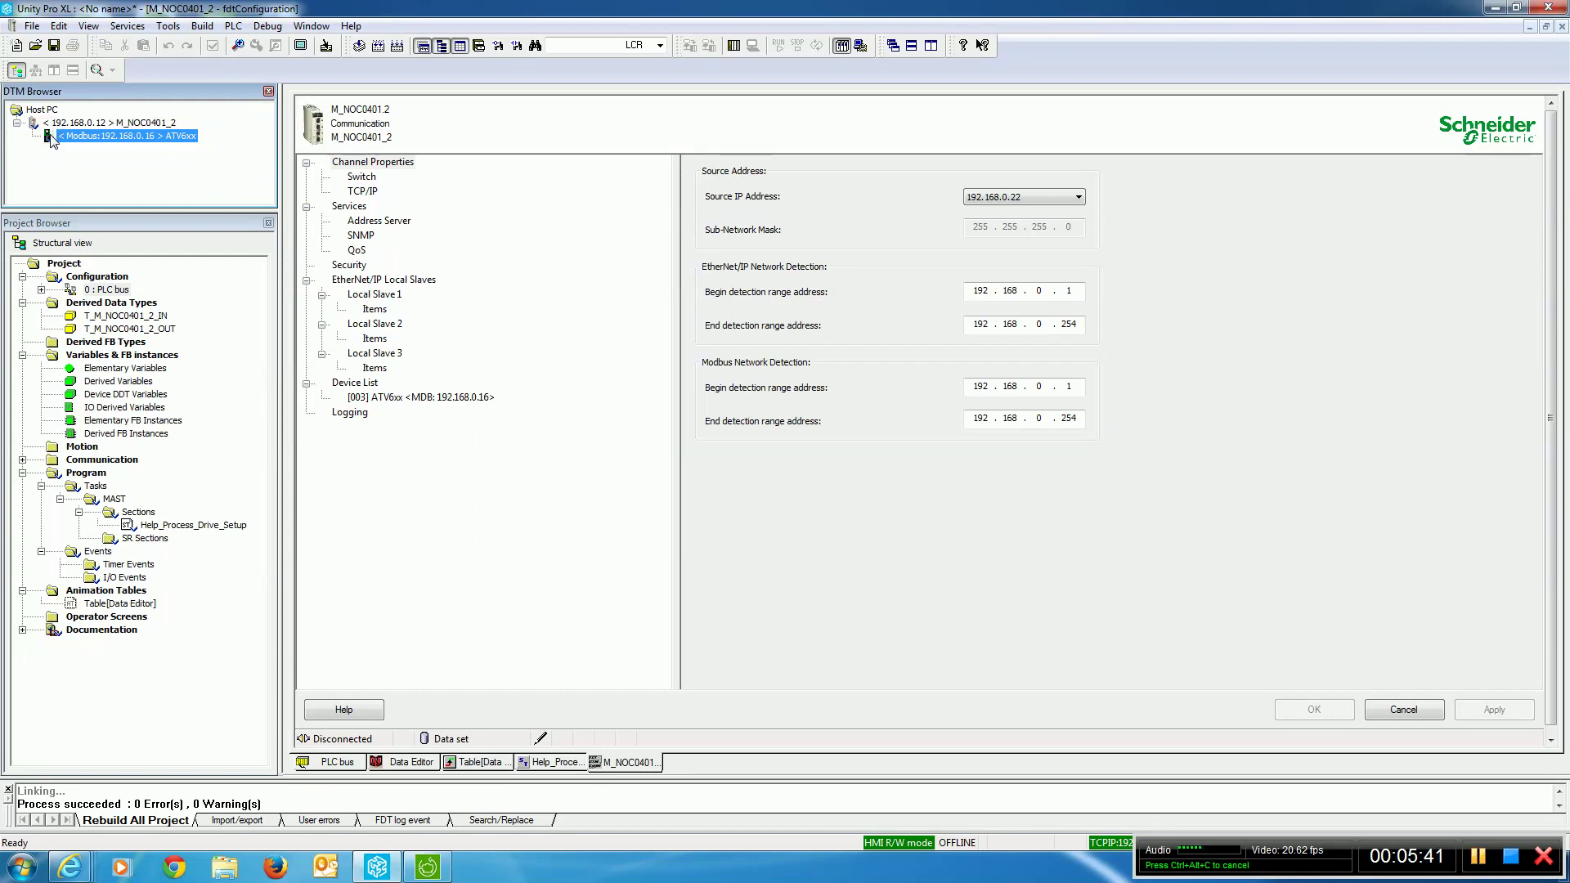
# Step: Load the ATV6xx drive's parameters from the device, acknowledging the safety warning
pyautogui.rightClick(50, 139)
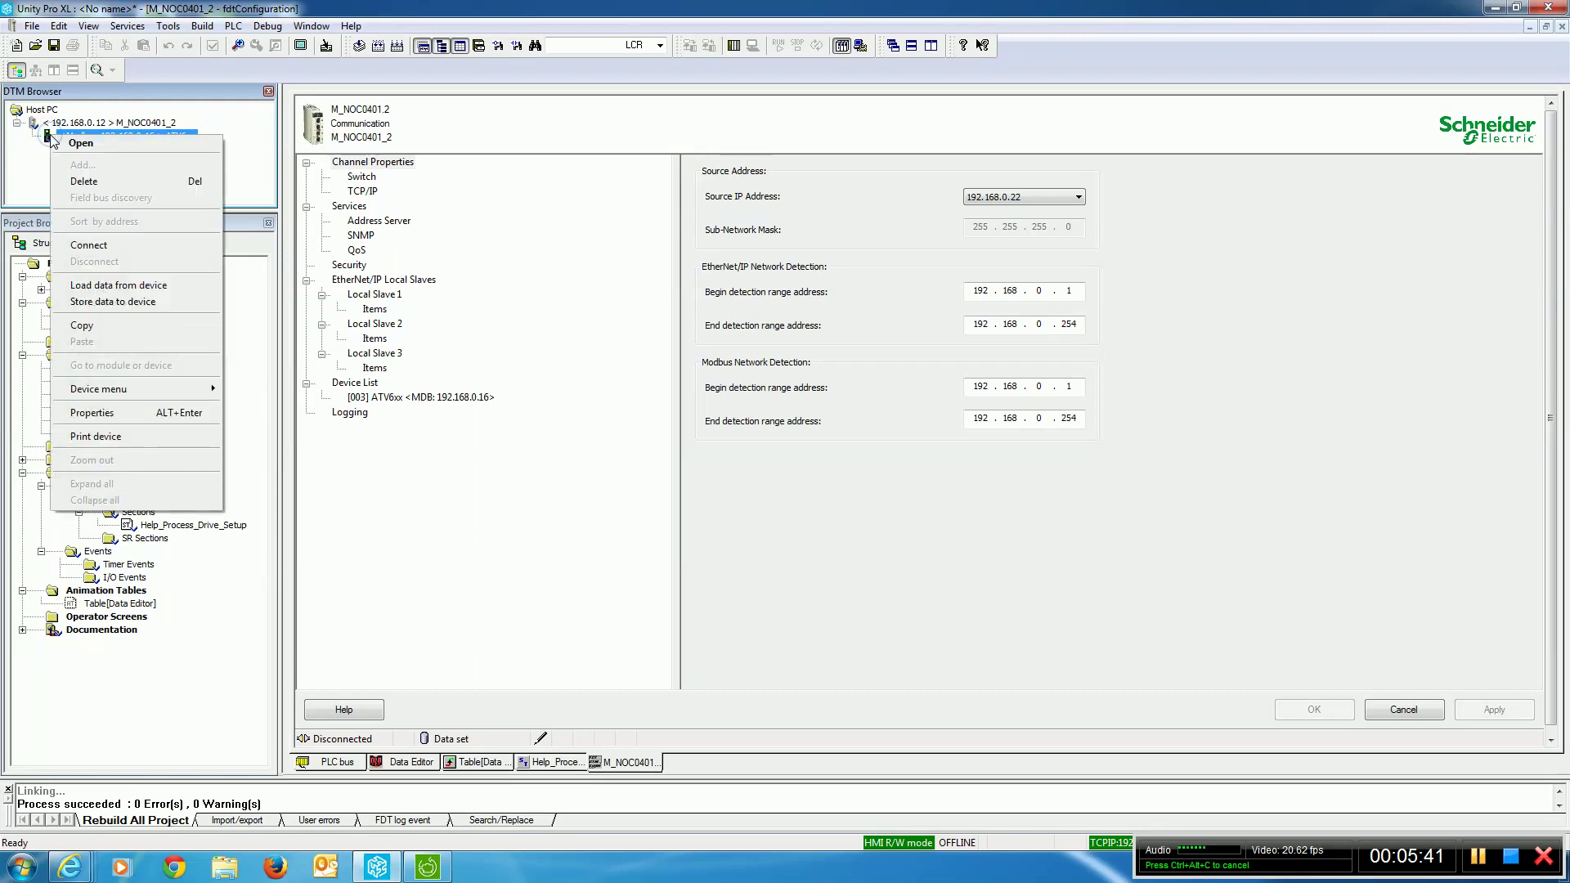
pyautogui.click(136, 288)
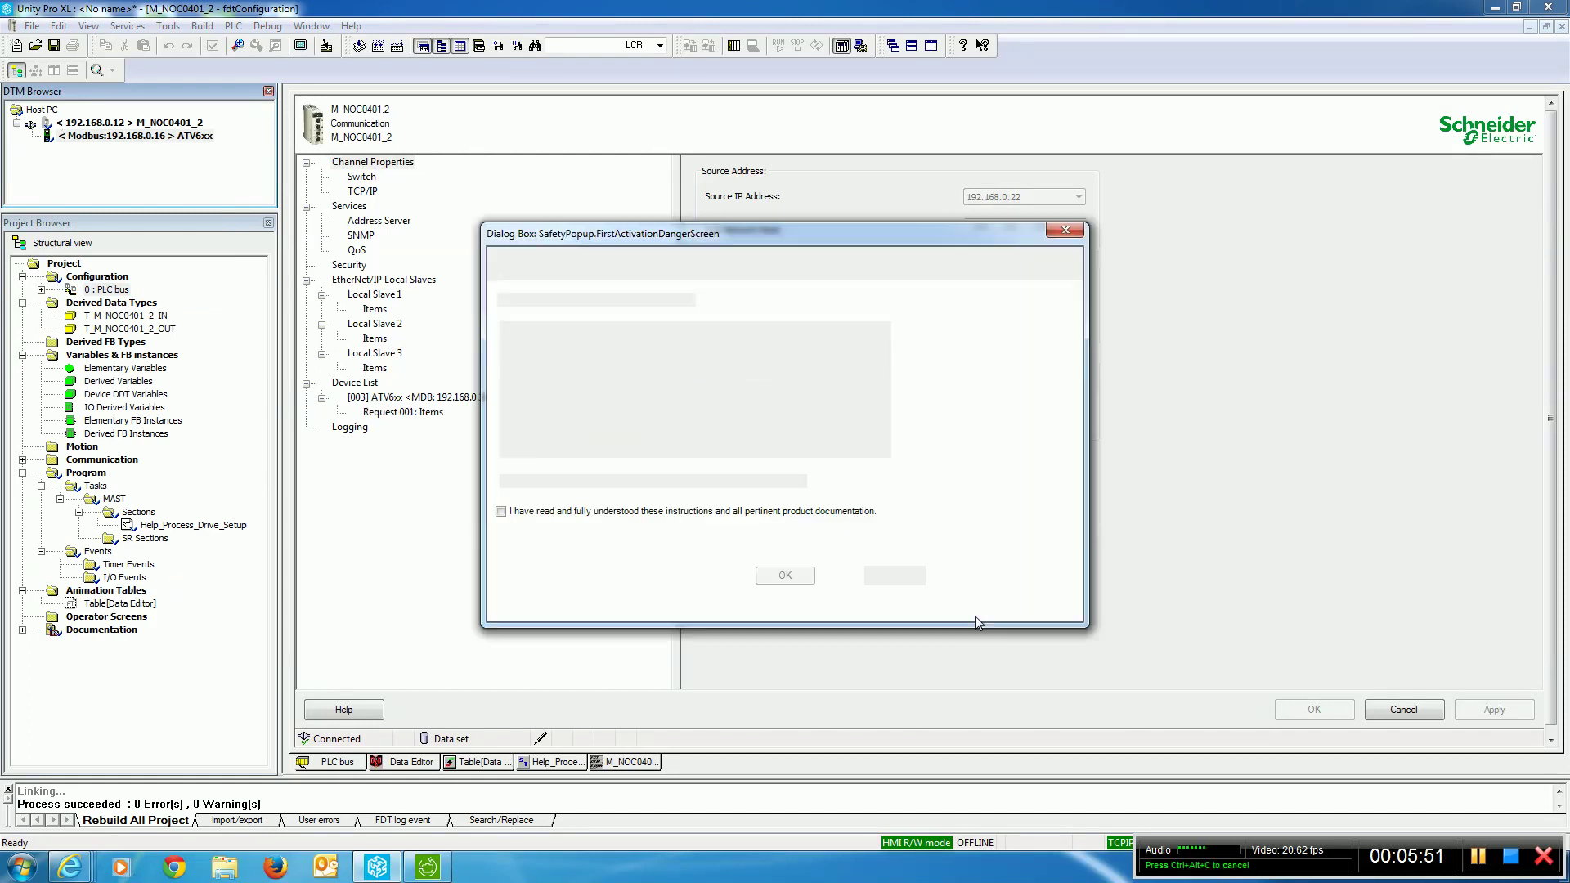
pyautogui.click(501, 512)
pyautogui.click(785, 576)
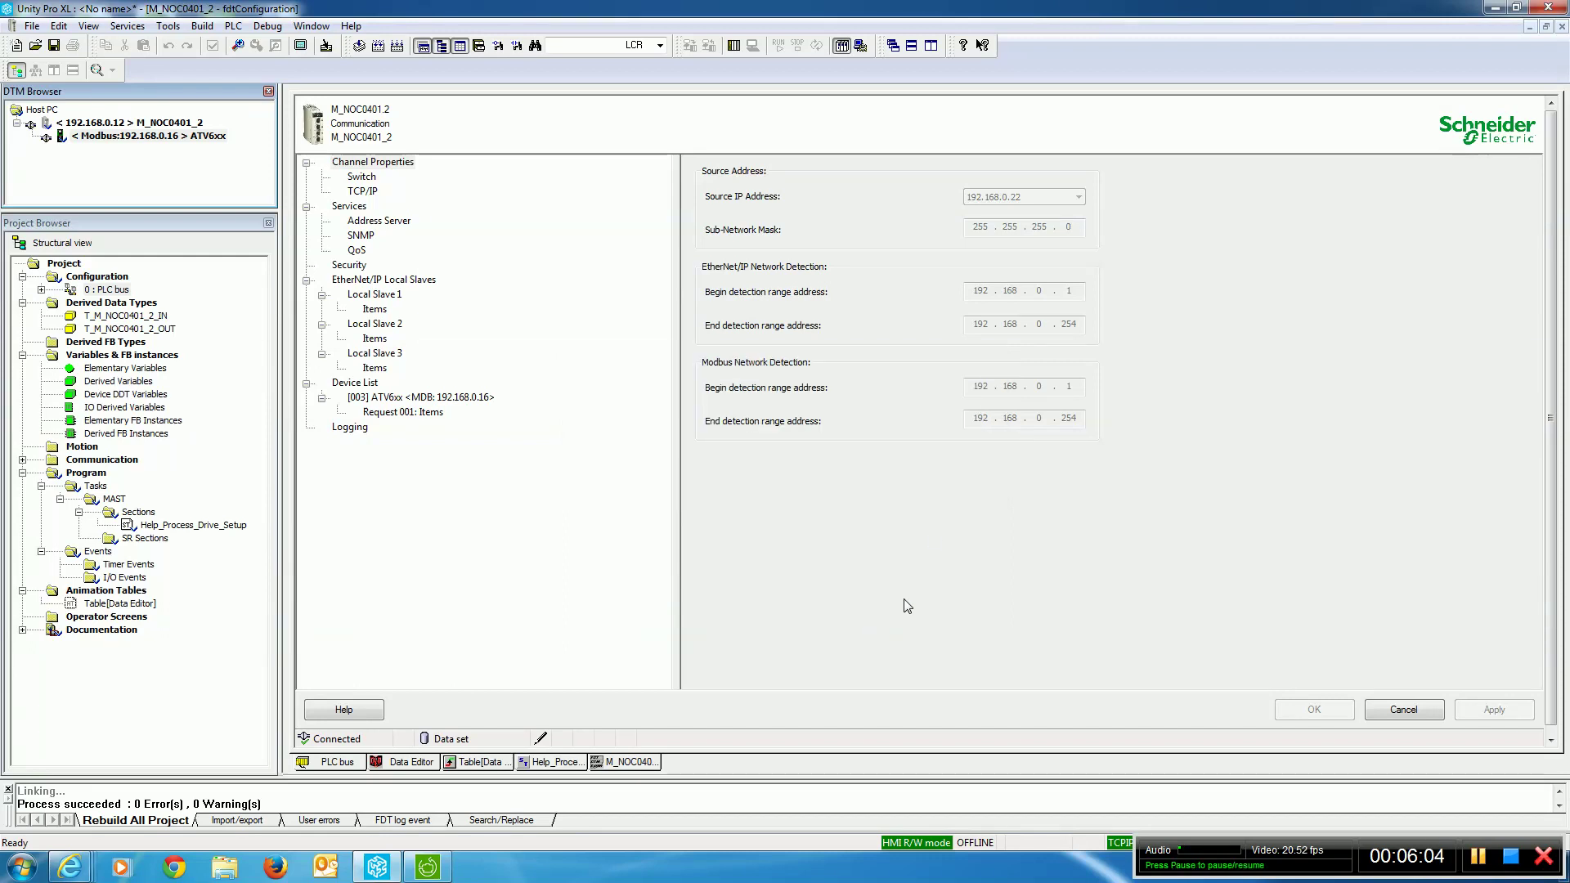
# Step: Inspect the ATV6xx Modbus TCP generic settings and Custom I/O profile (ETA, RFR, LCR, OPR; CMD, LFR)
pyautogui.doubleClick(135, 137)
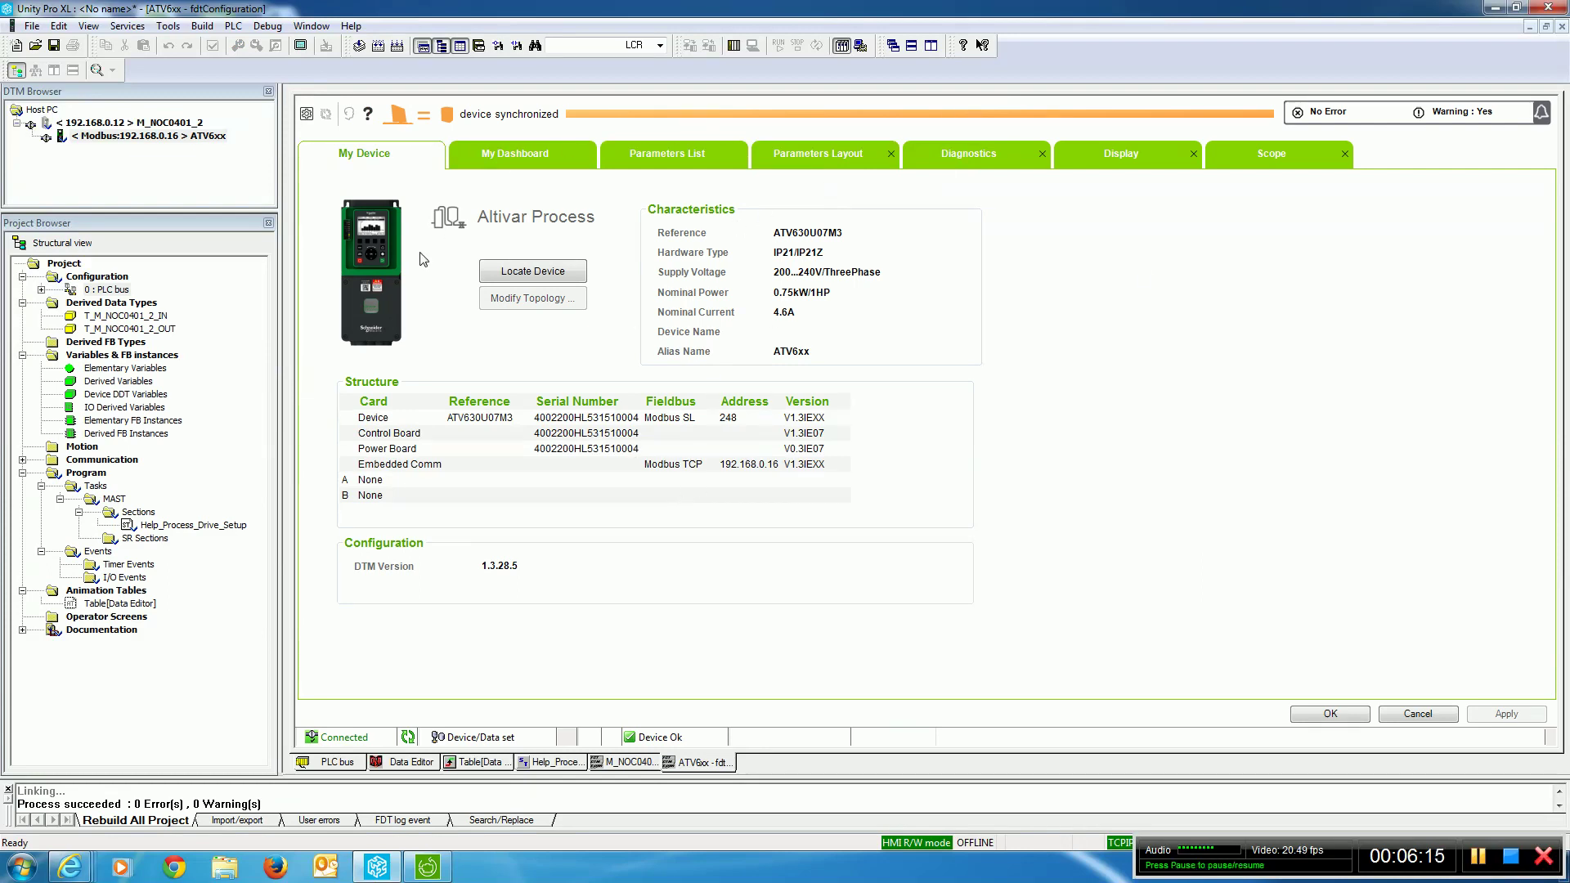
pyautogui.click(669, 155)
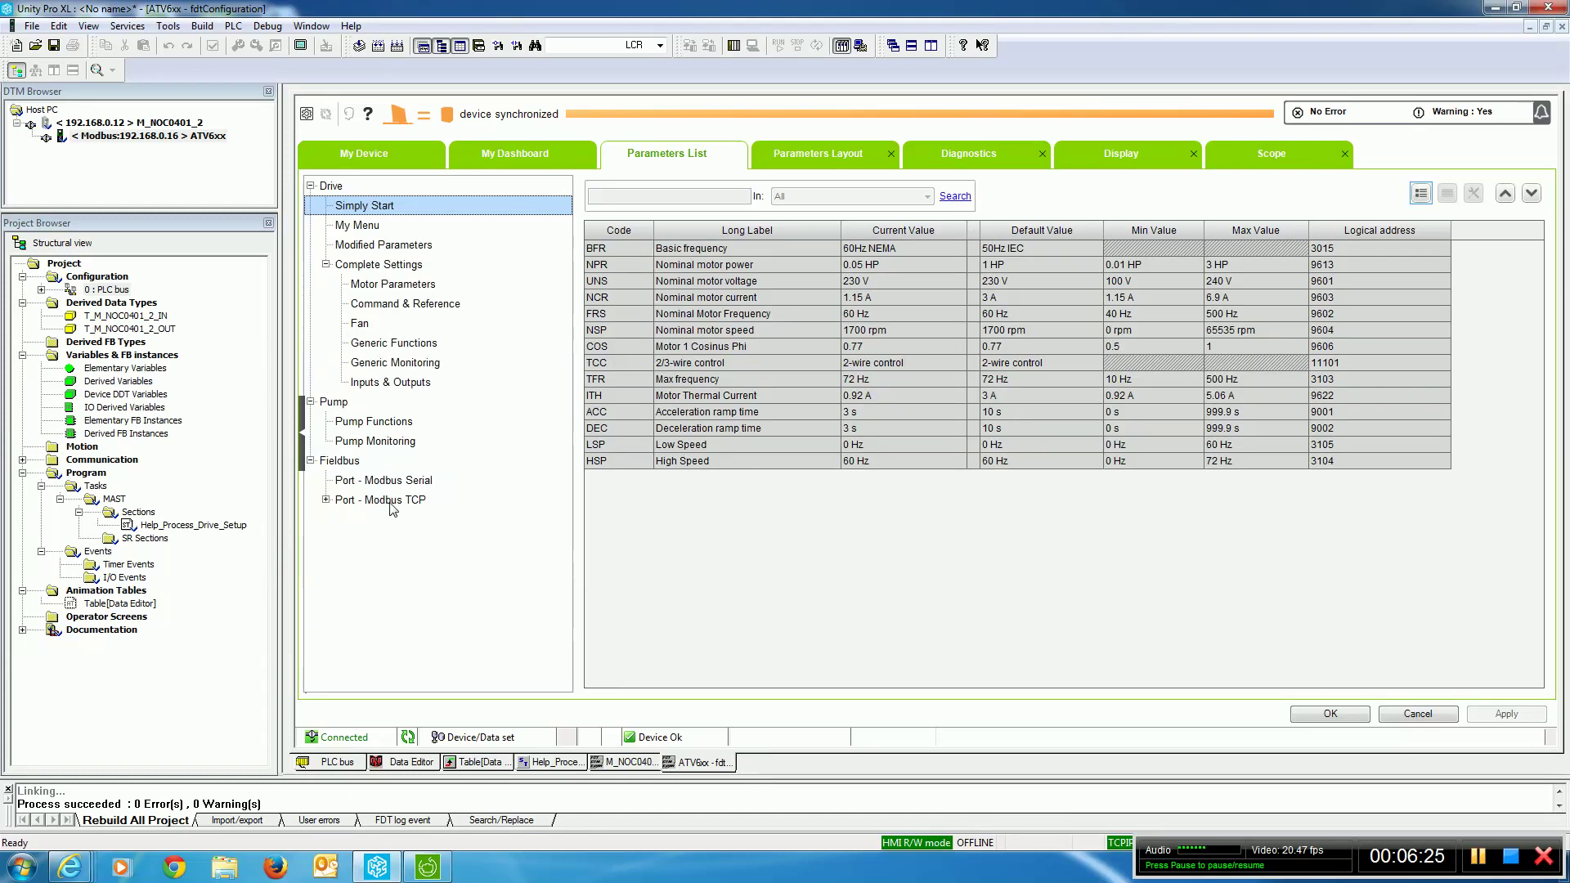
pyautogui.click(349, 502)
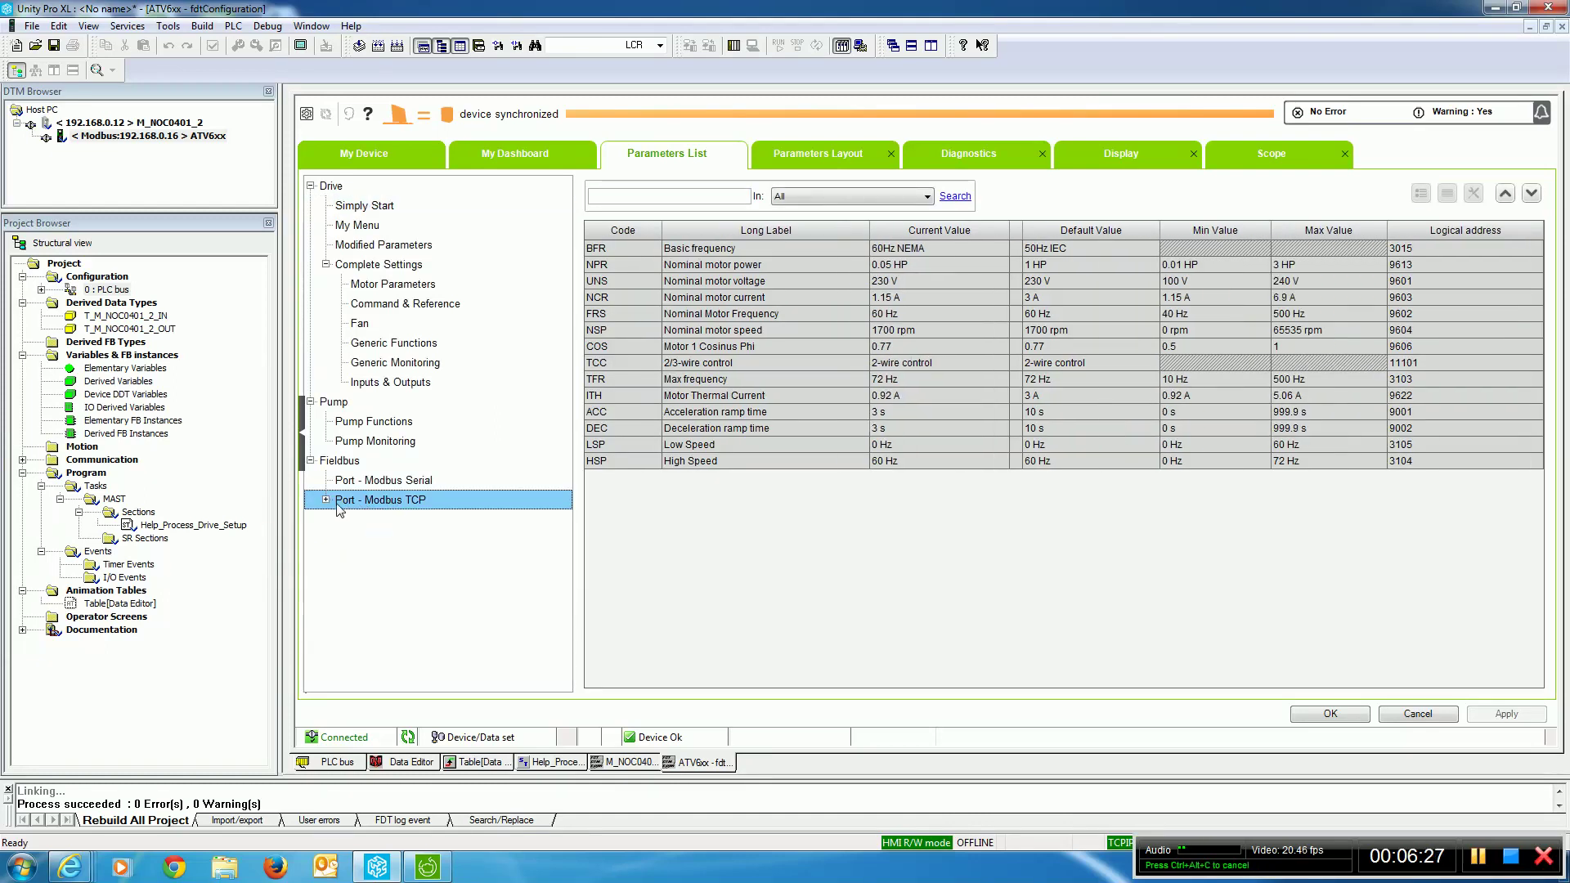
pyautogui.click(326, 500)
pyautogui.click(406, 520)
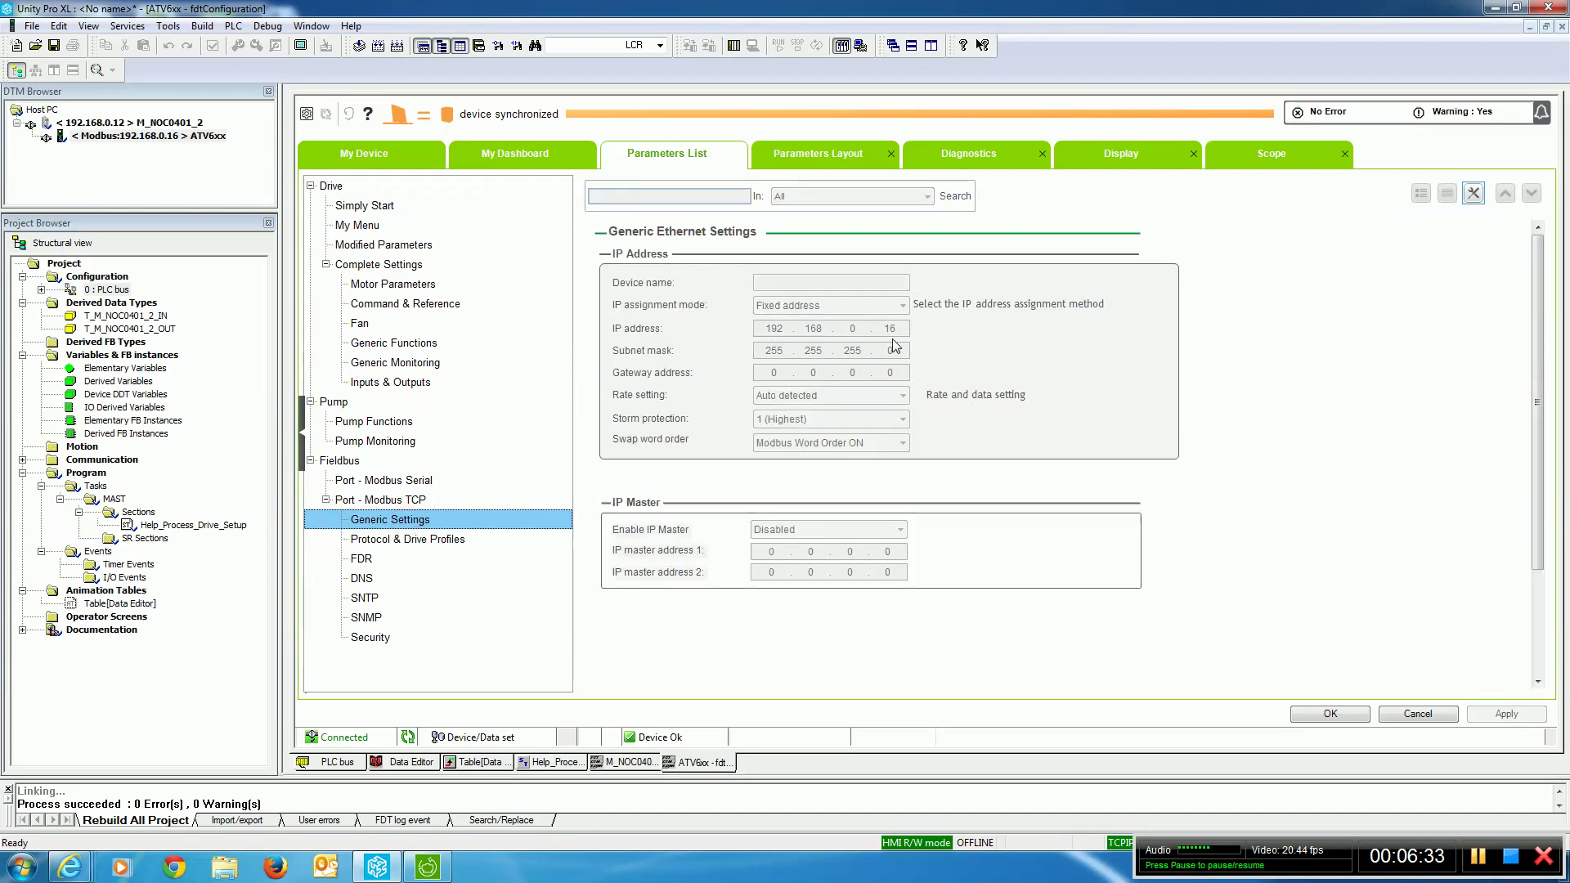
pyautogui.click(403, 539)
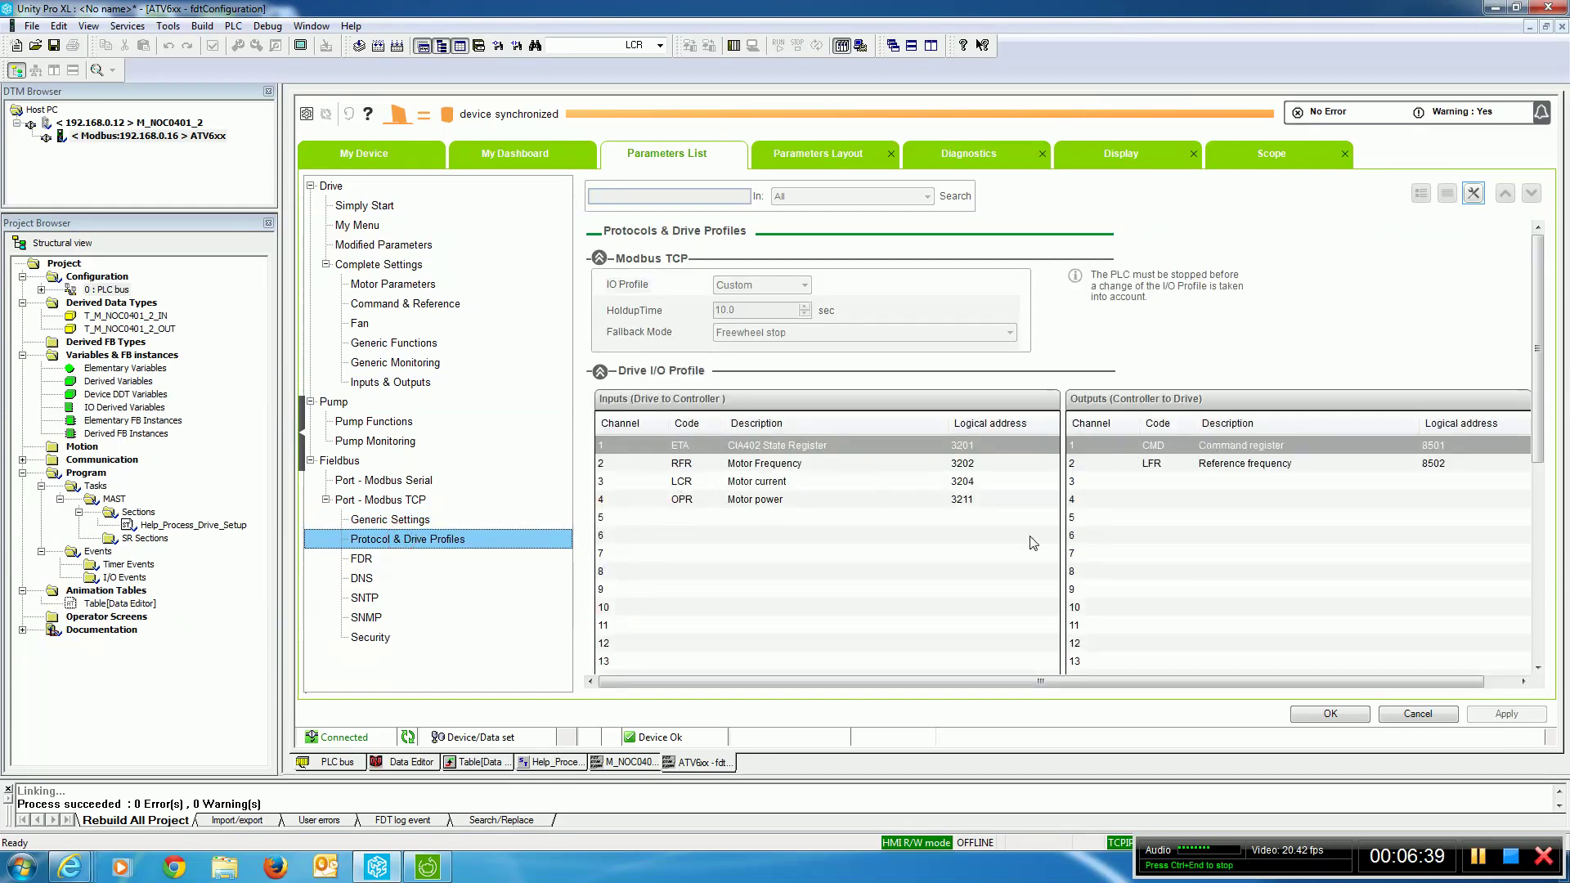
# Step: Accept the drive configuration and close the DTM, NOC module and PLC bus windows
pyautogui.click(1330, 713)
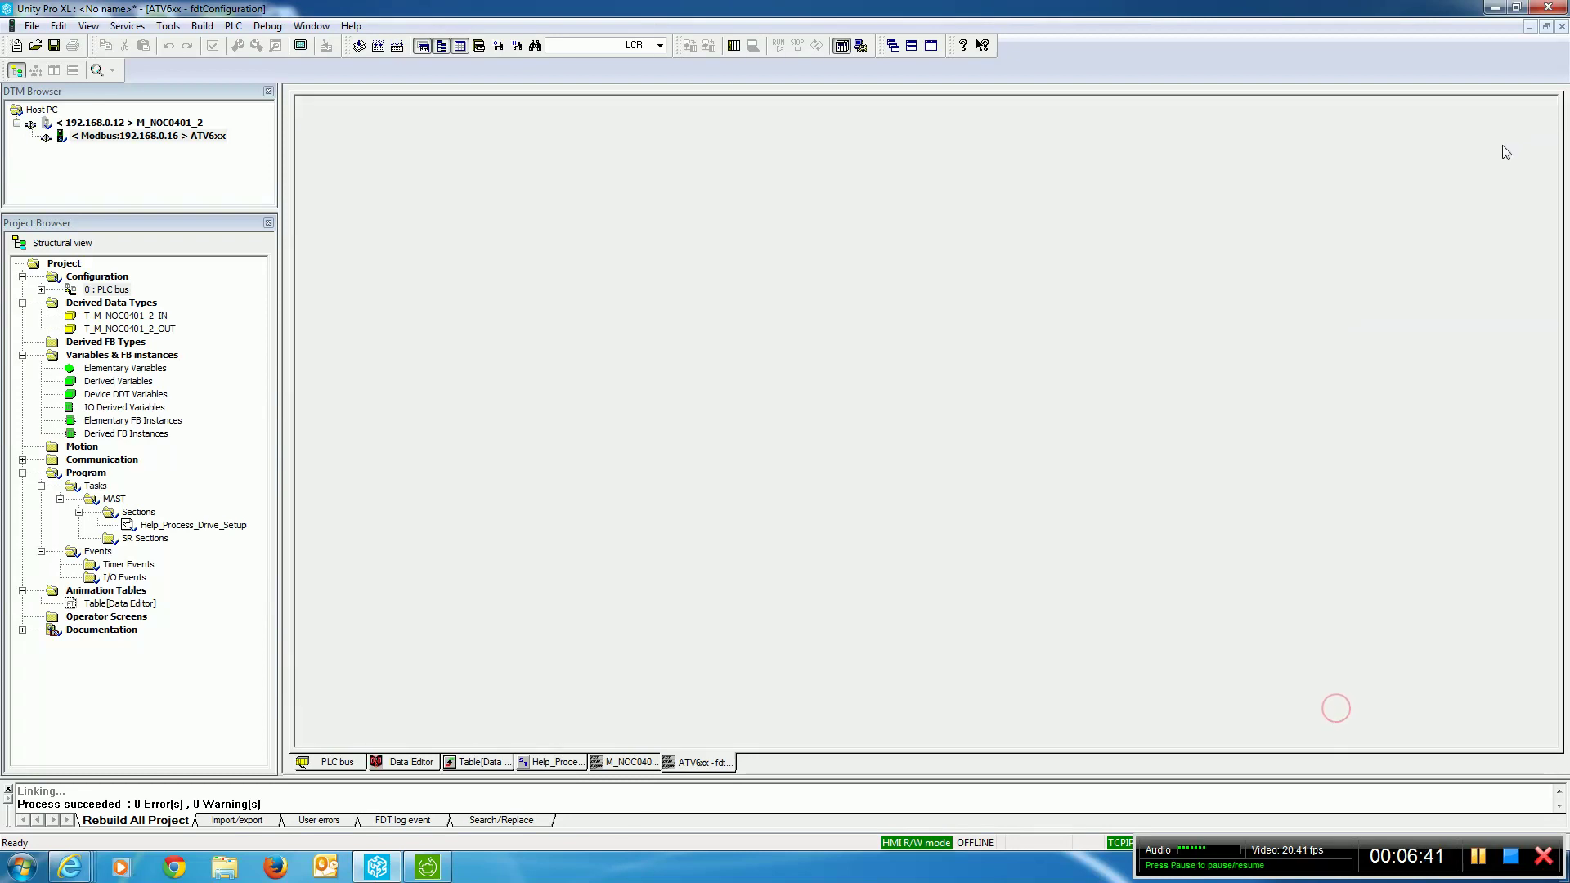
pyautogui.click(1562, 26)
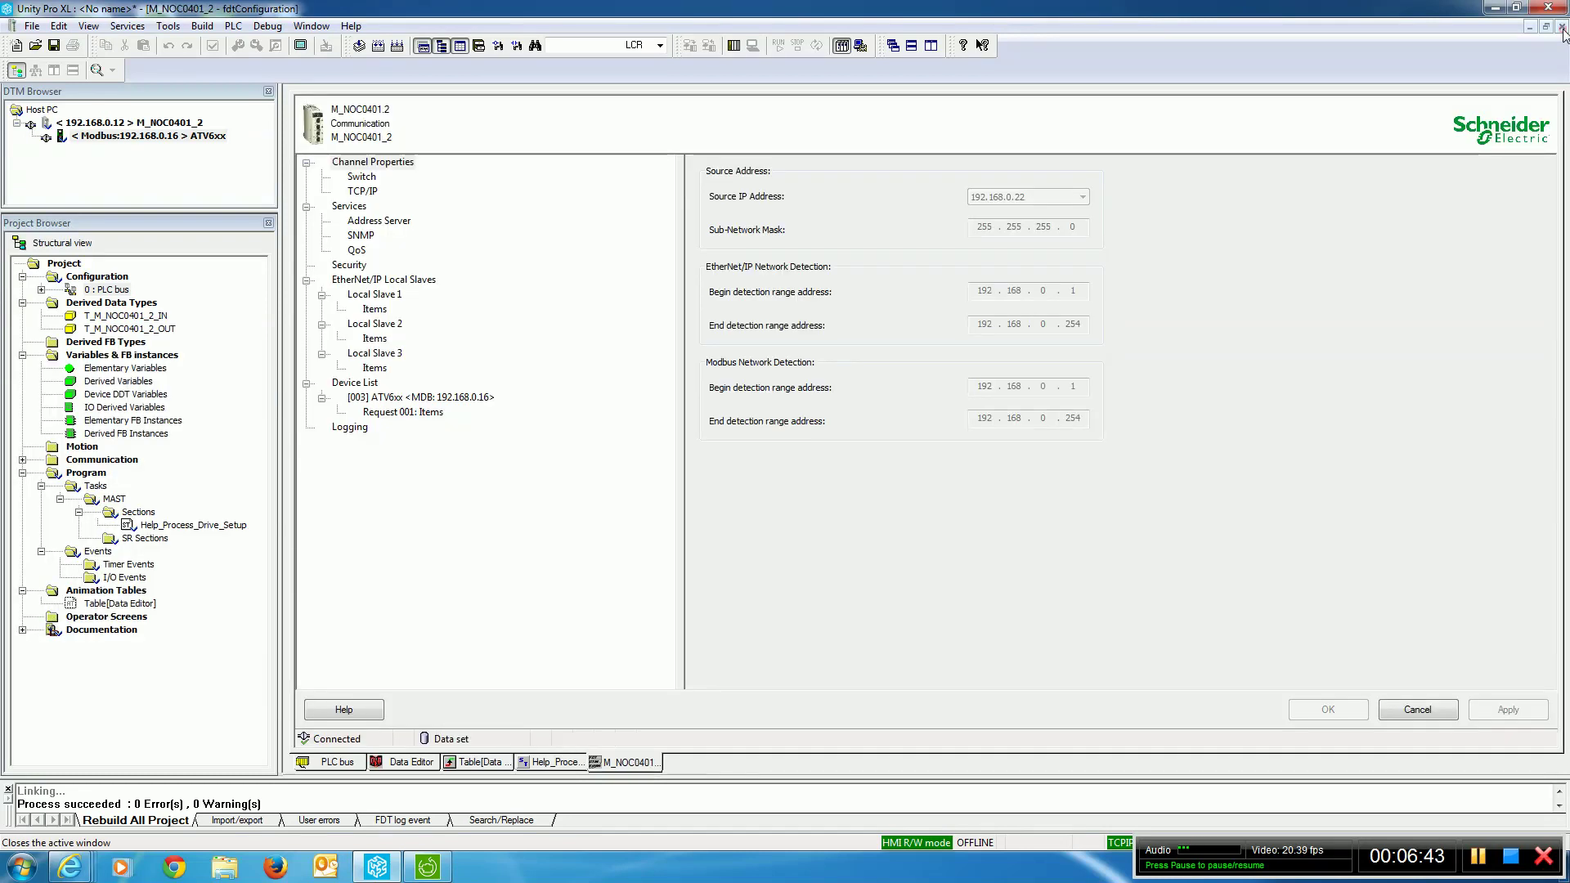
pyautogui.click(1561, 27)
pyautogui.click(1562, 27)
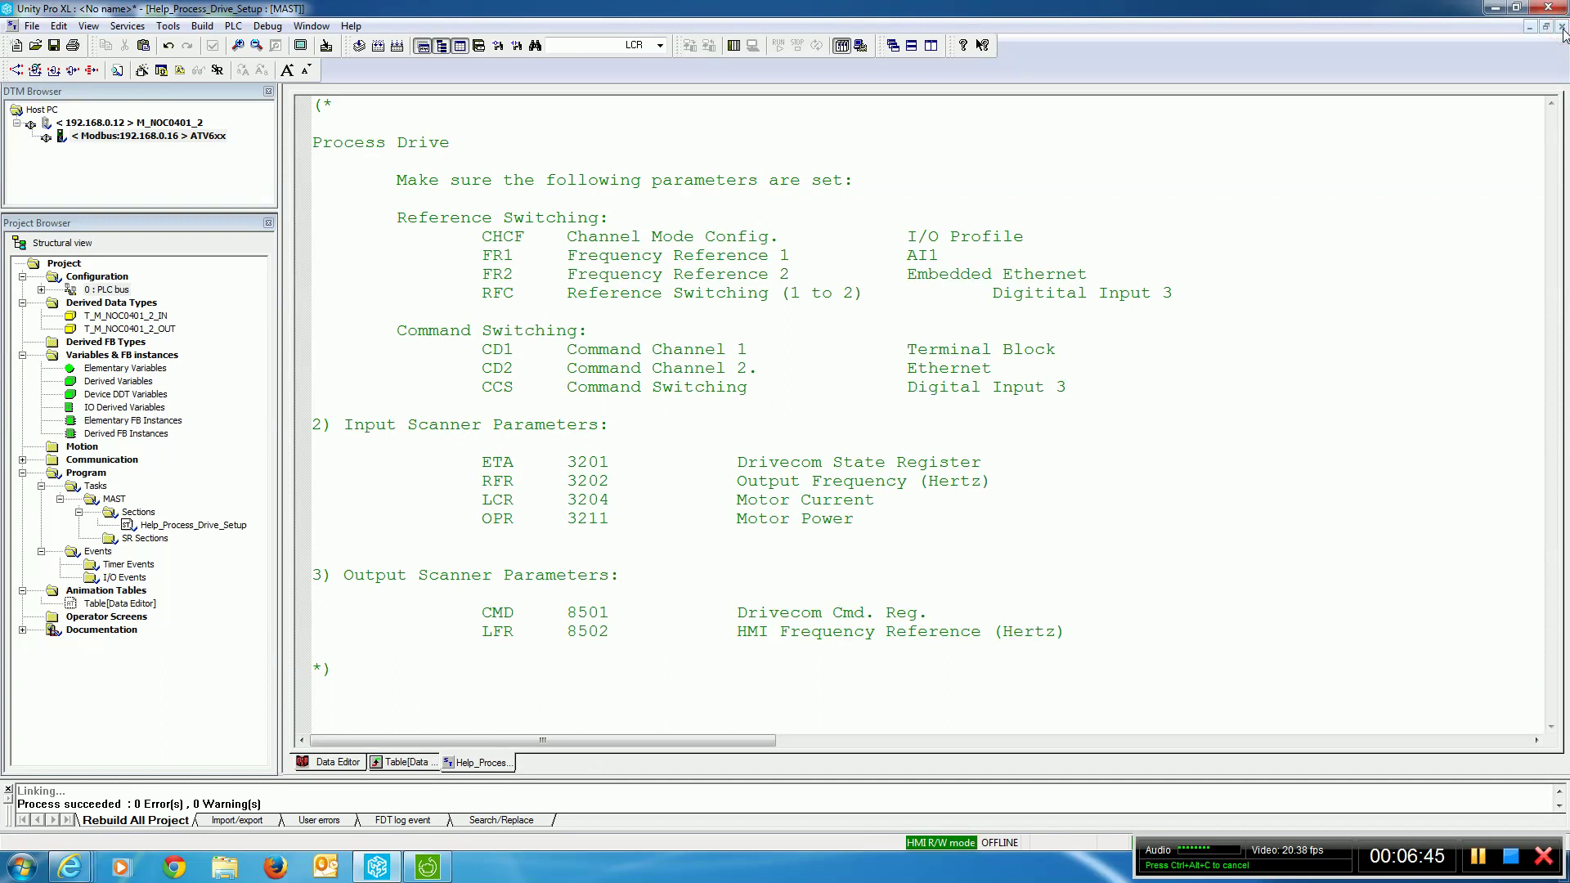
# Step: Rebuild the entire project, confirming both rebuild prompts
pyautogui.click(200, 29)
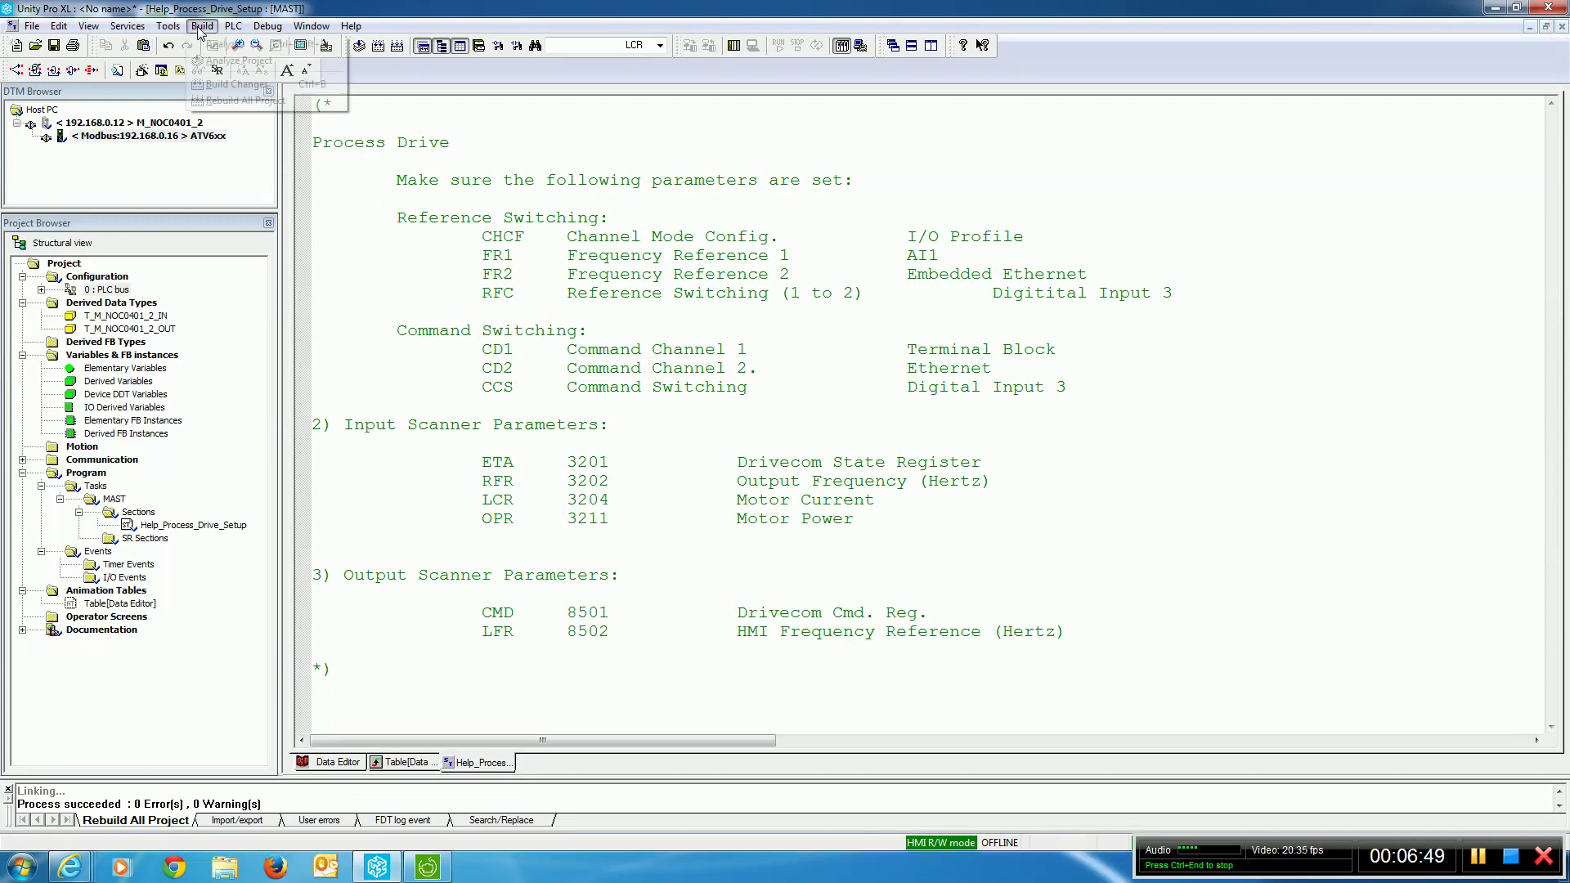
pyautogui.click(227, 103)
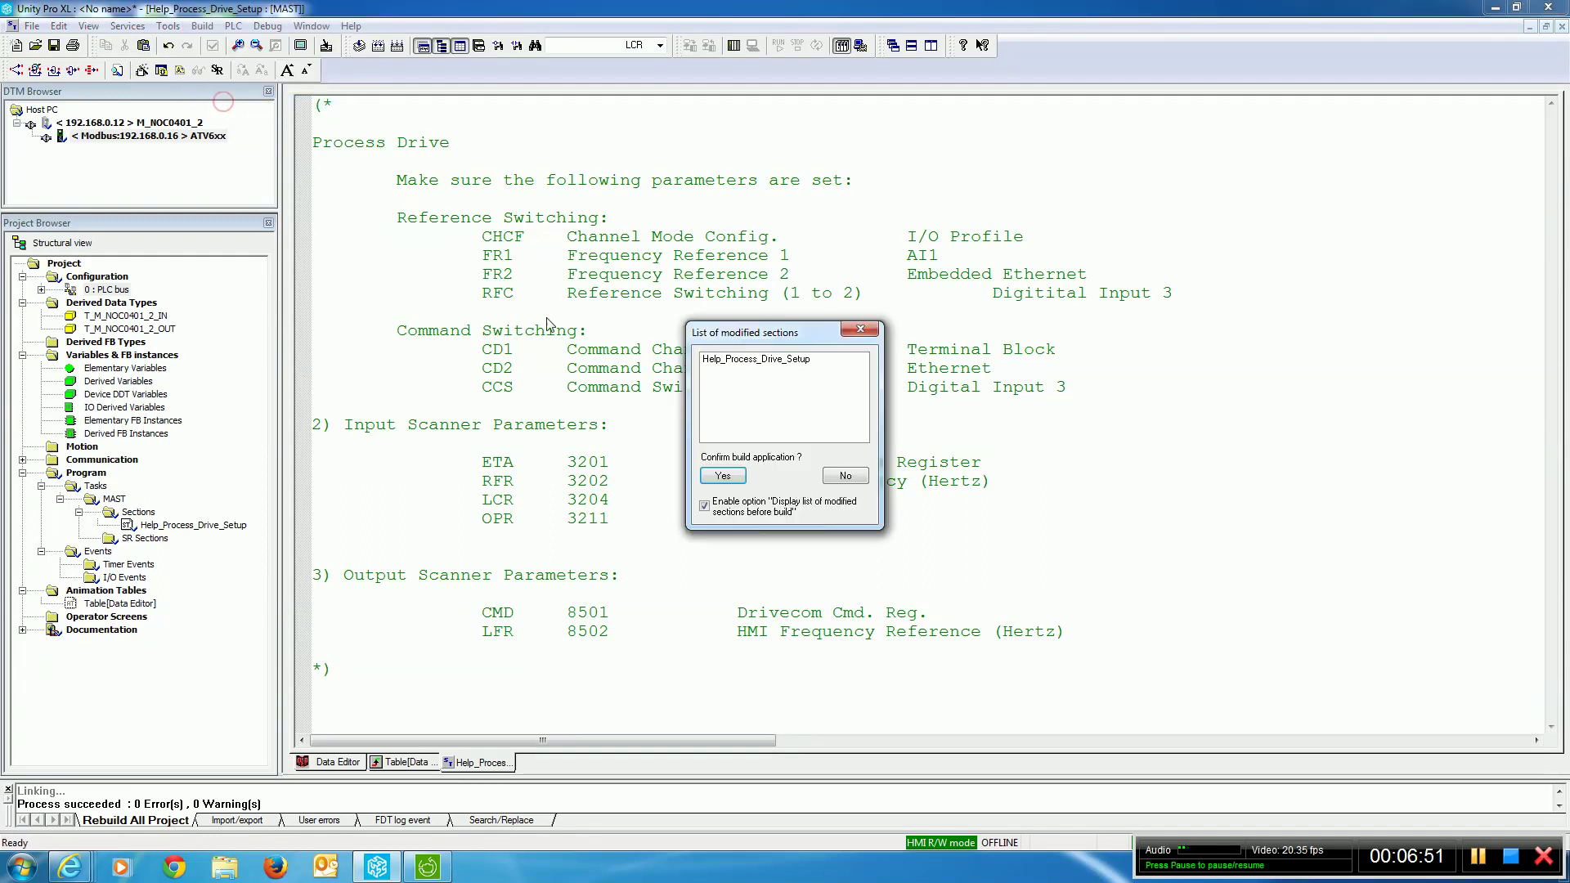
pyautogui.click(730, 481)
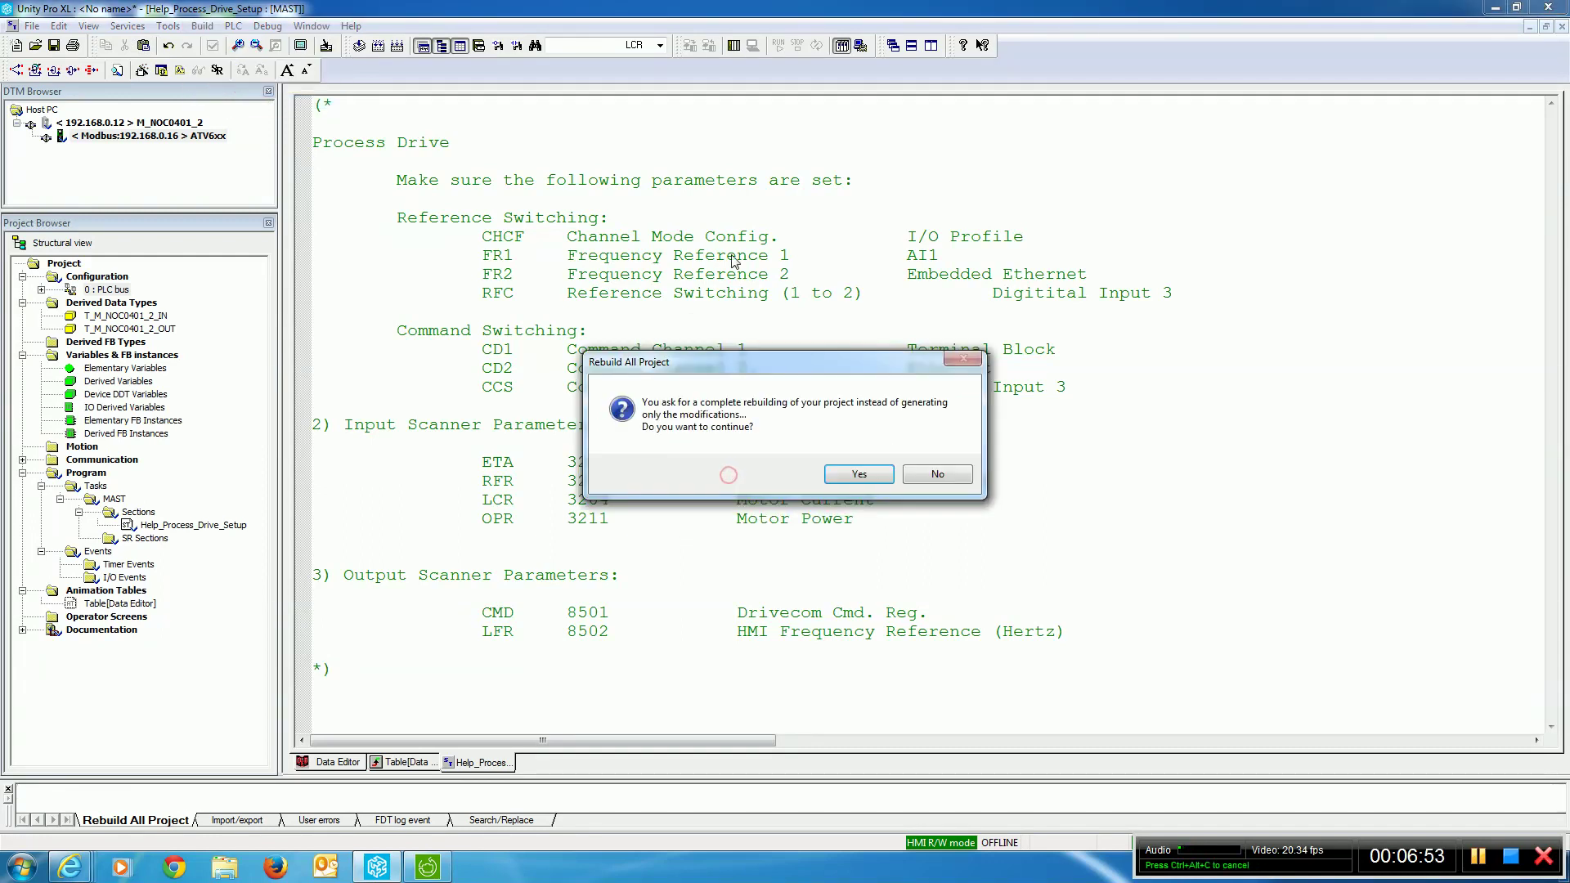
pyautogui.click(859, 478)
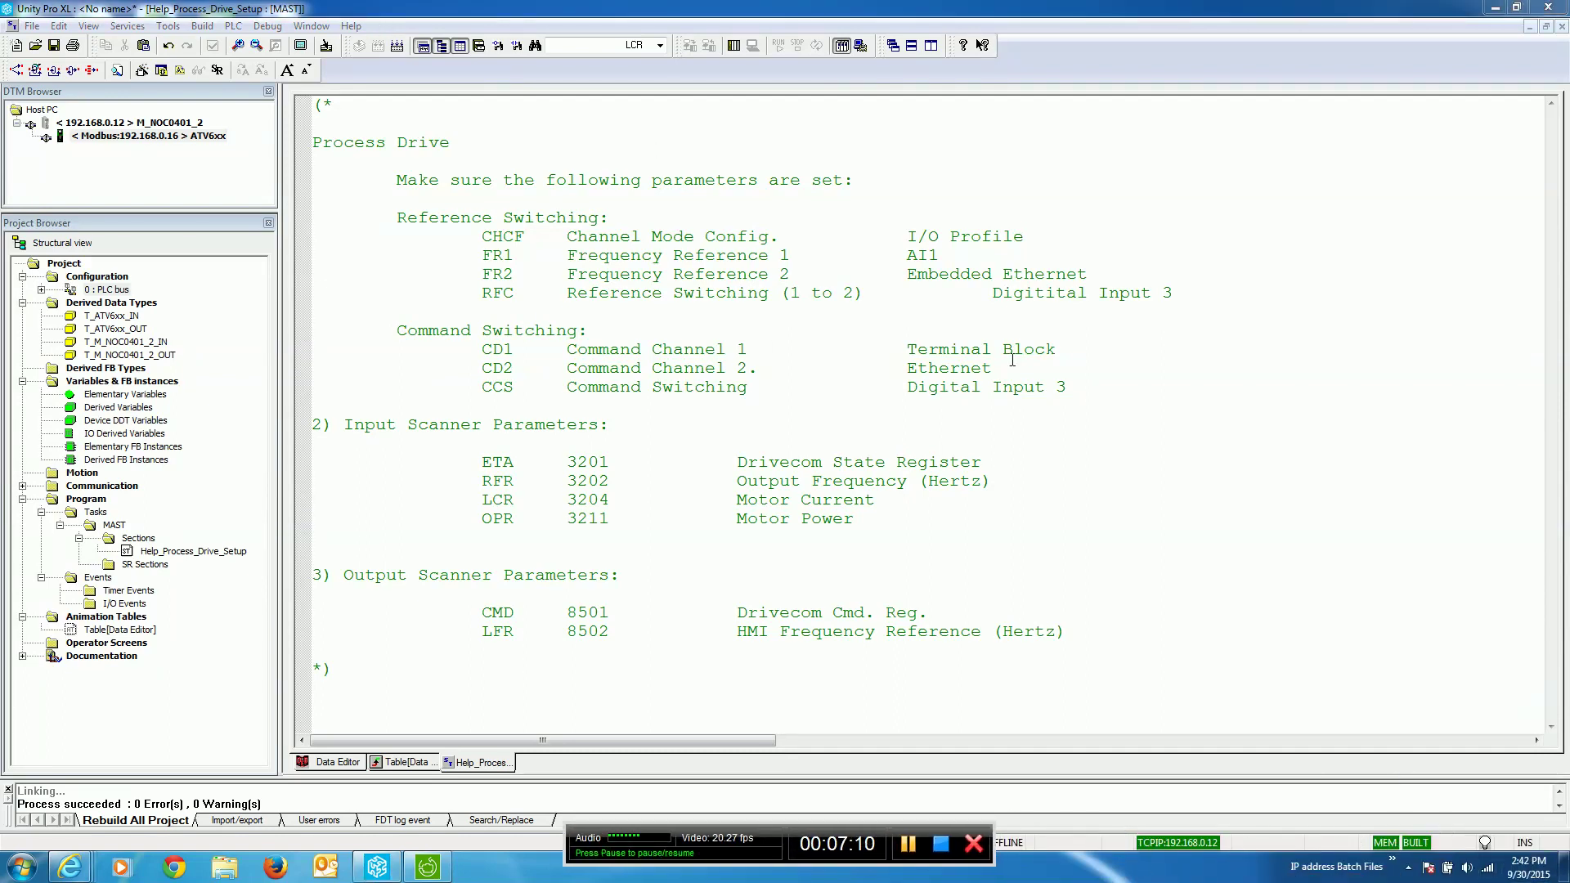
# Step: Connect to the PLC and download the project with PLC Run after Transfer, disconnecting the NOC DTM
pyautogui.click(234, 26)
pyautogui.click(248, 42)
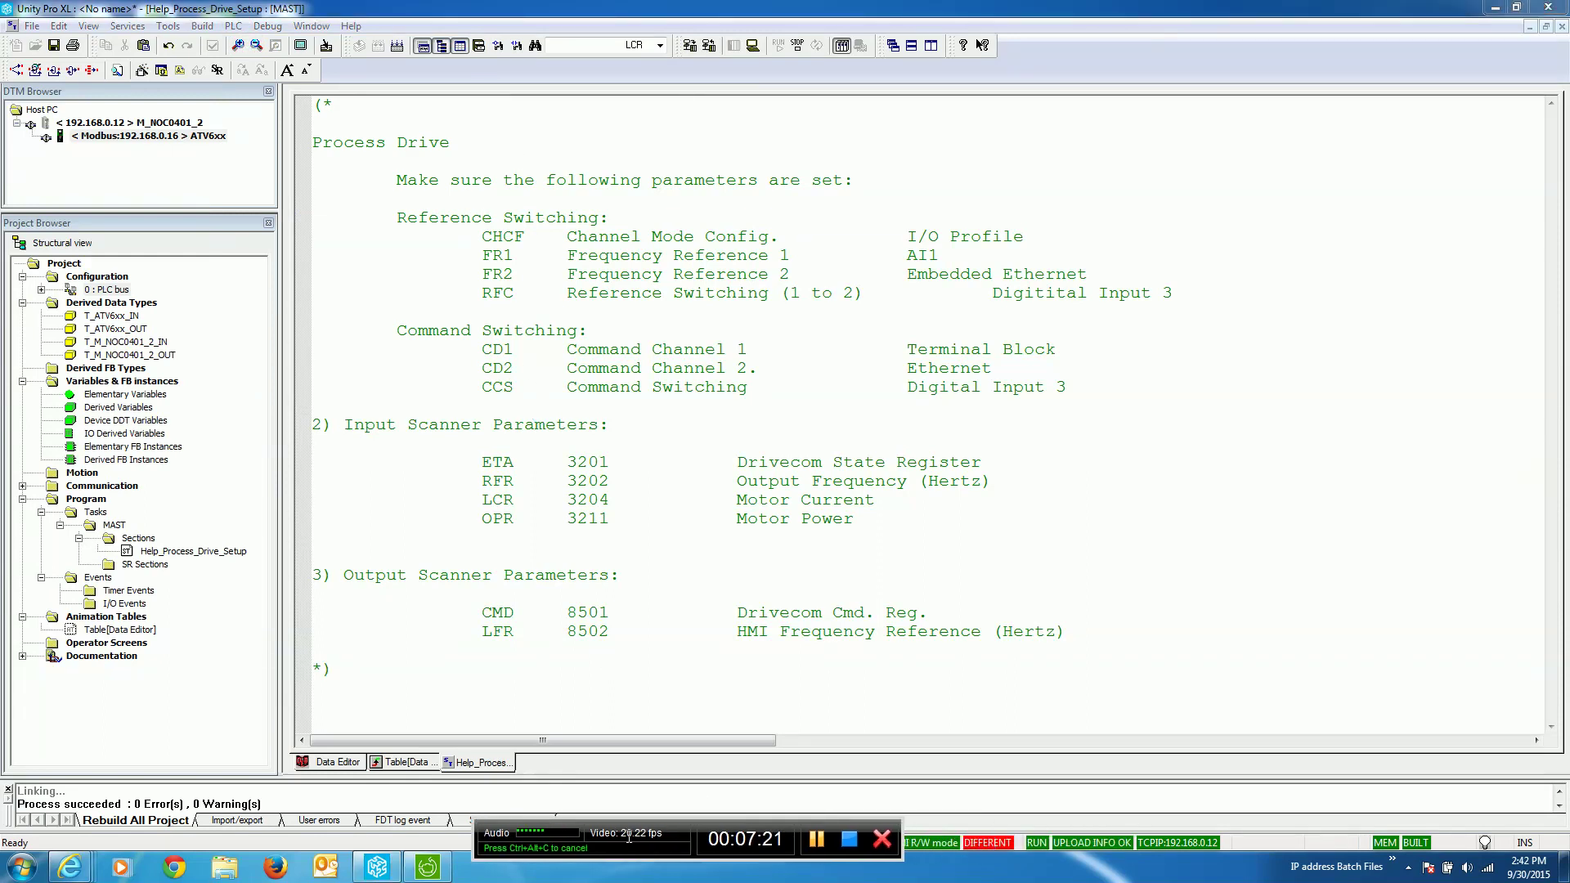
pyautogui.click(234, 26)
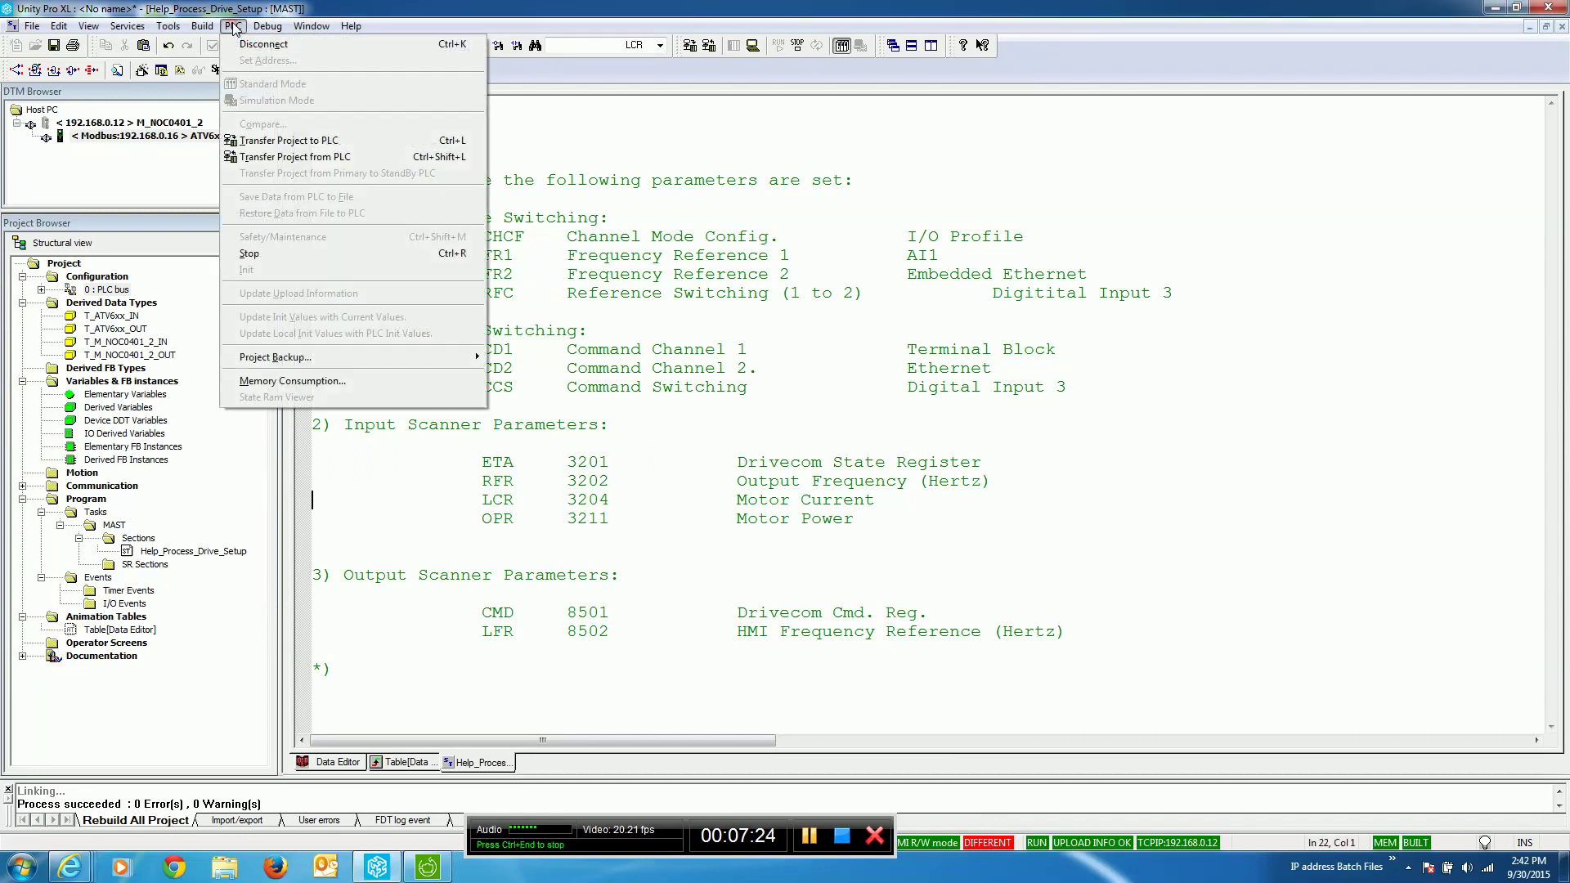
pyautogui.click(283, 140)
pyautogui.click(557, 475)
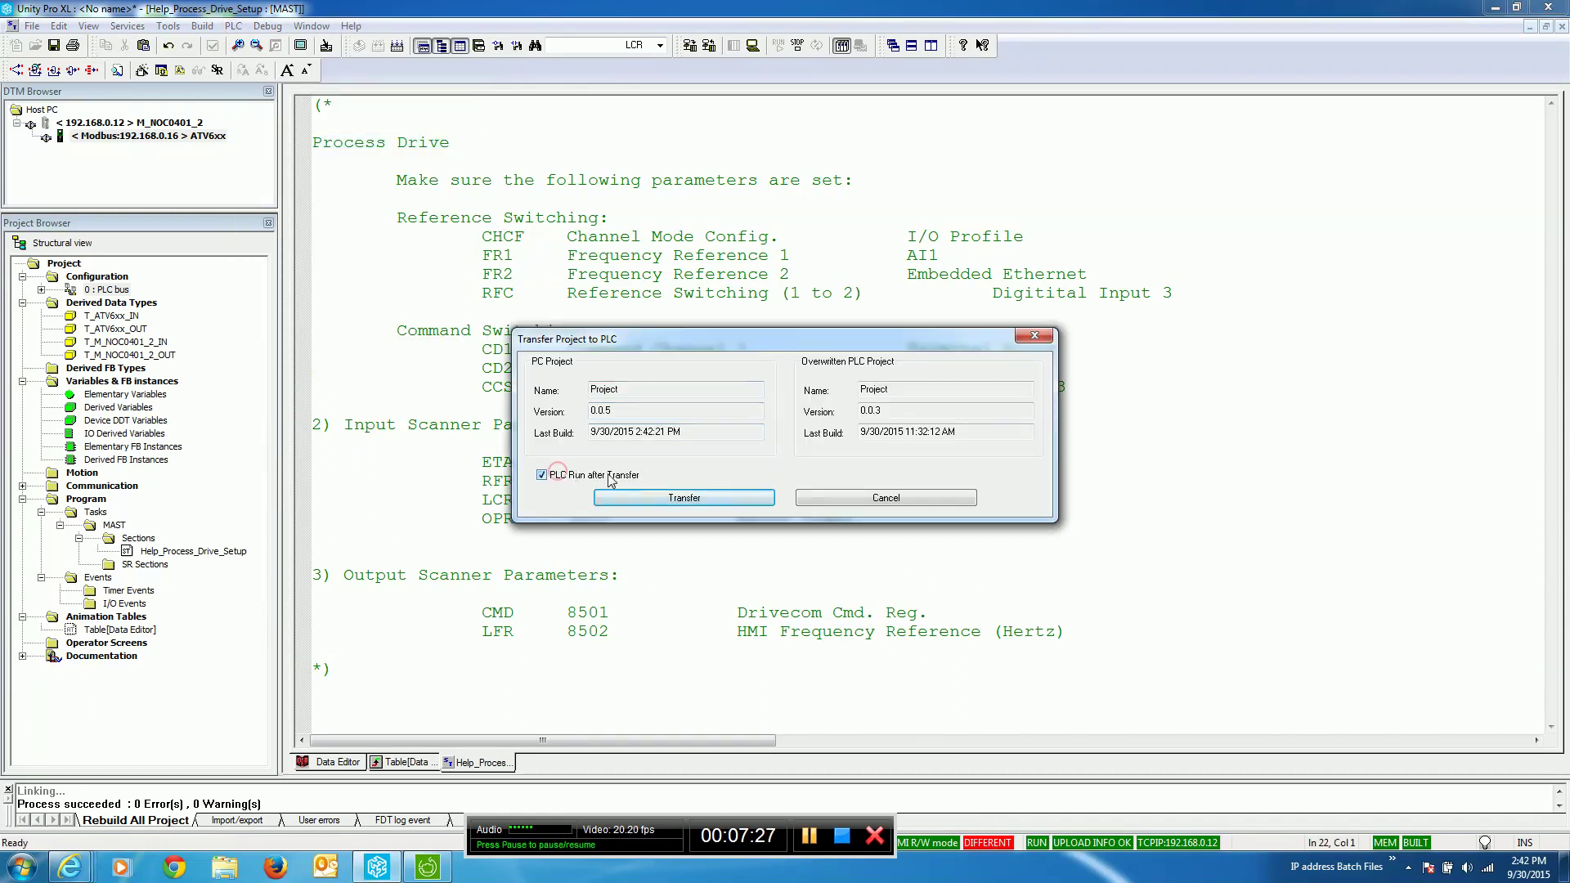
pyautogui.click(670, 498)
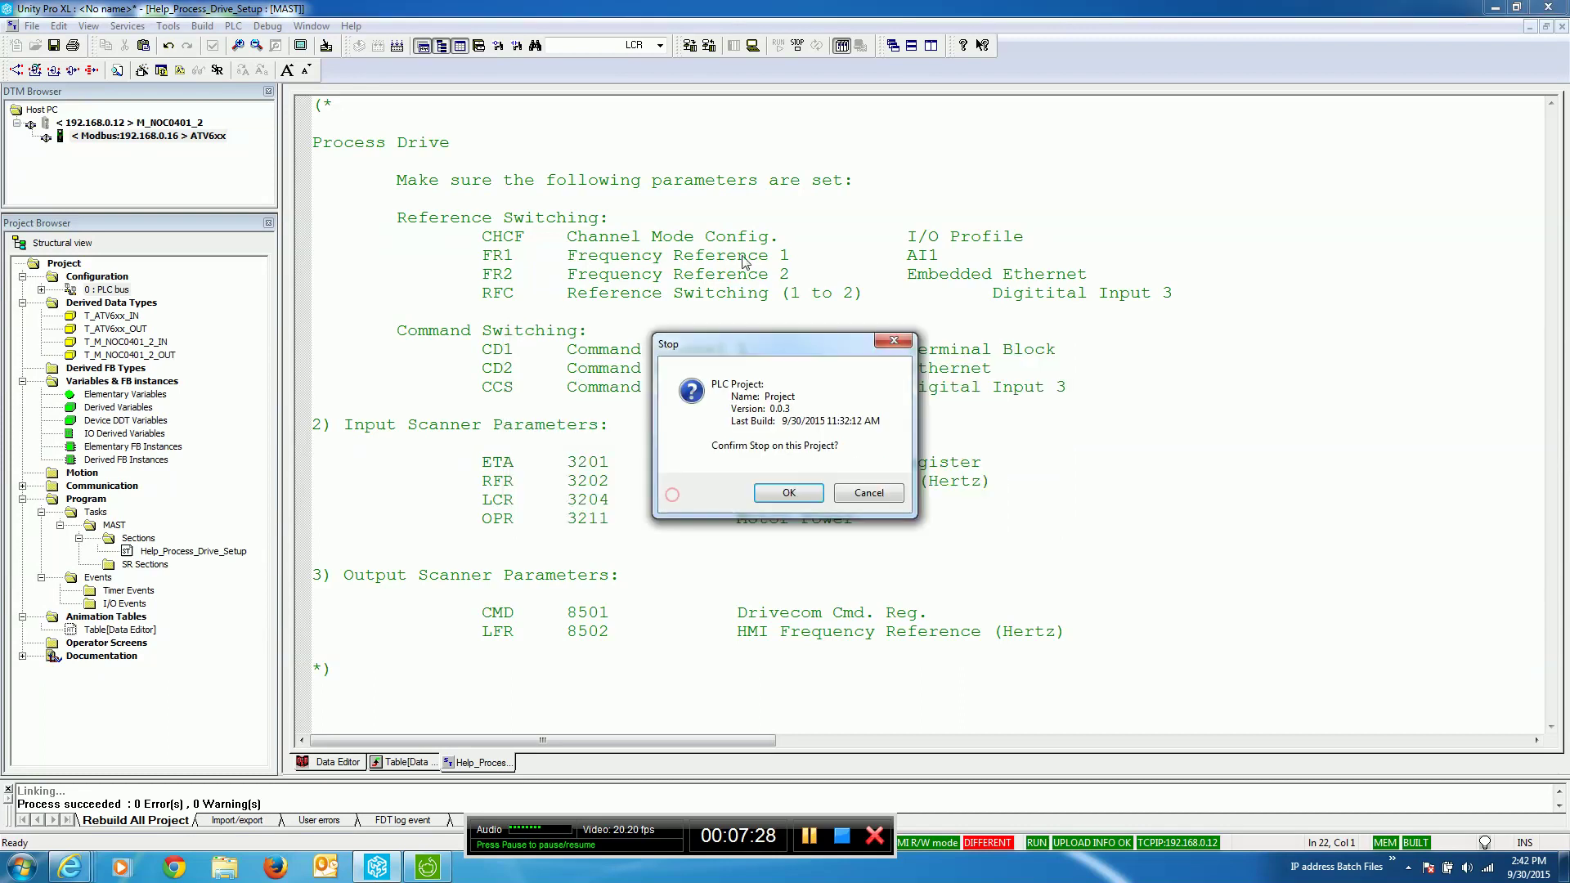
pyautogui.click(797, 500)
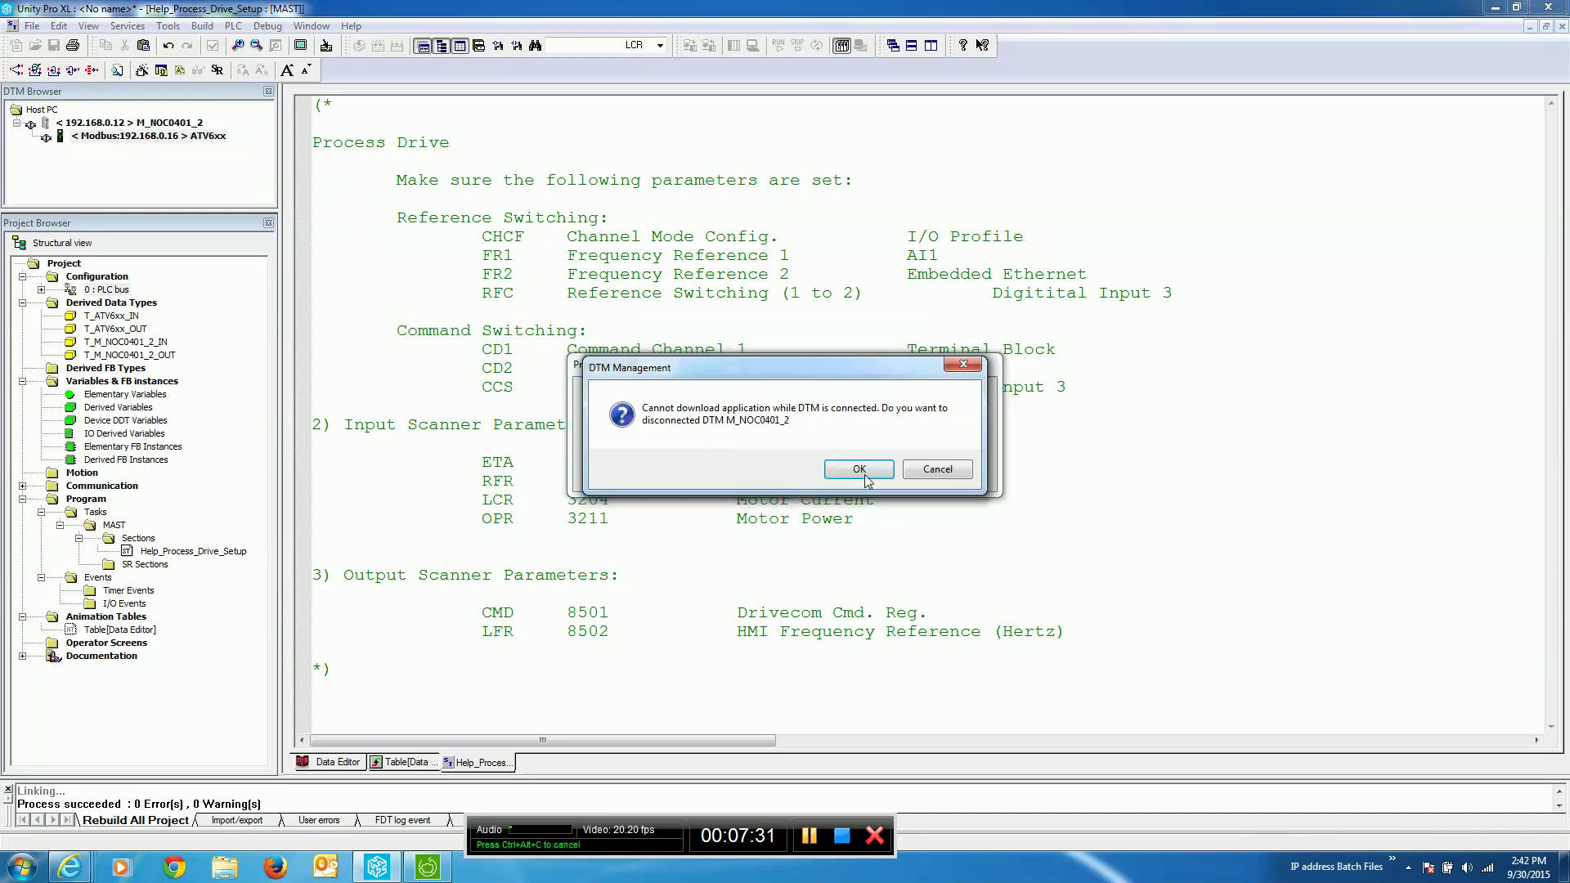
pyautogui.click(859, 469)
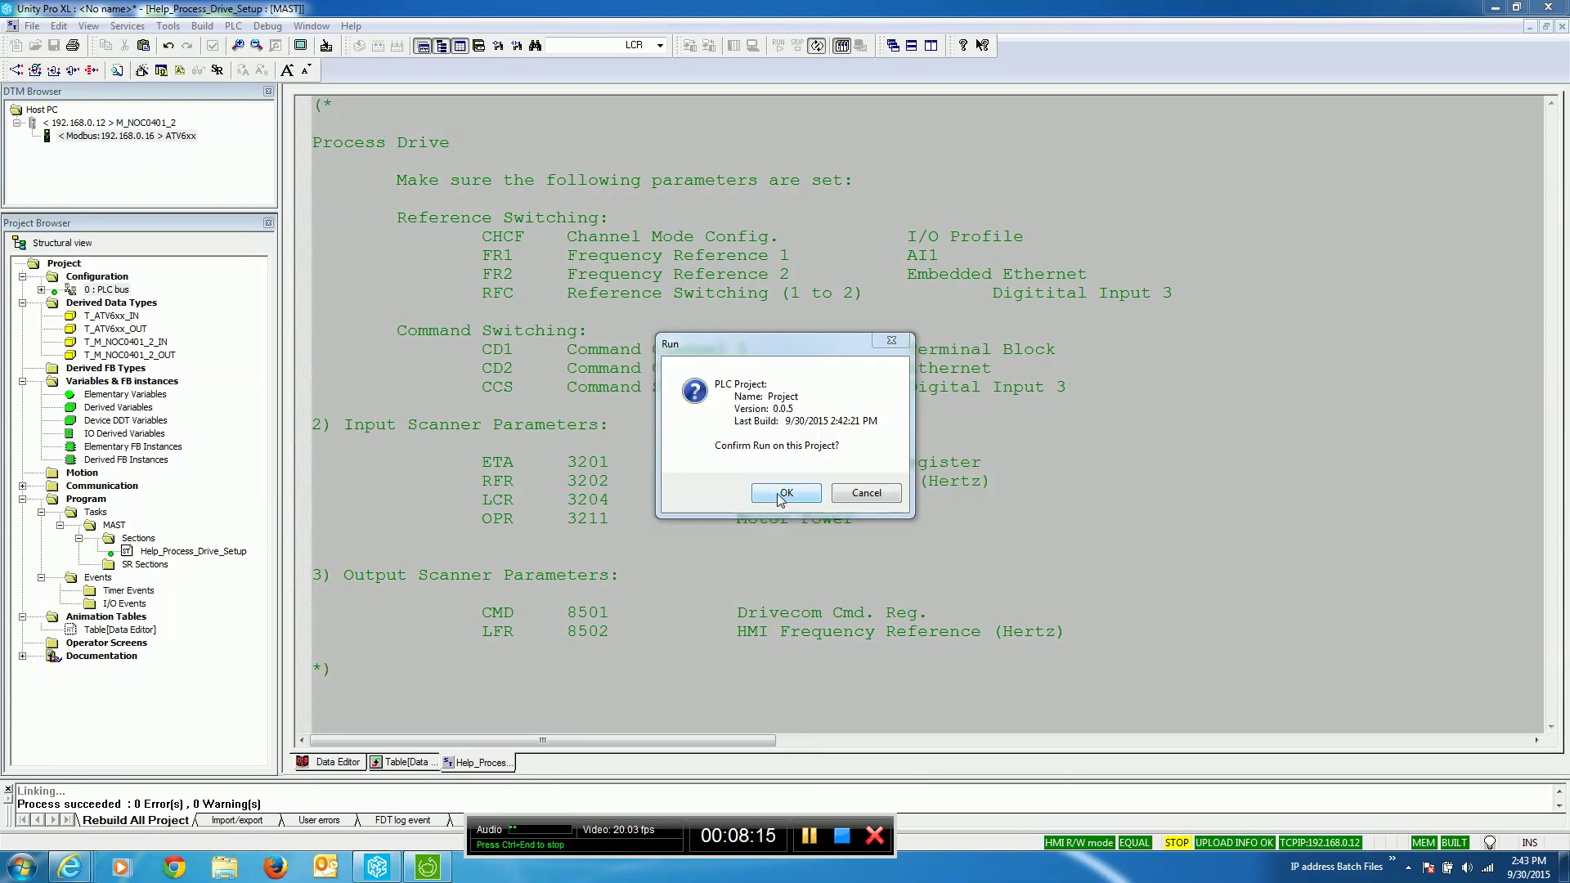
pyautogui.click(784, 493)
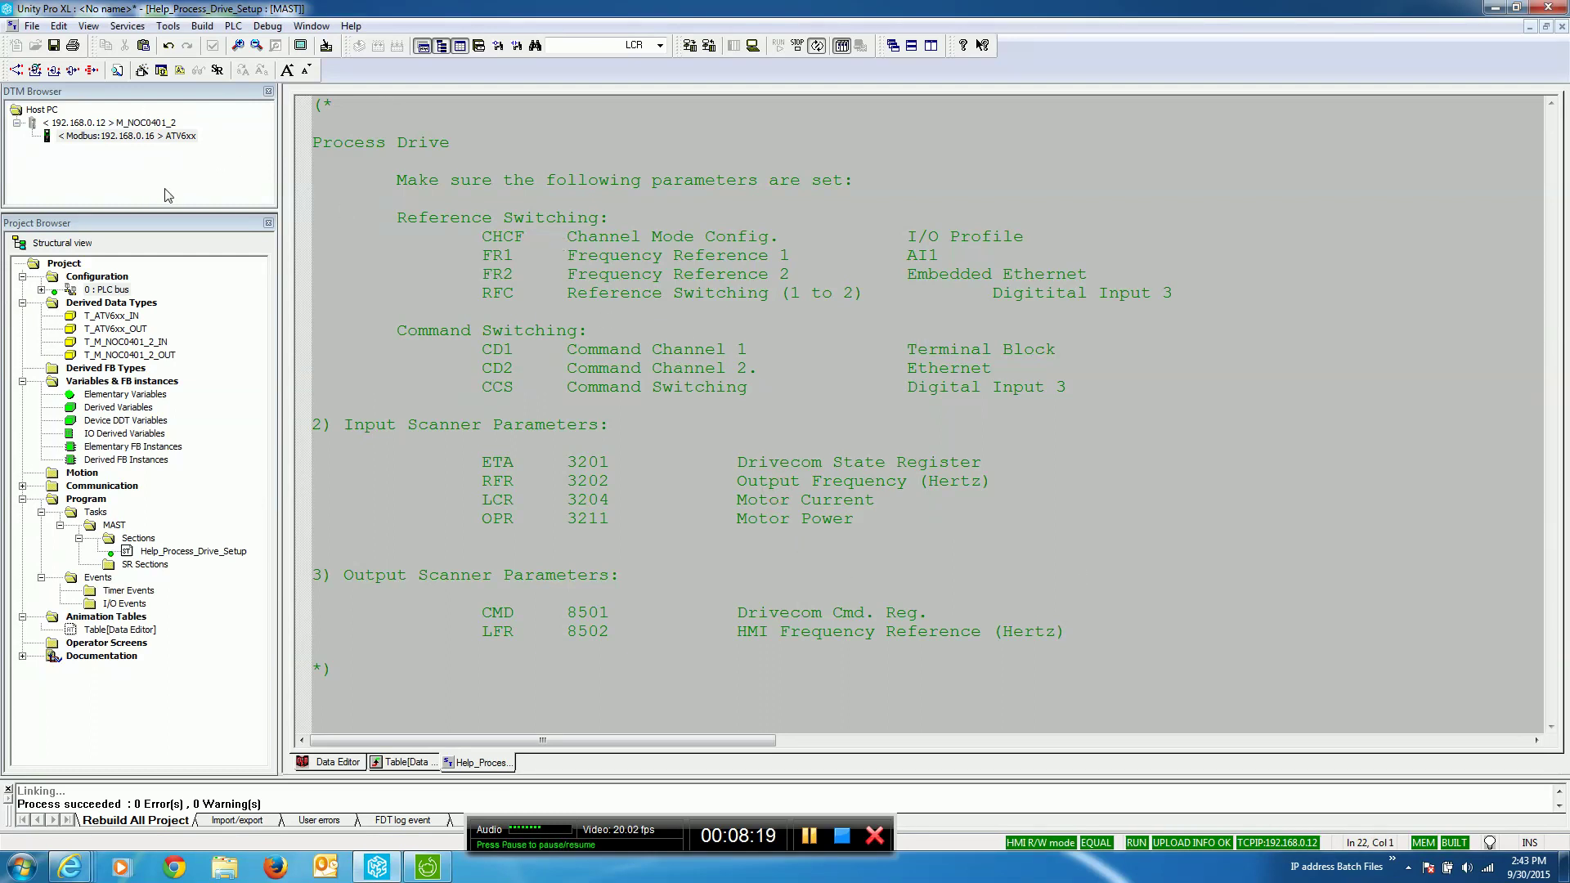
# Step: Create an animation table from the M_NOC0401_2_IN, M_NOC0401_2_OUT, ATV6xx_IN and ATV6xx_OUT variables
pyautogui.doubleClick(114, 329)
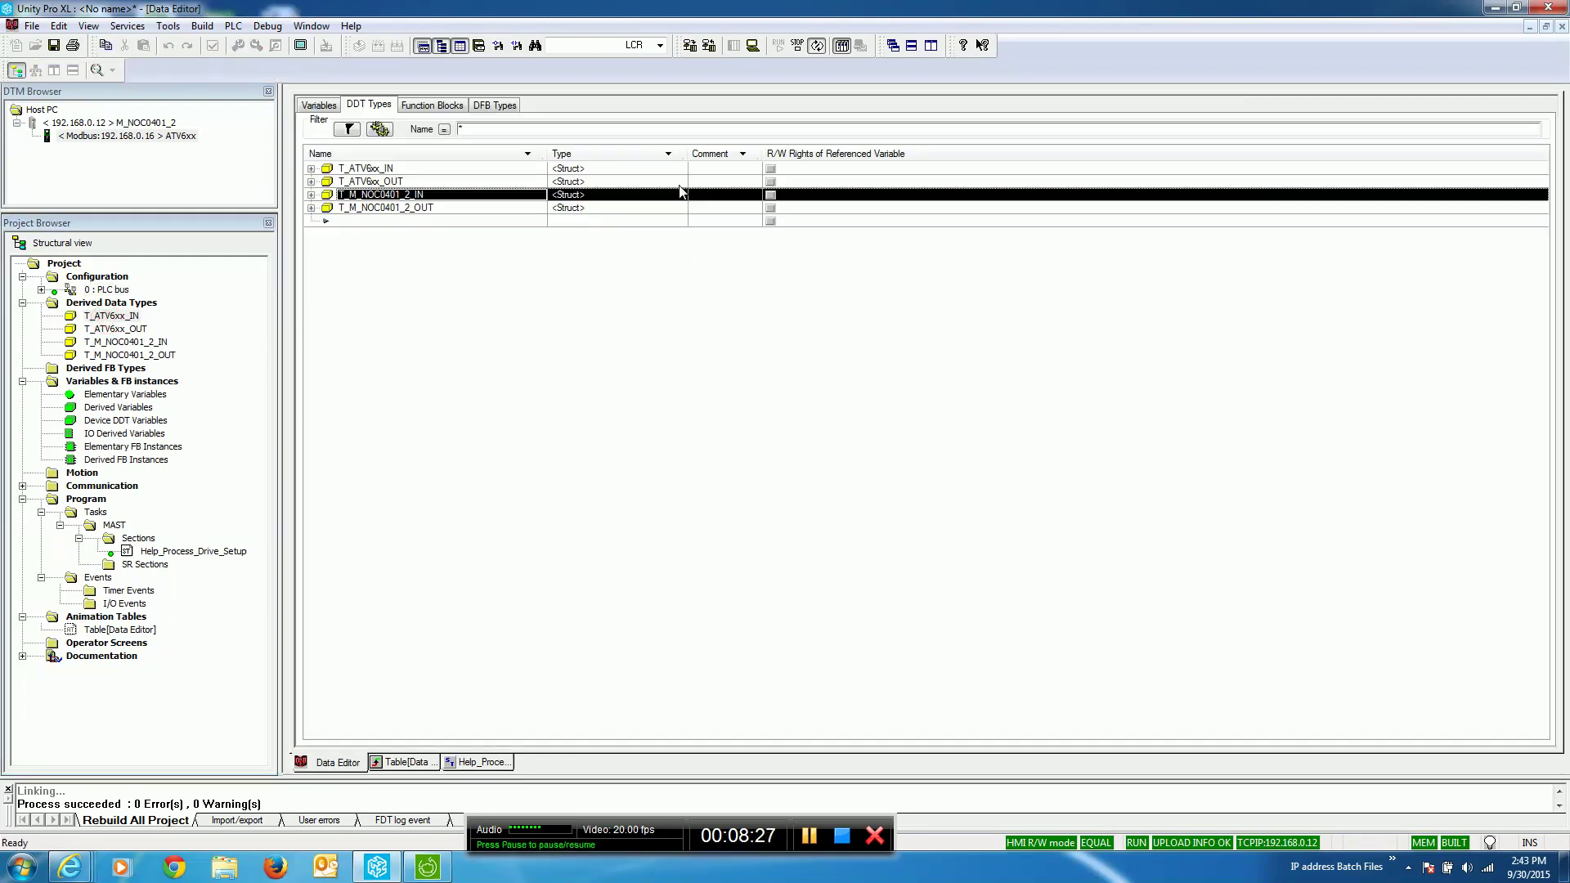
pyautogui.click(308, 107)
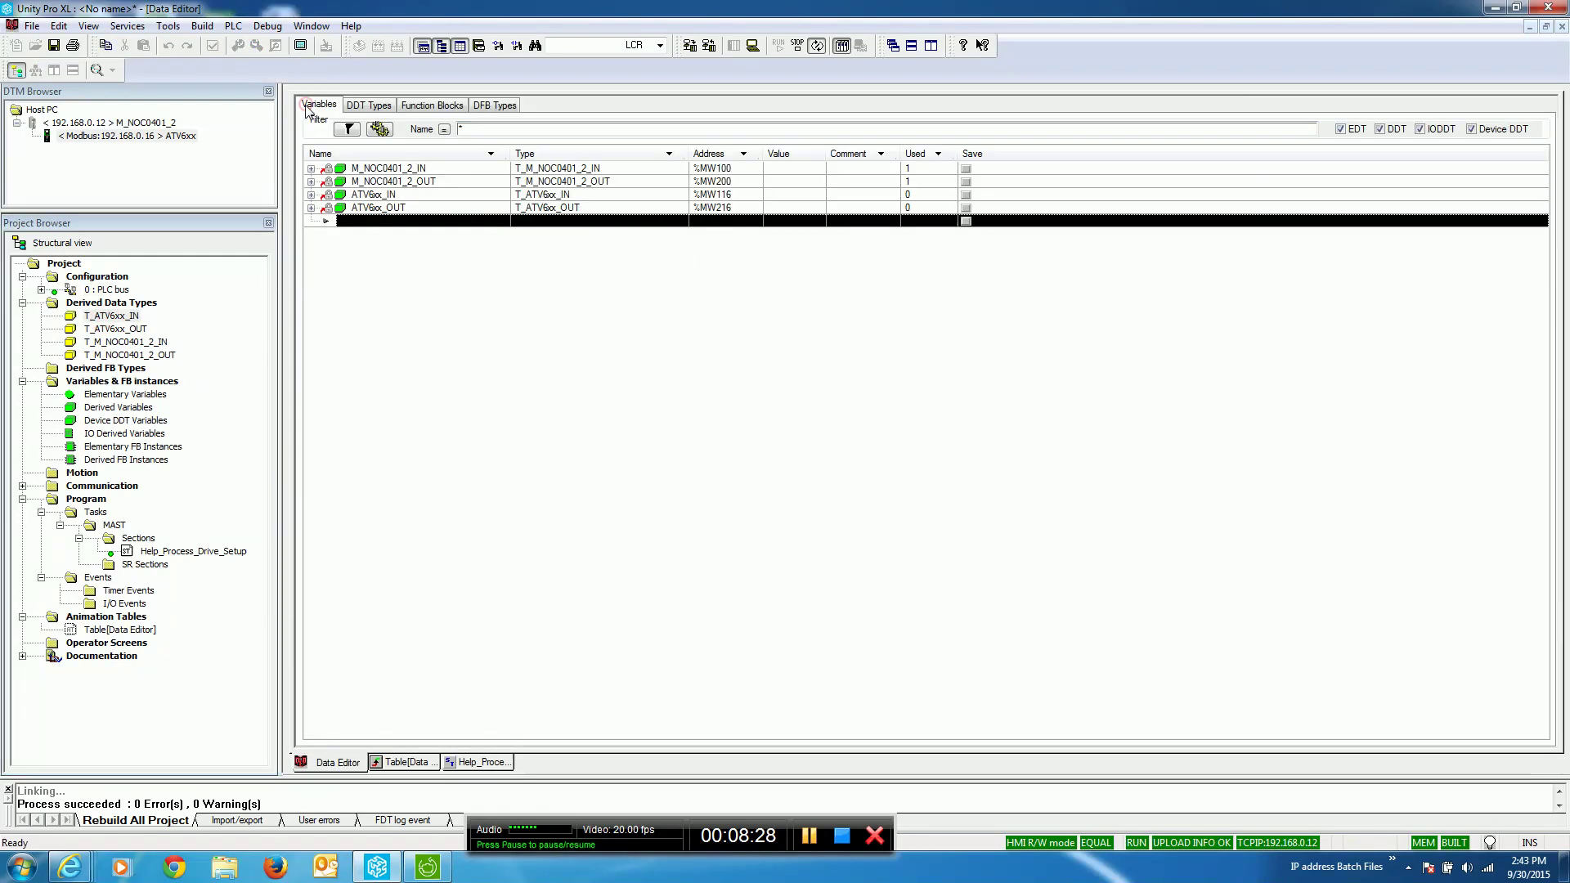
pyautogui.click(427, 170)
pyautogui.keyDown('shift'); pyautogui.click(439, 210); pyautogui.keyUp('shift')
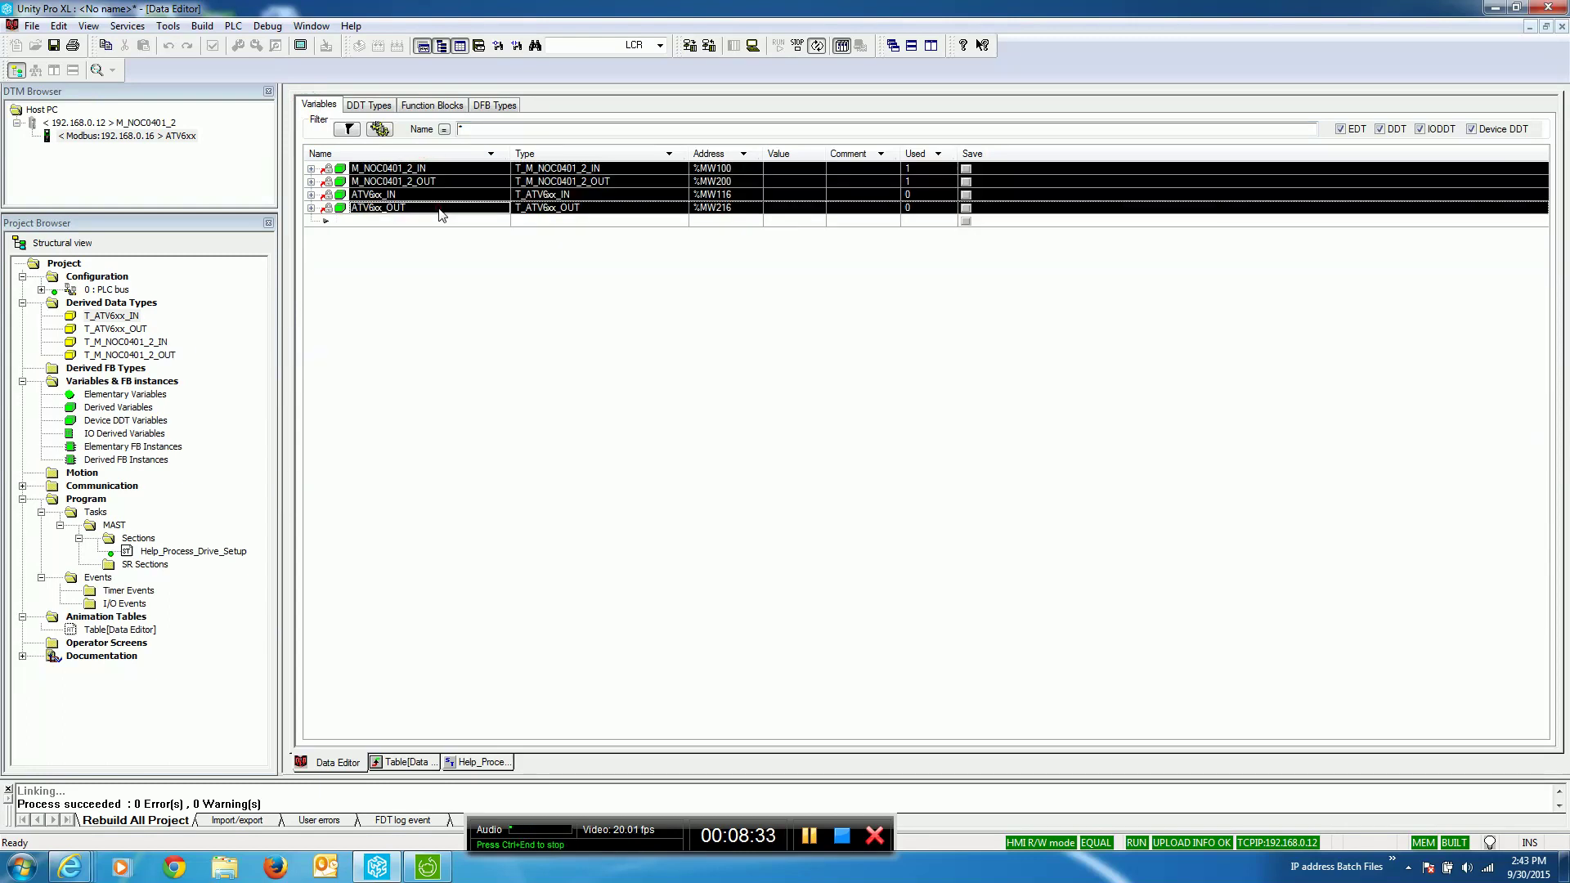
pyautogui.rightClick(441, 212)
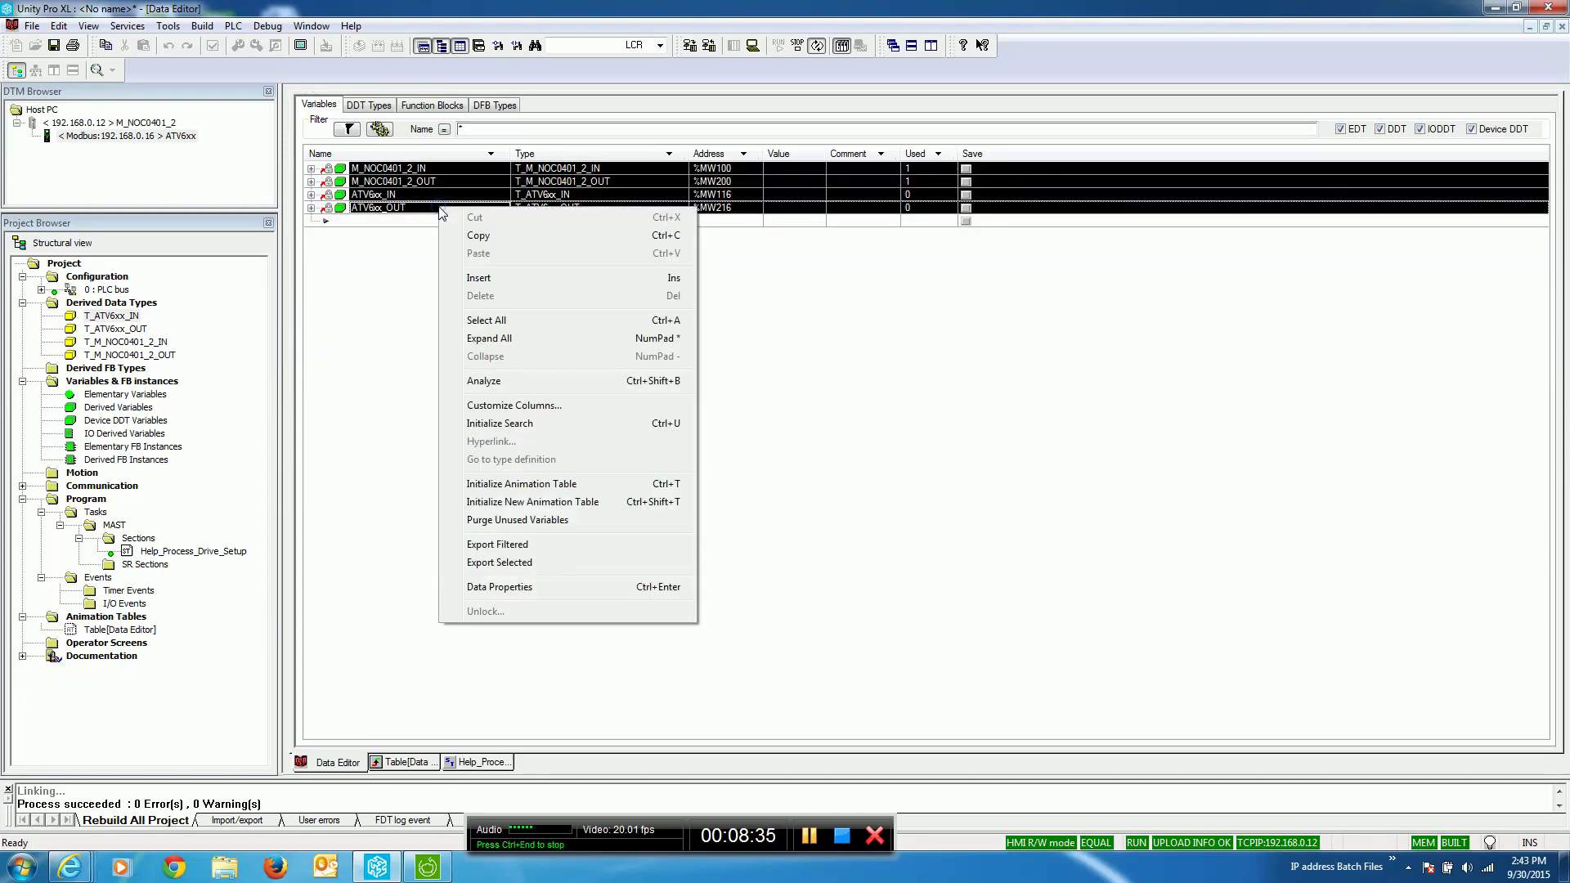
pyautogui.click(554, 485)
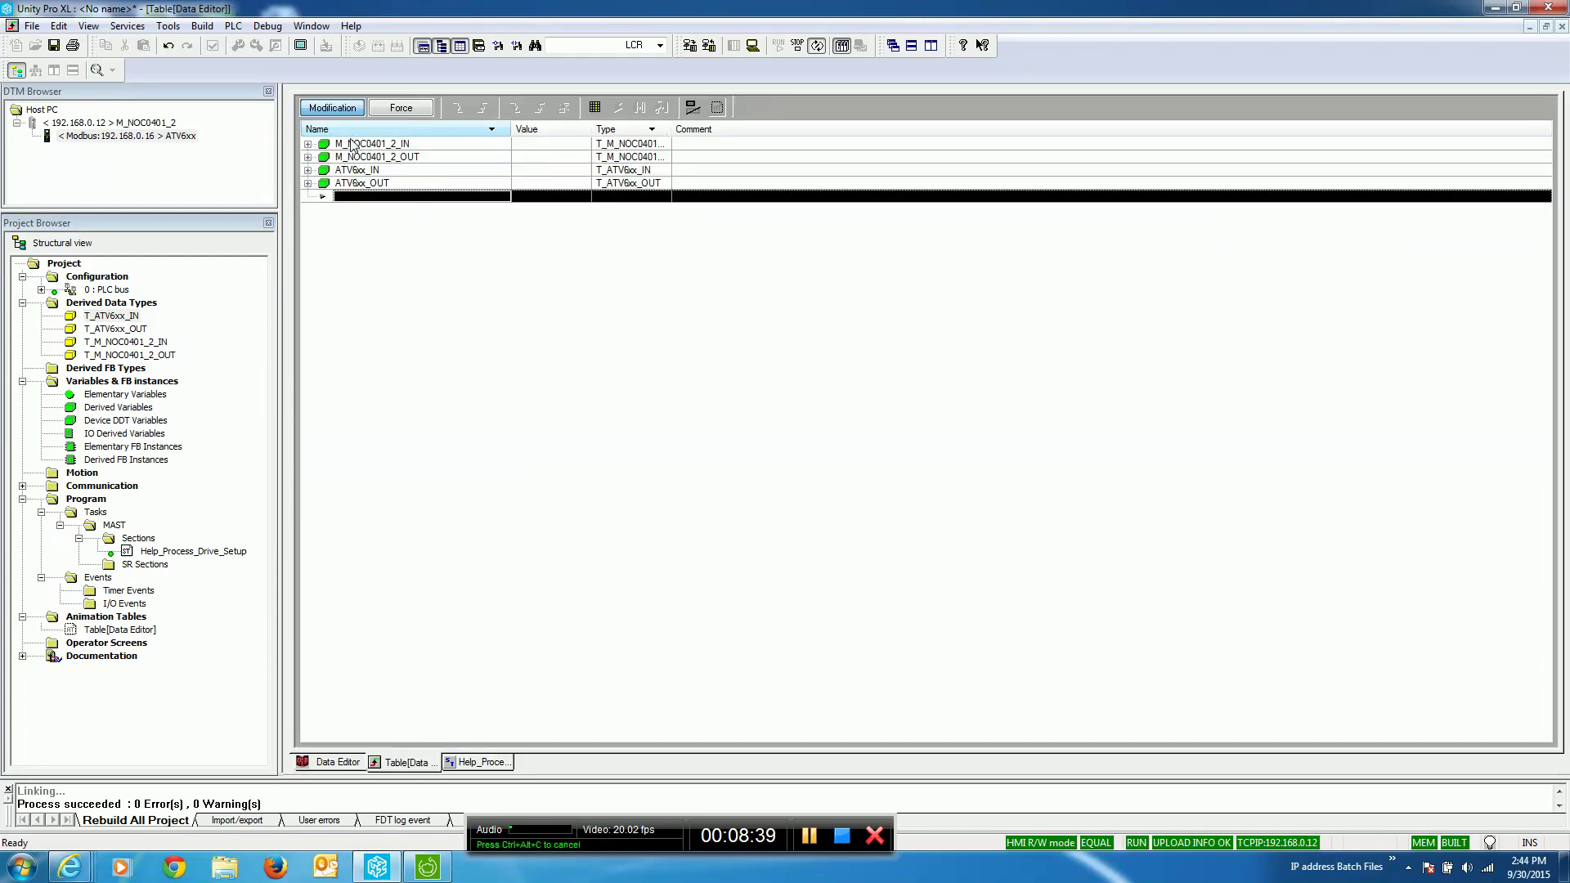
# Step: Browse the NOC health and control bits, then expand ATV6xx_IN and ATV6xx_OUT
pyautogui.click(325, 114)
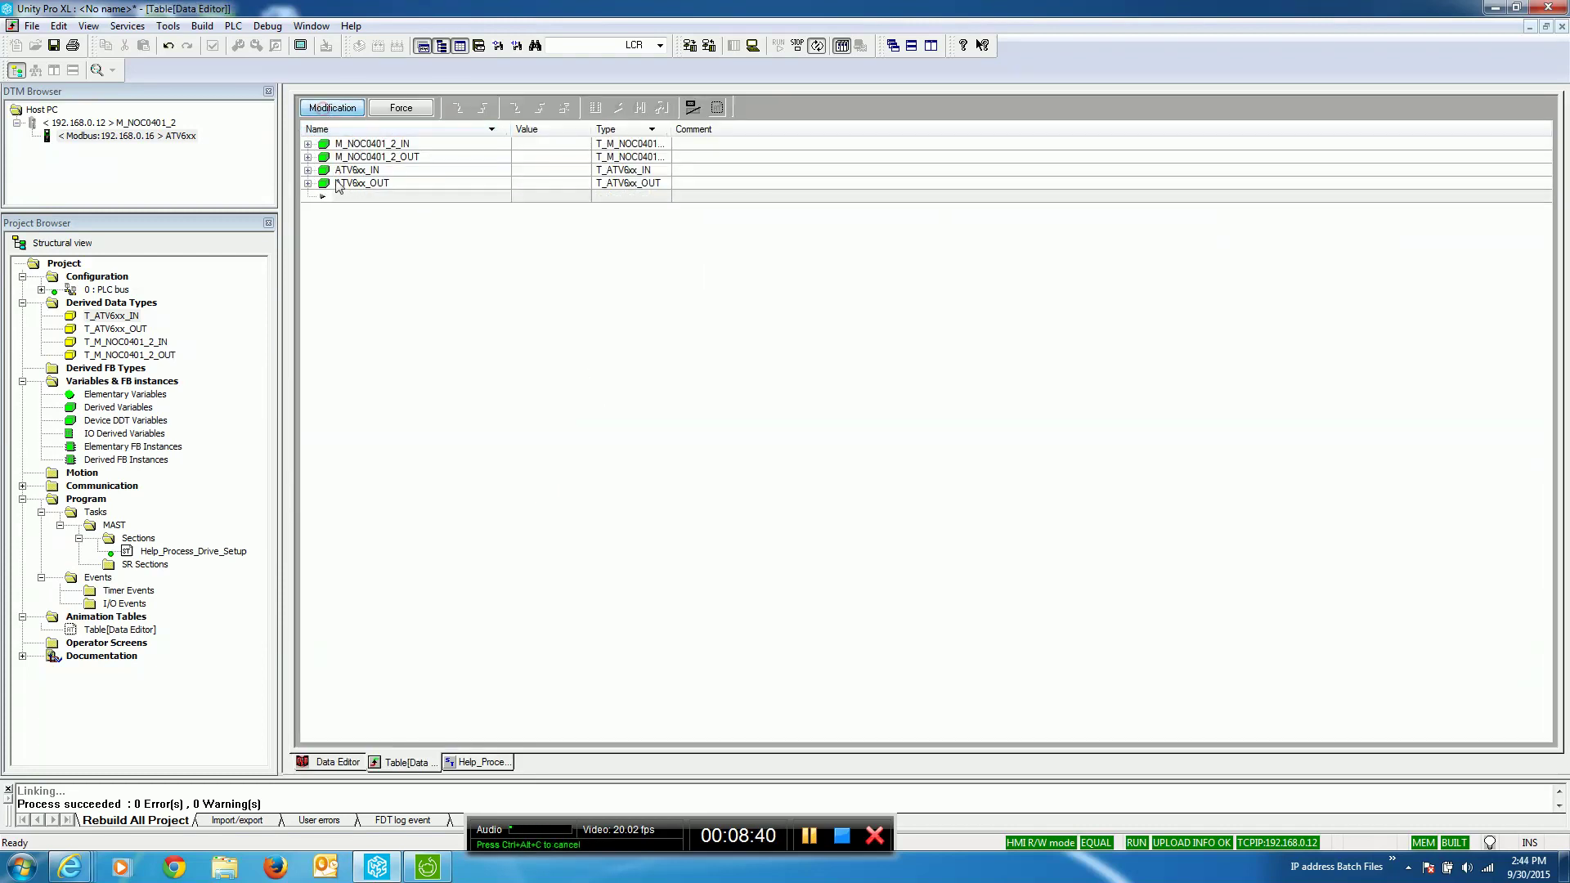
pyautogui.click(309, 143)
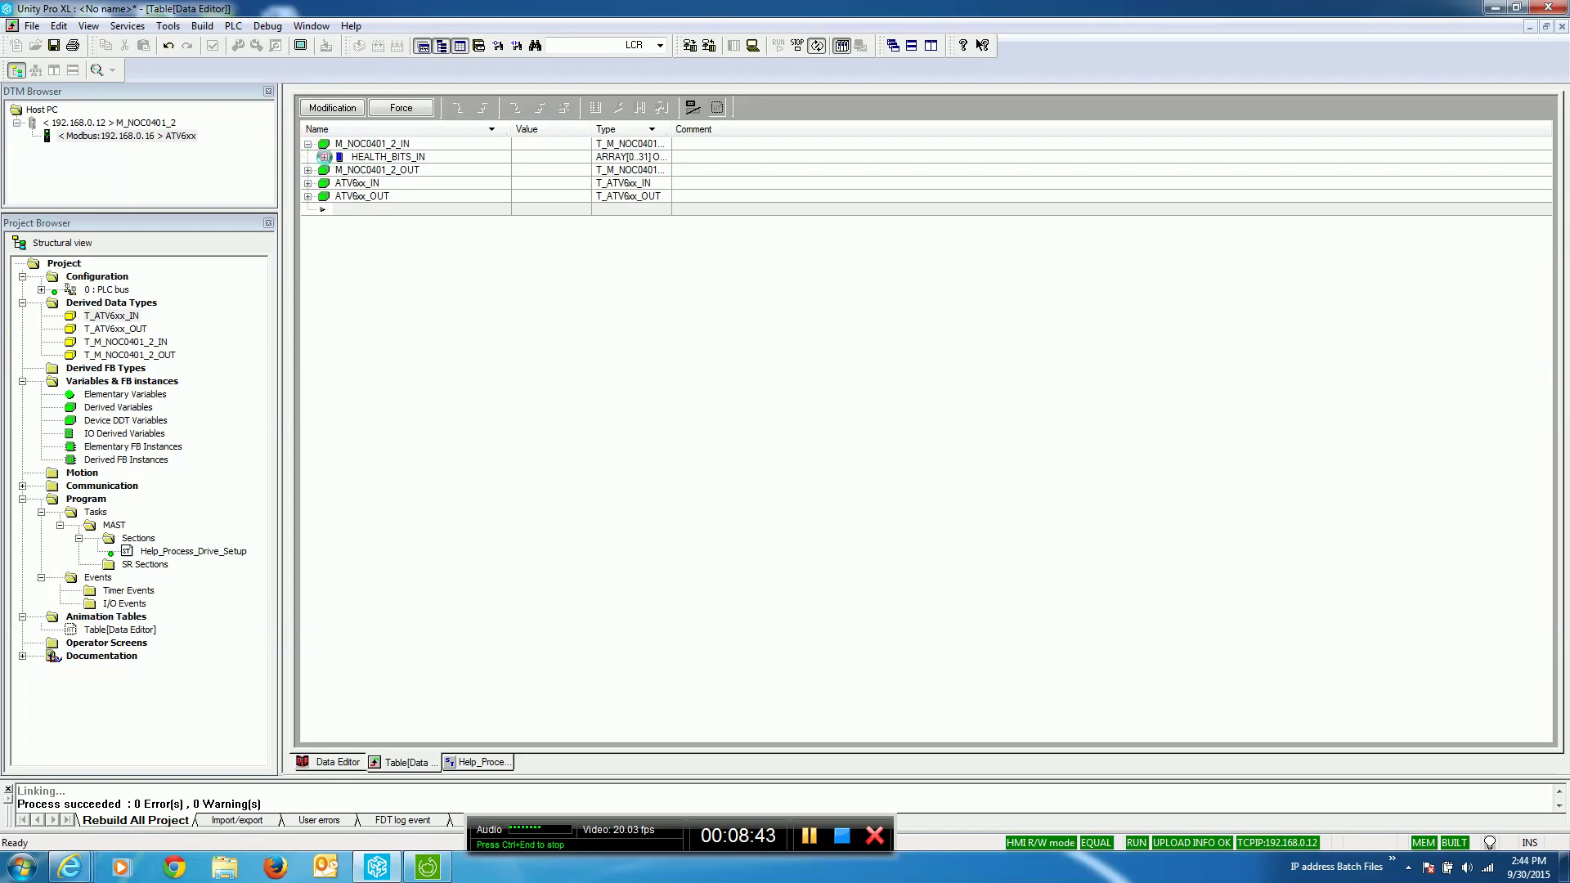
pyautogui.click(325, 157)
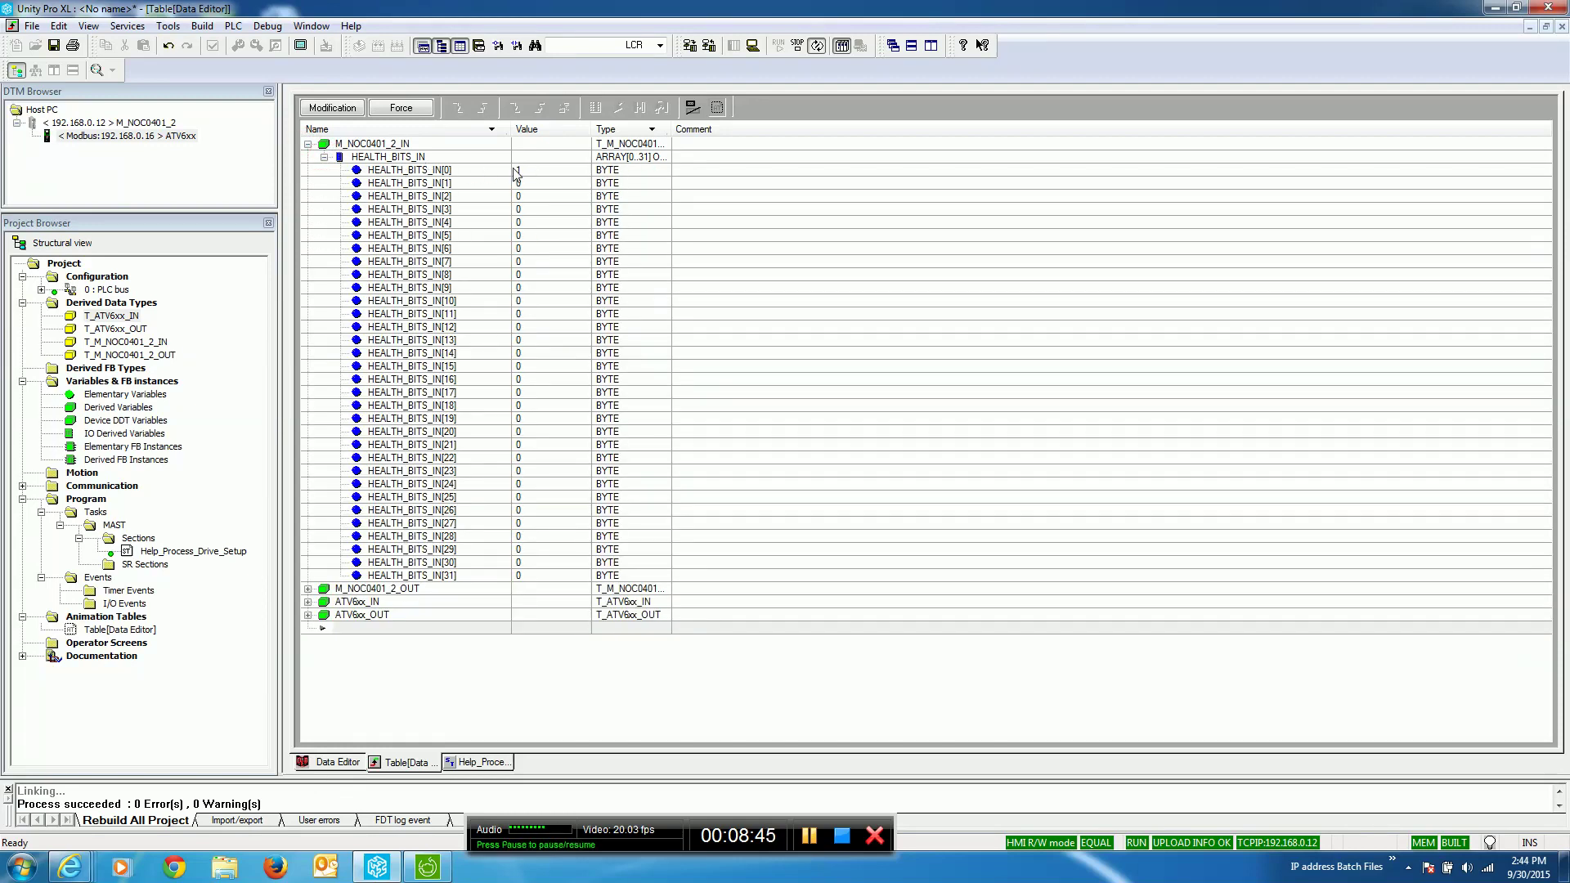
pyautogui.click(325, 157)
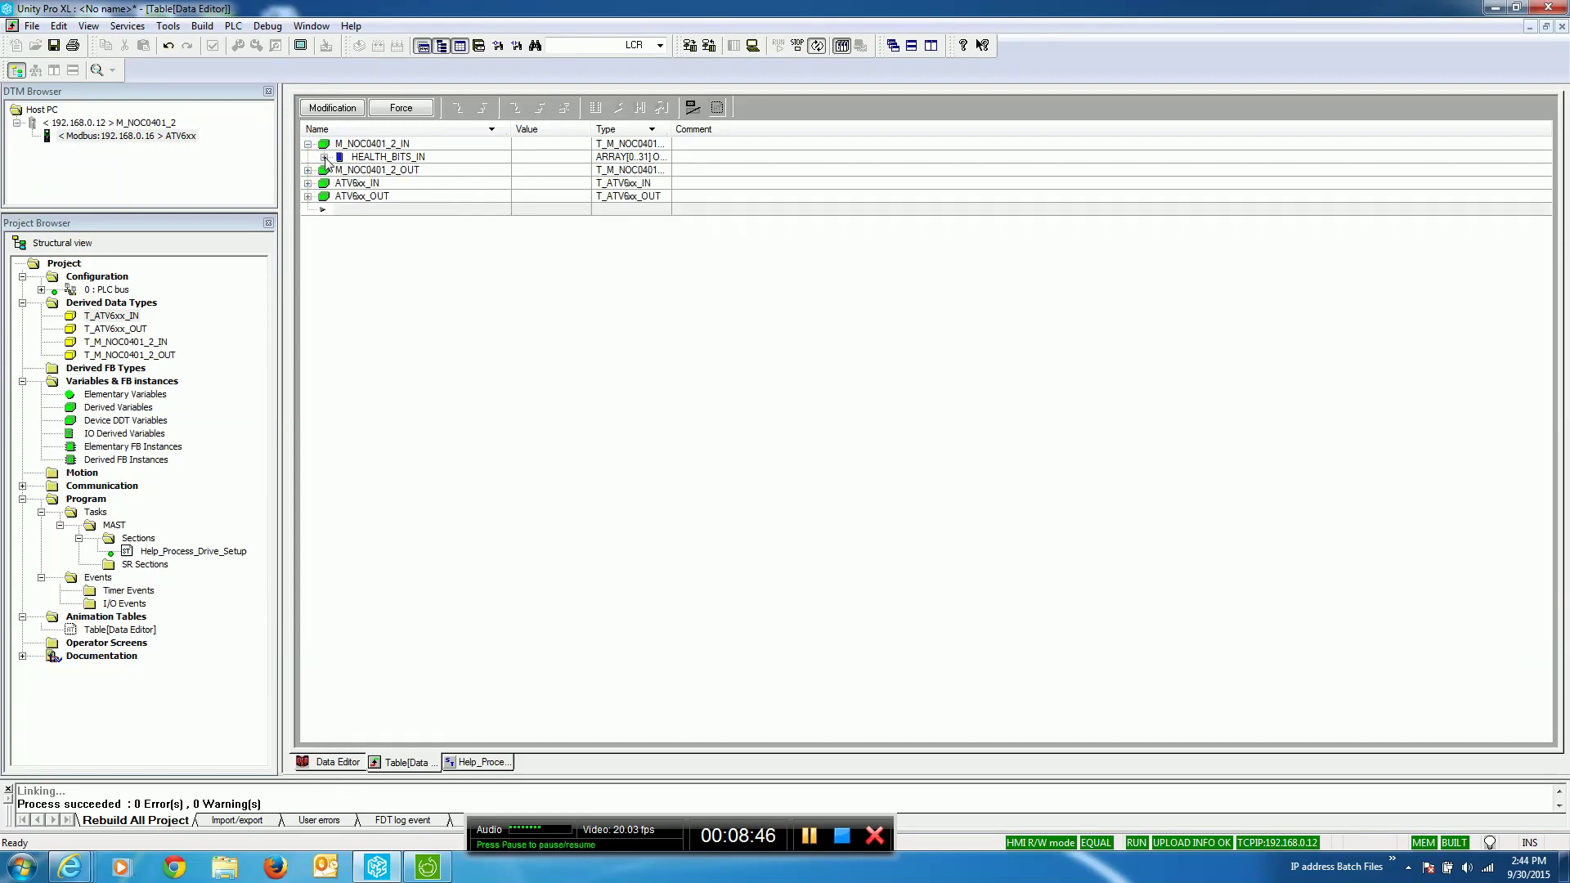
pyautogui.click(308, 170)
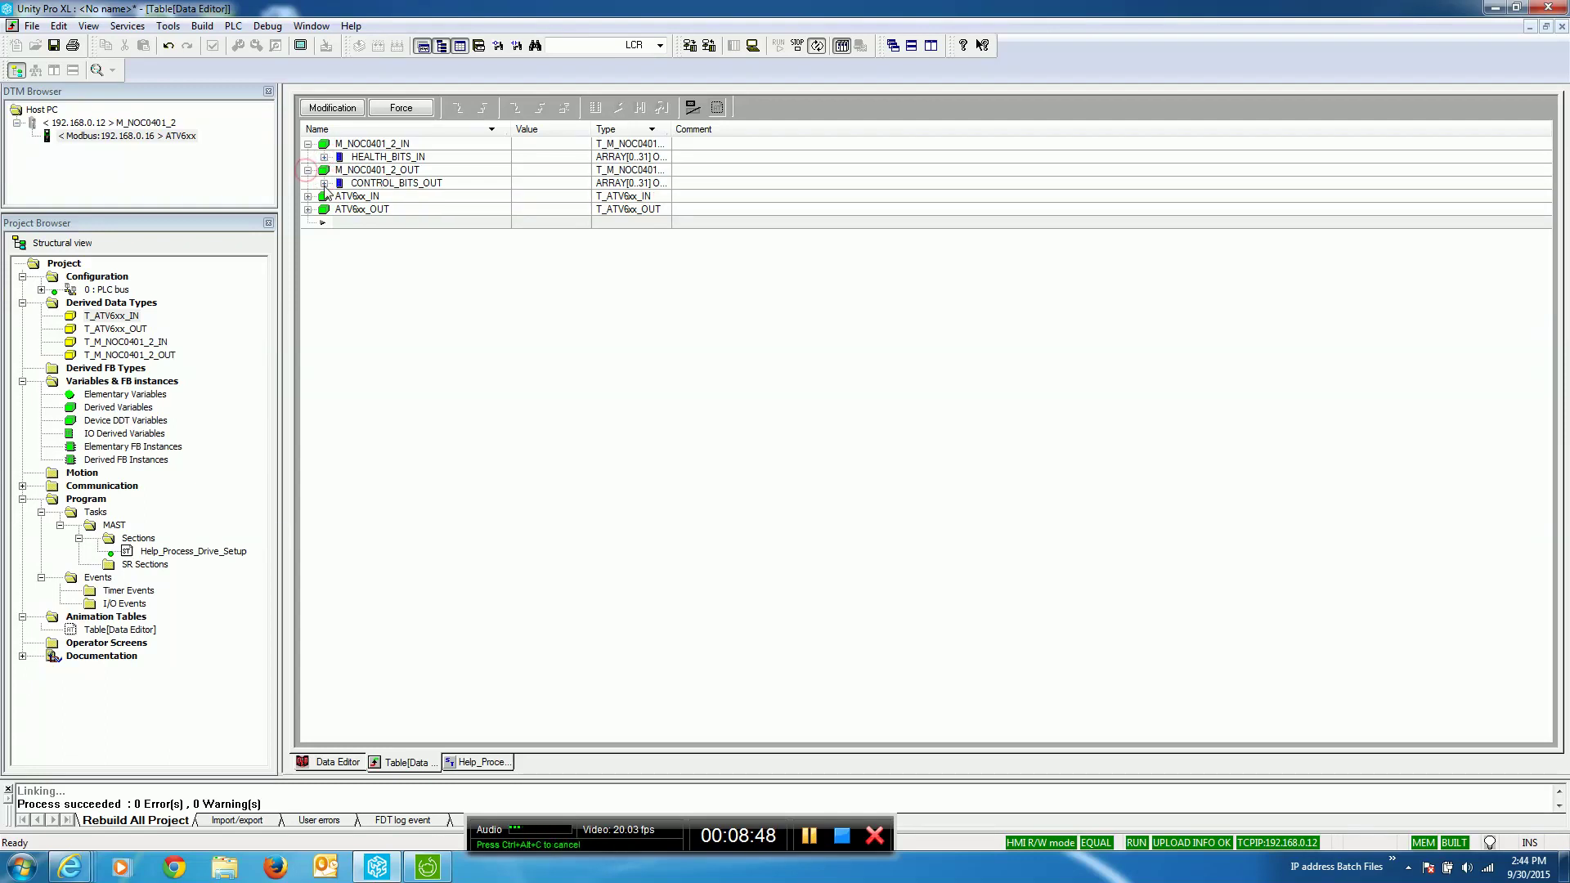
pyautogui.click(325, 183)
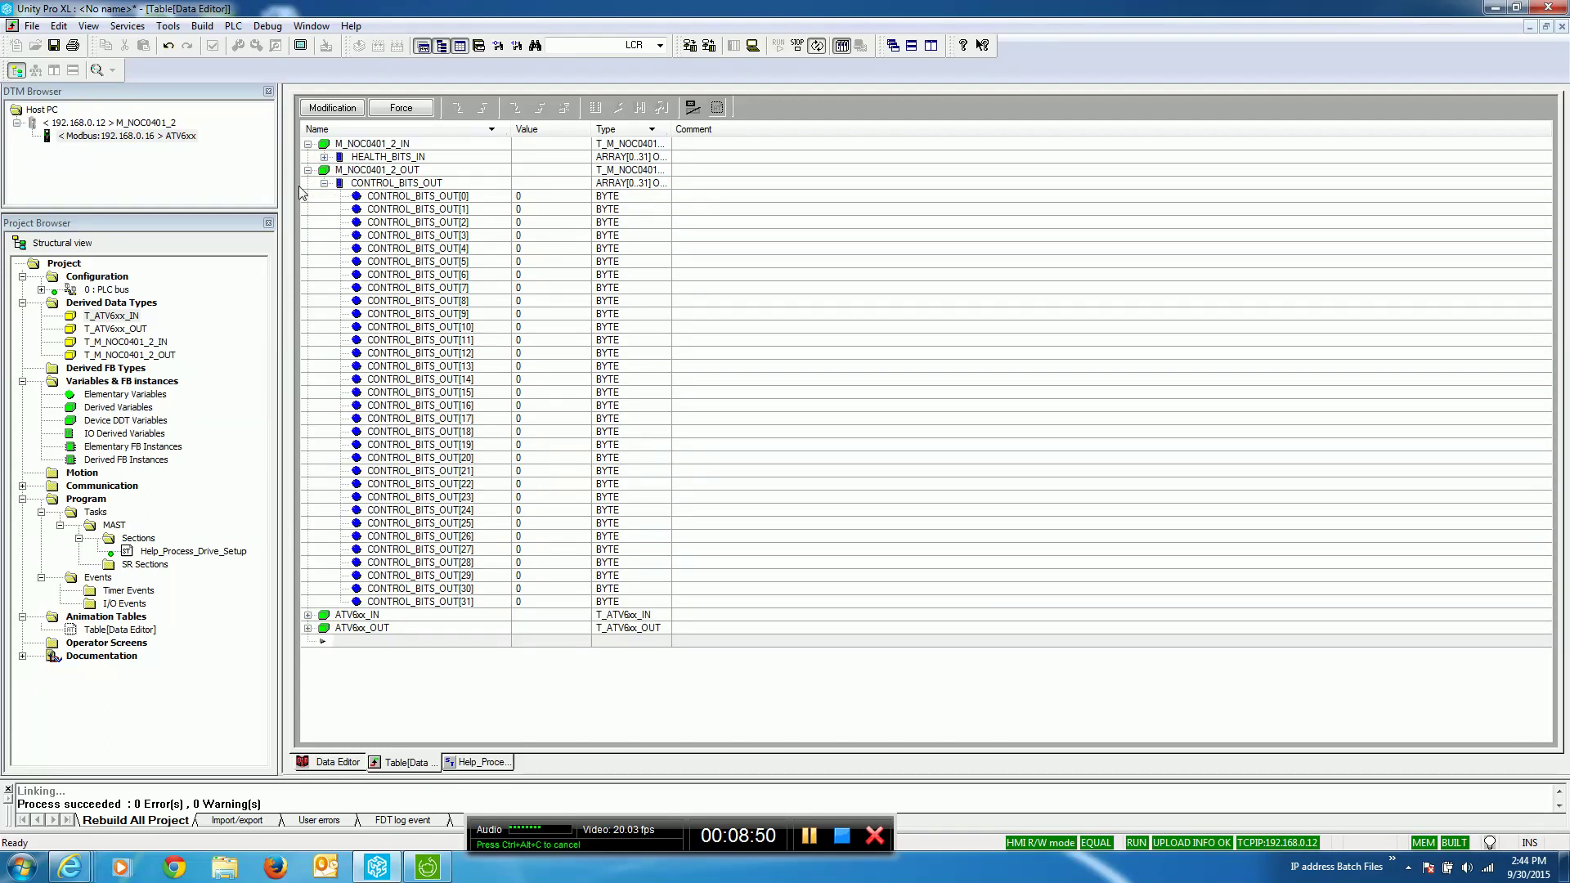
pyautogui.click(324, 183)
pyautogui.click(307, 170)
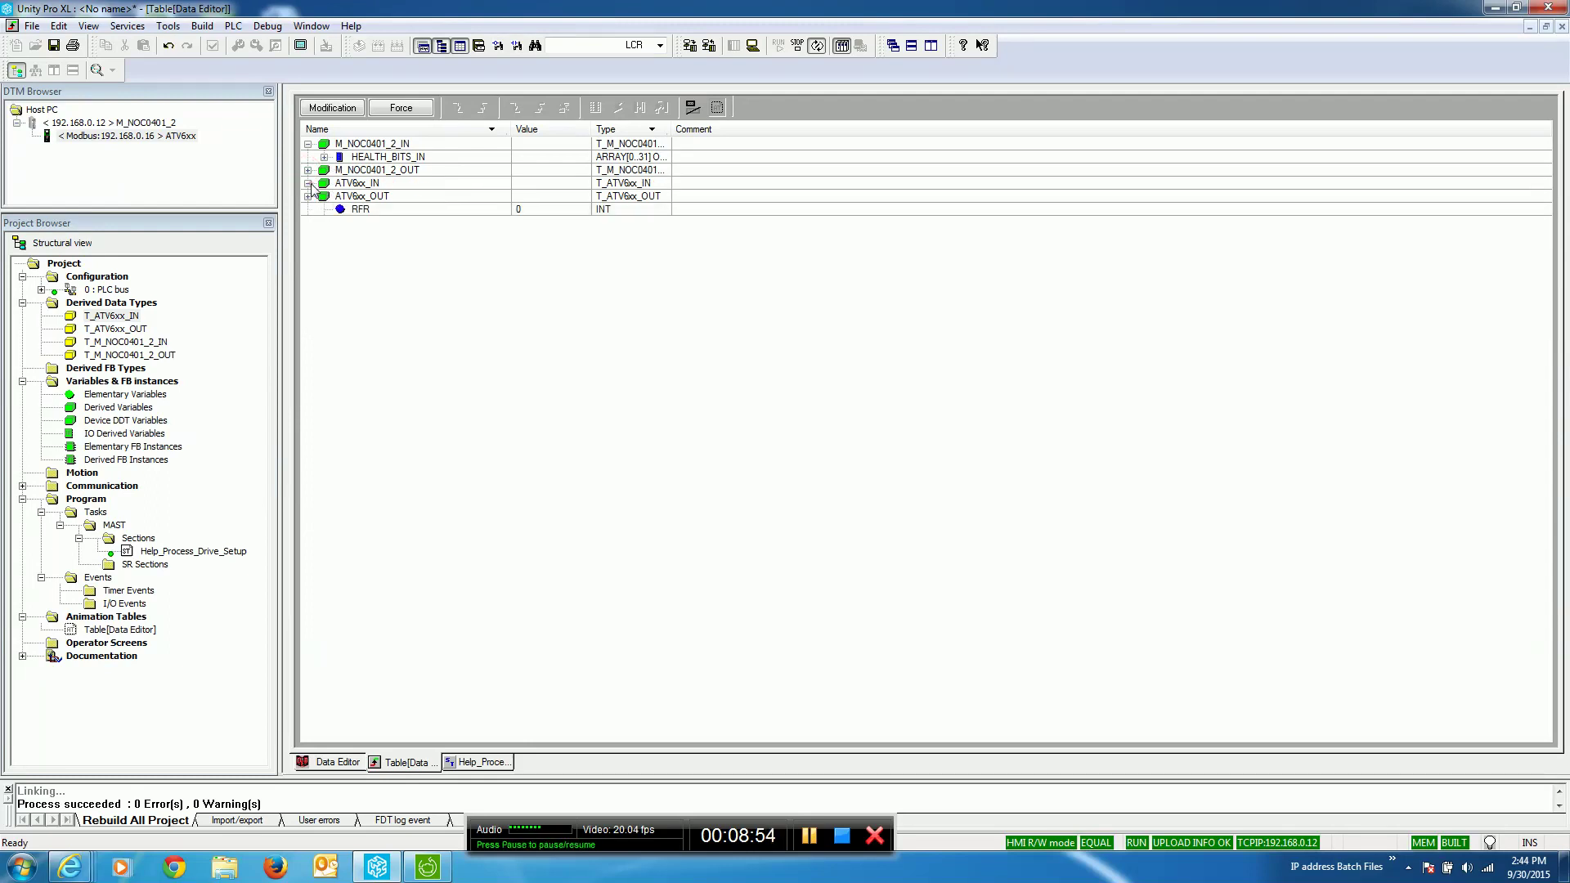
pyautogui.click(308, 183)
pyautogui.click(307, 249)
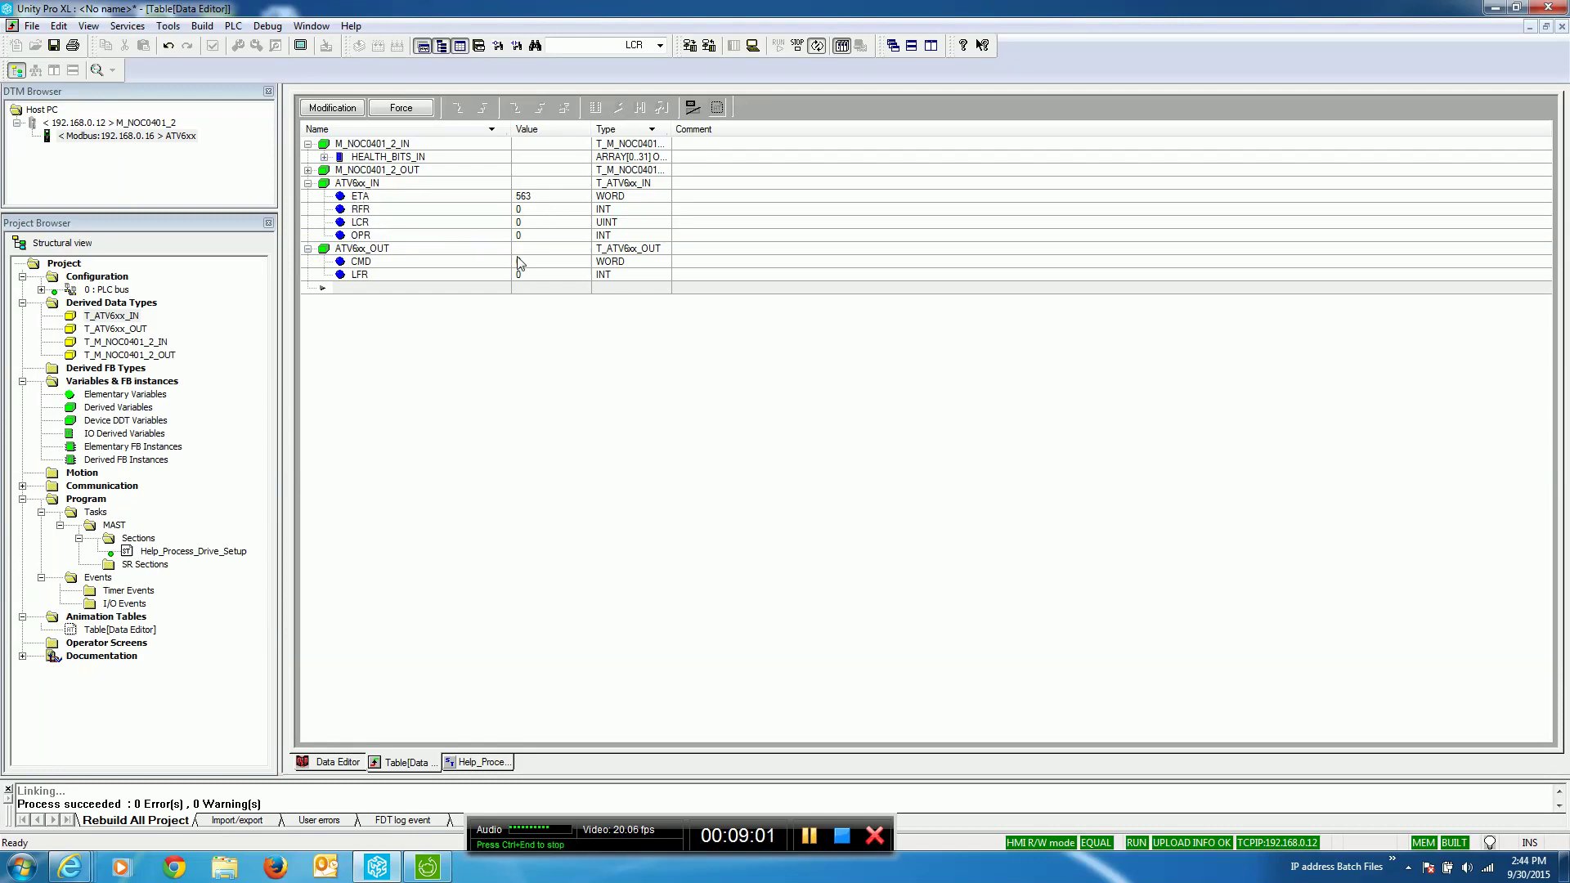
# Step: Display ETA in binary and widen the Value column to read 2#0000_0010_0011_0011
pyautogui.click(312, 198)
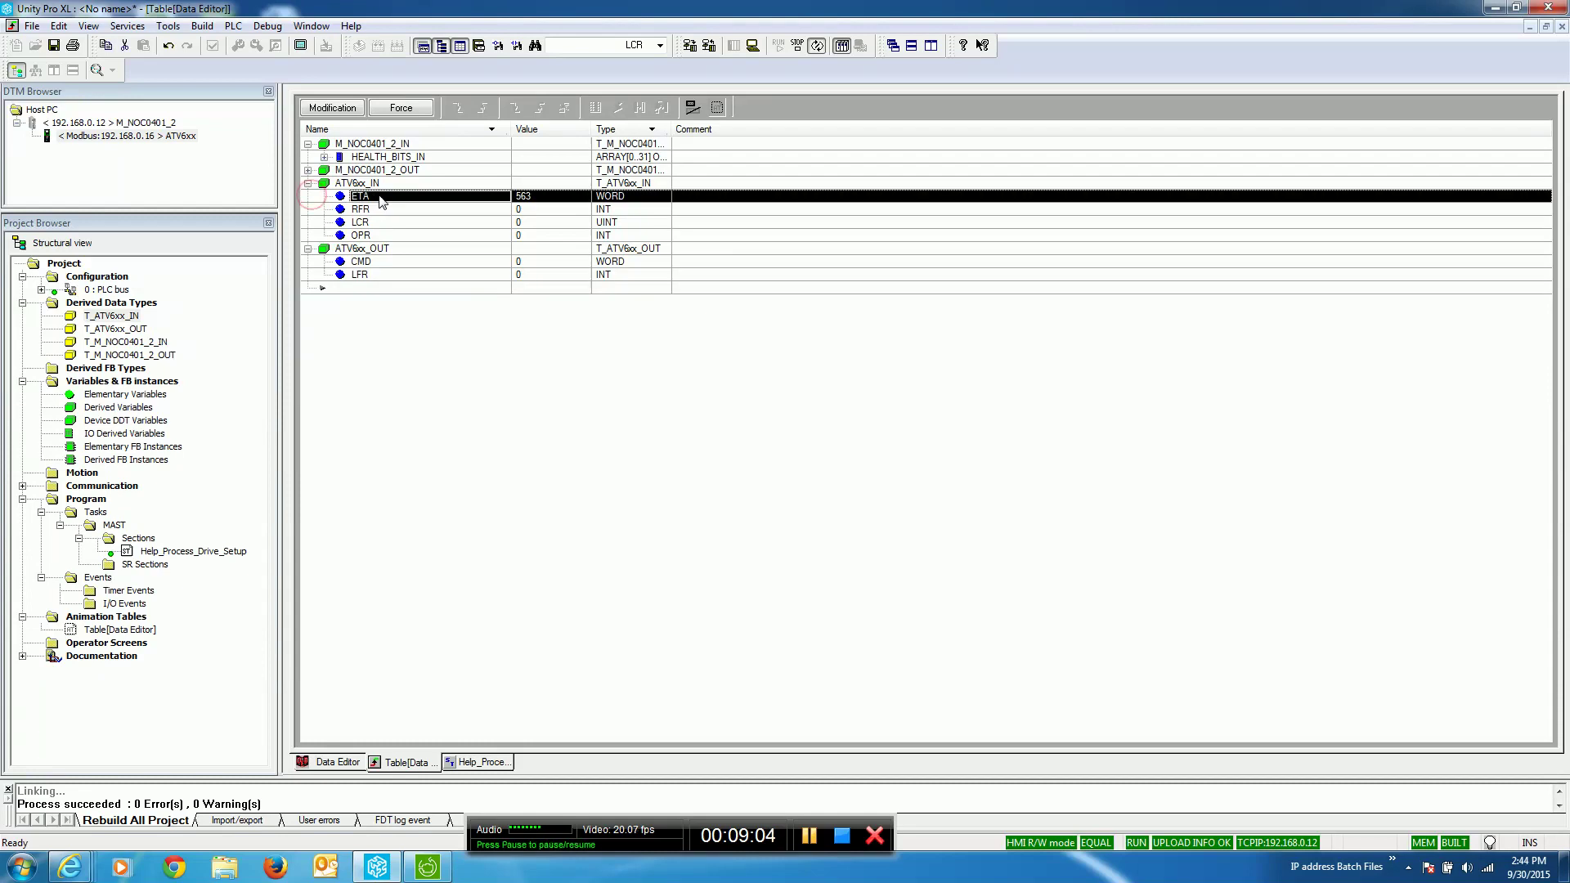
pyautogui.rightClick(651, 196)
pyautogui.moveTo(754, 394)
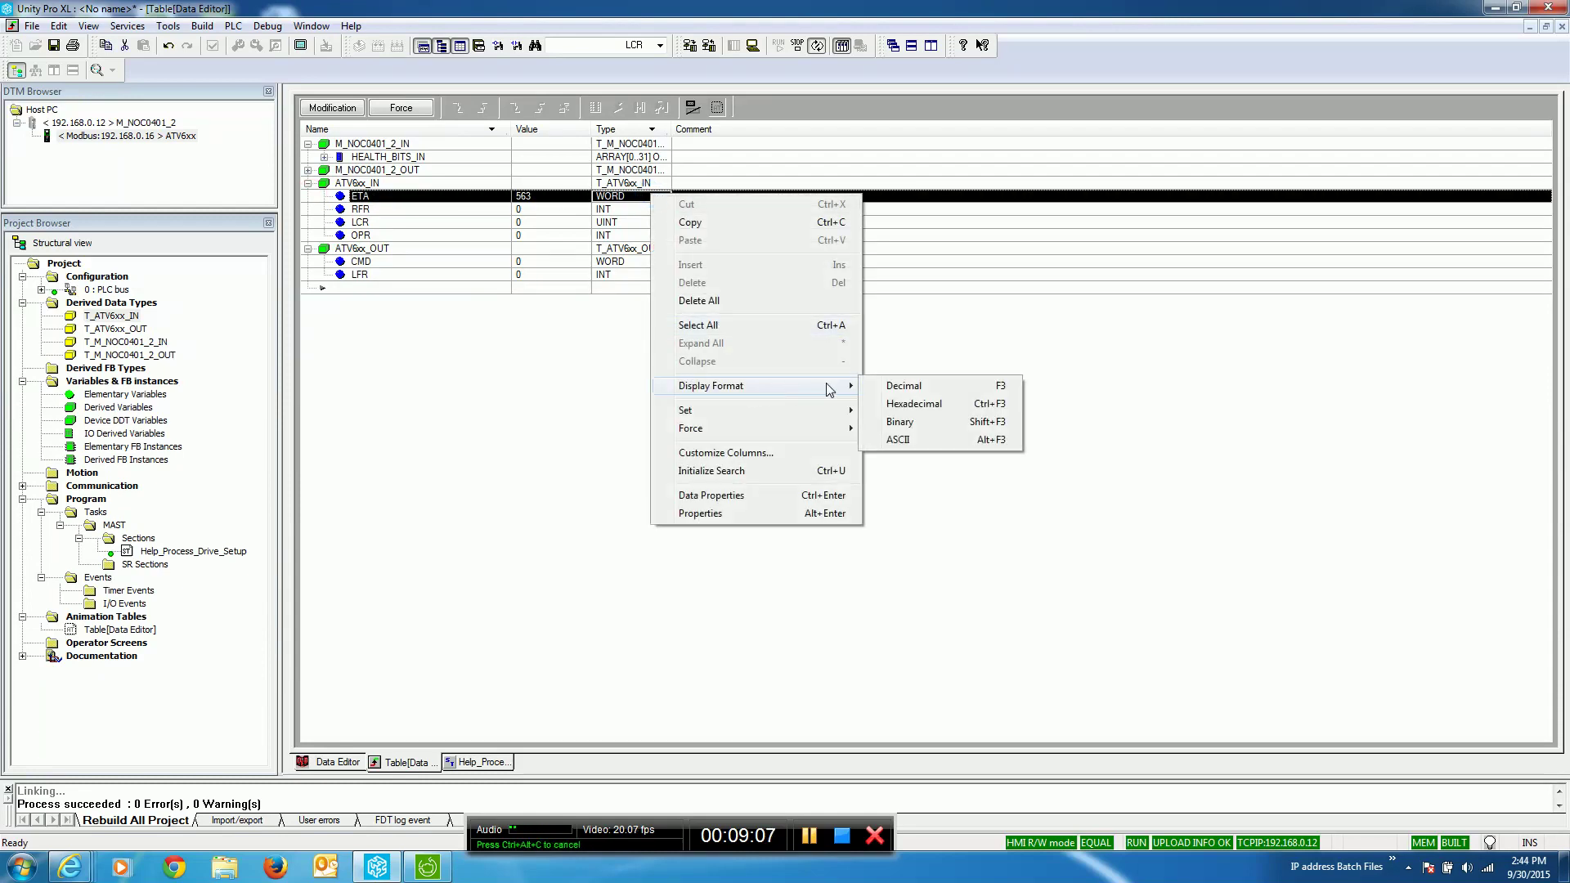
pyautogui.click(902, 427)
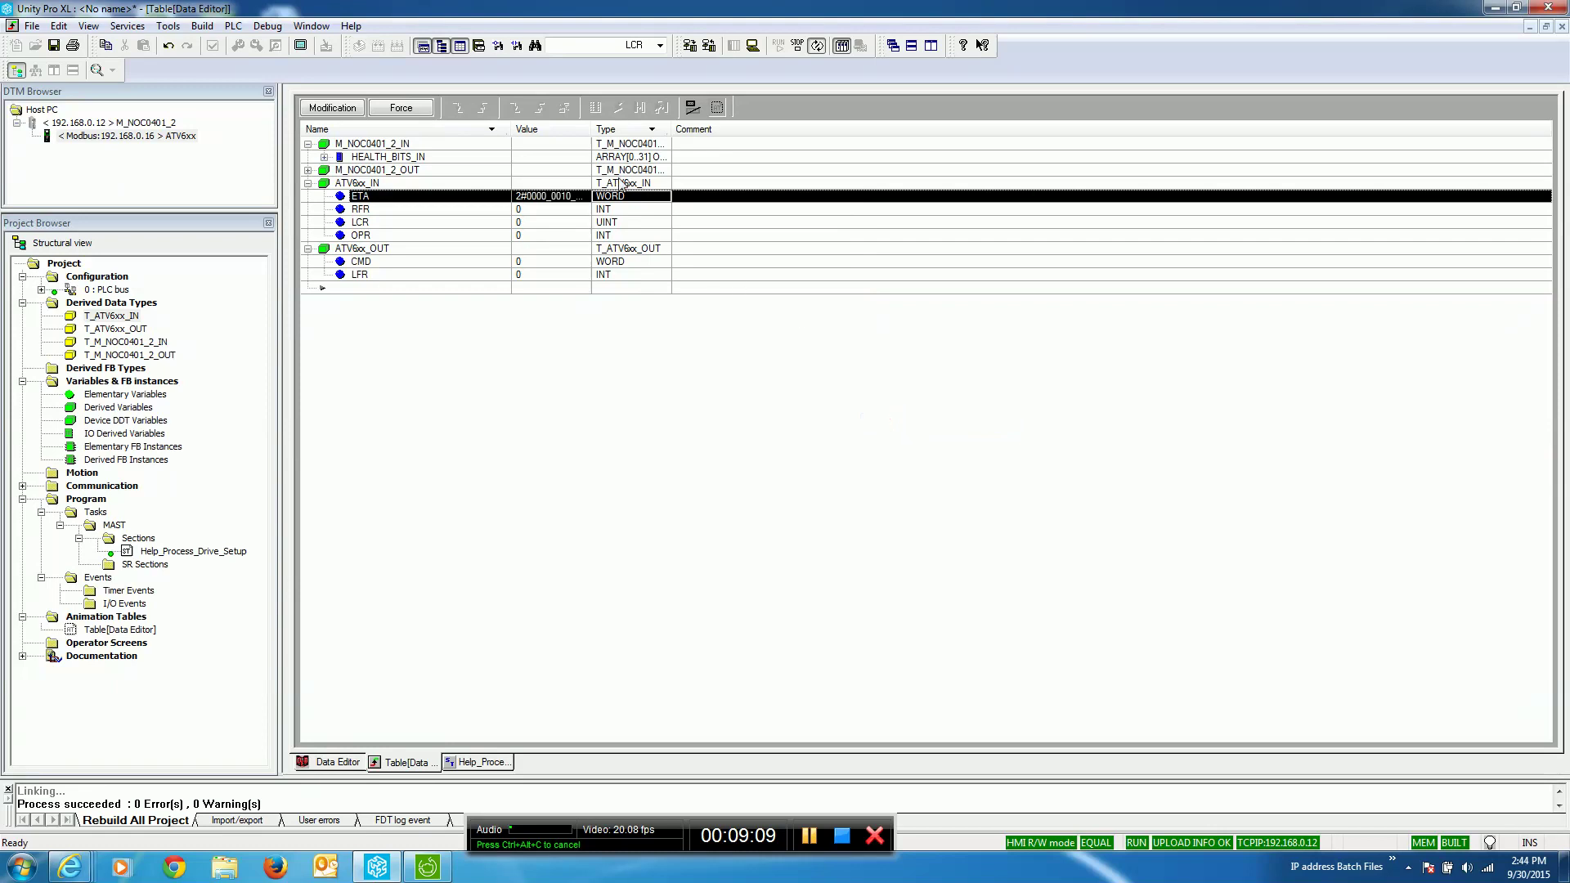
pyautogui.moveTo(592, 123); pyautogui.dragTo(669, 123)
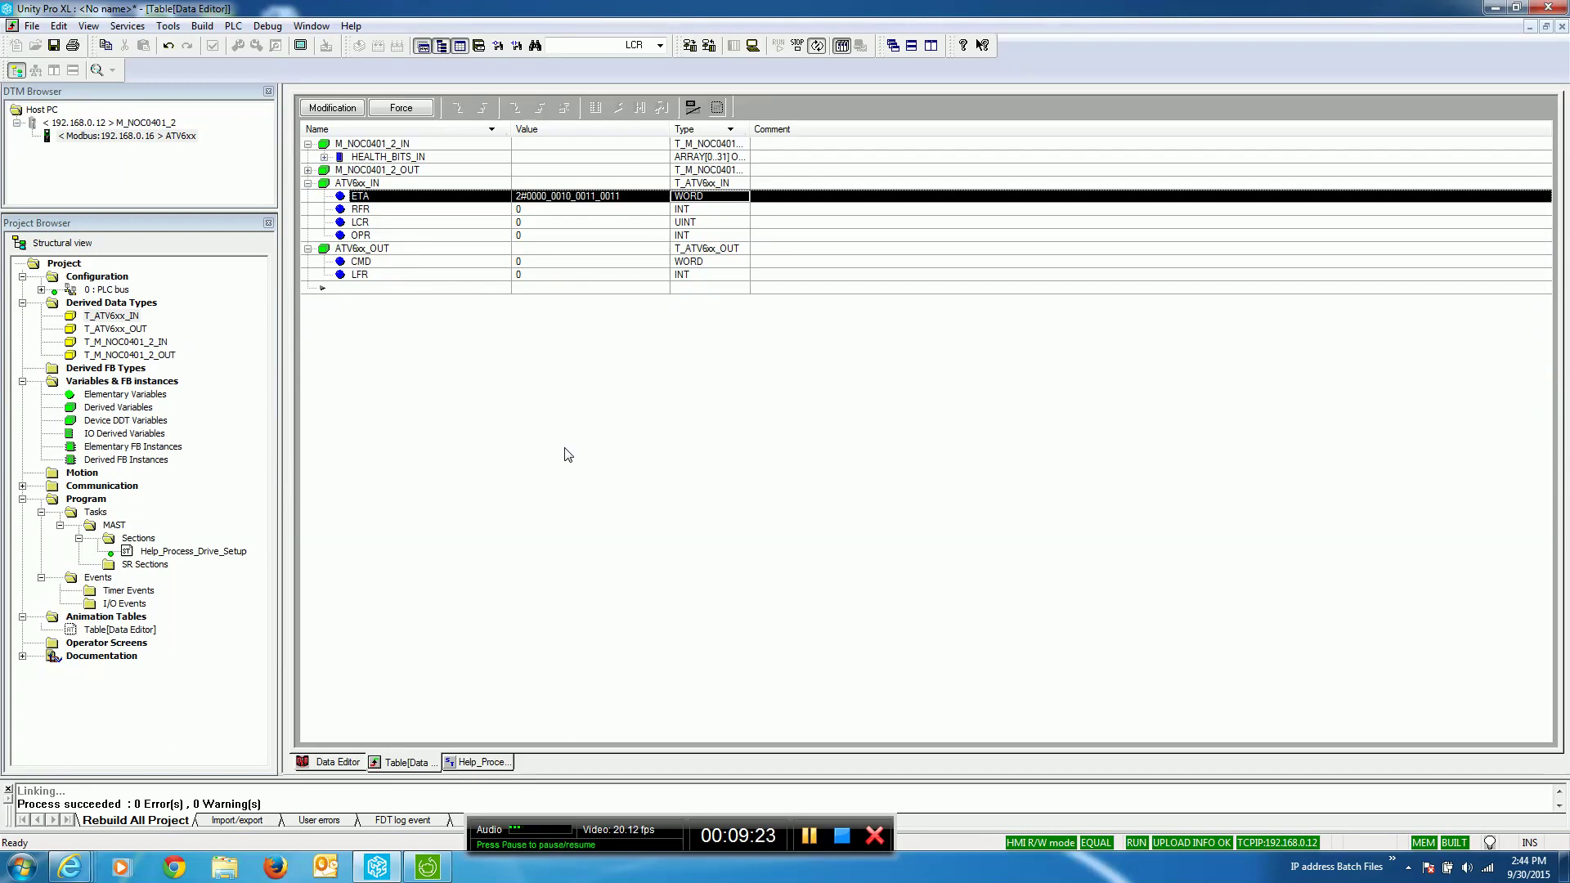
# Step: Enable modification mode and set the LFR frequency reference to 500
pyautogui.click(527, 276)
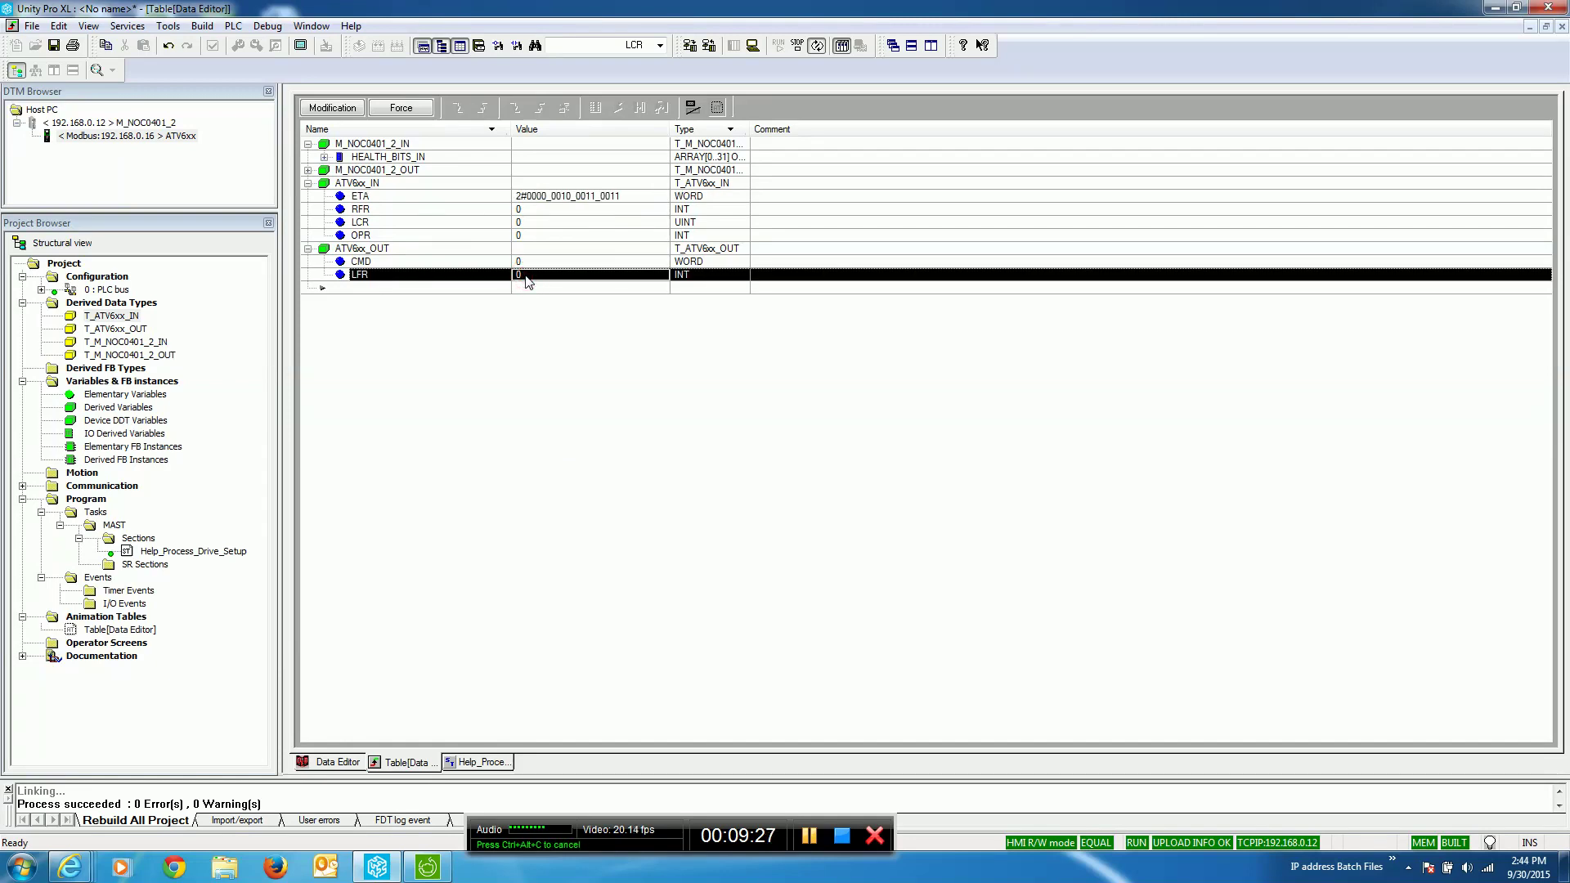
pyautogui.click(332, 107)
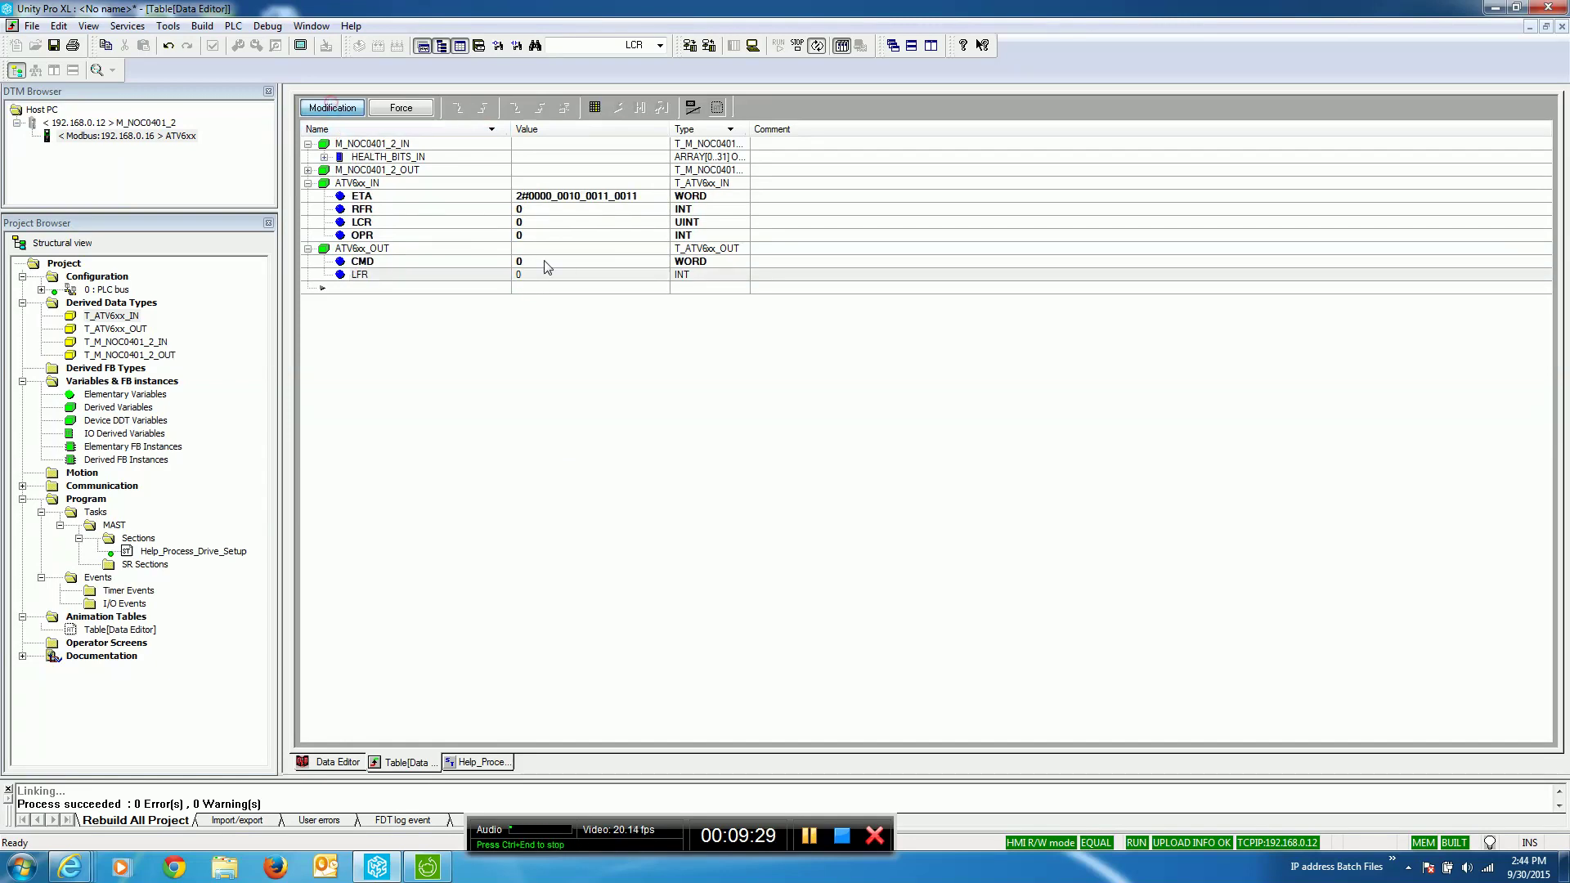
pyautogui.click(496, 274)
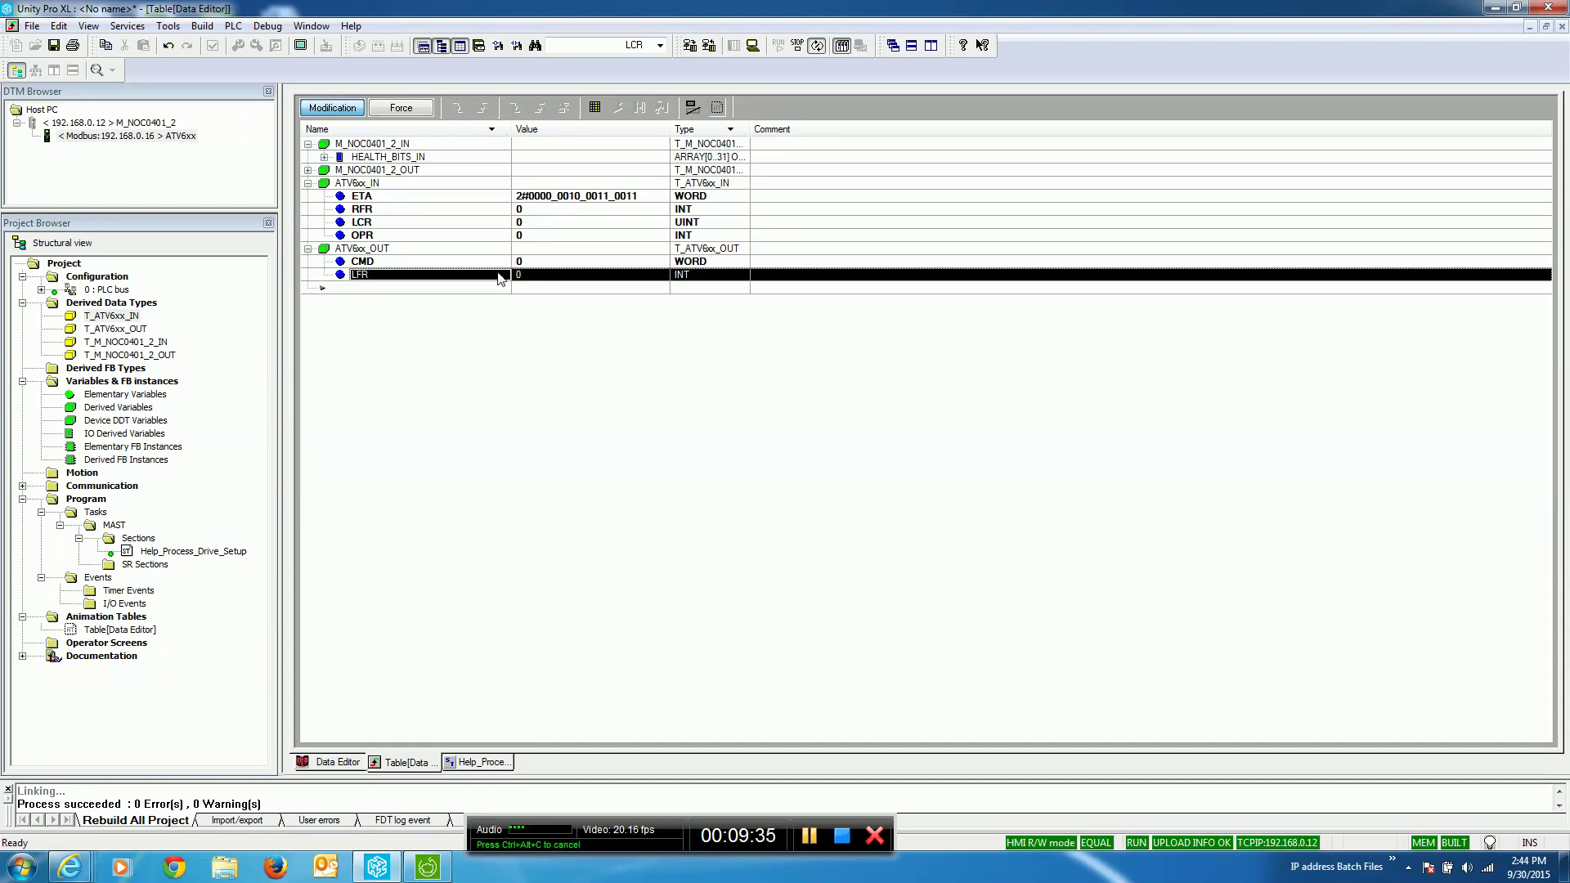
pyautogui.doubleClick(544, 278)
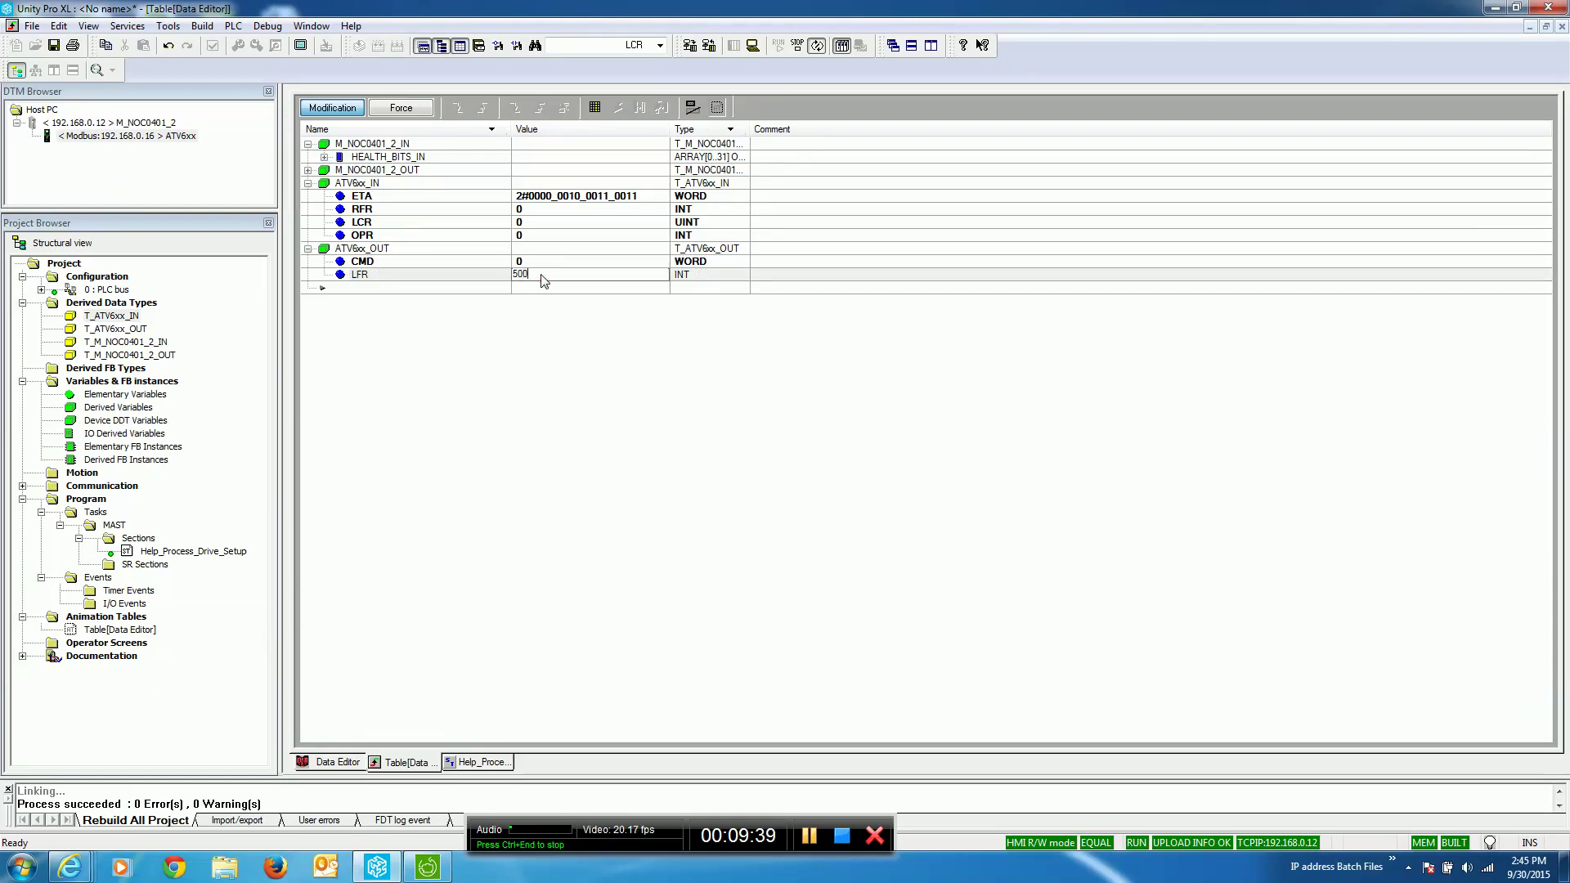
pyautogui.press('Return')
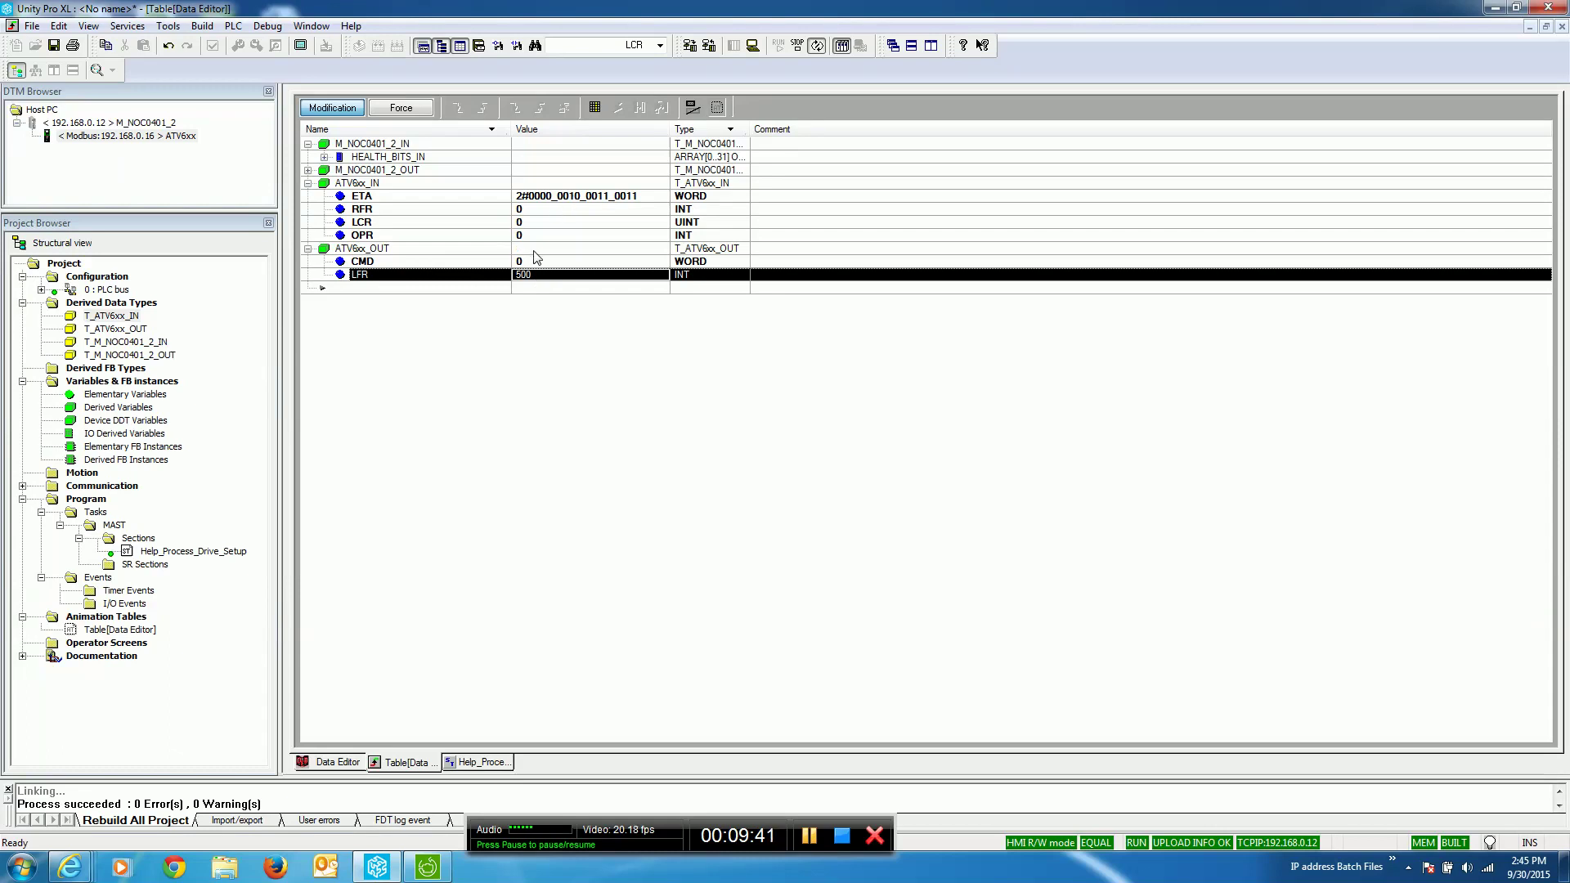
# Step: Run the drive with CMD 1, then stop it with CMD 0
pyautogui.doubleClick(537, 260)
pyautogui.write('1')
pyautogui.press('Return')
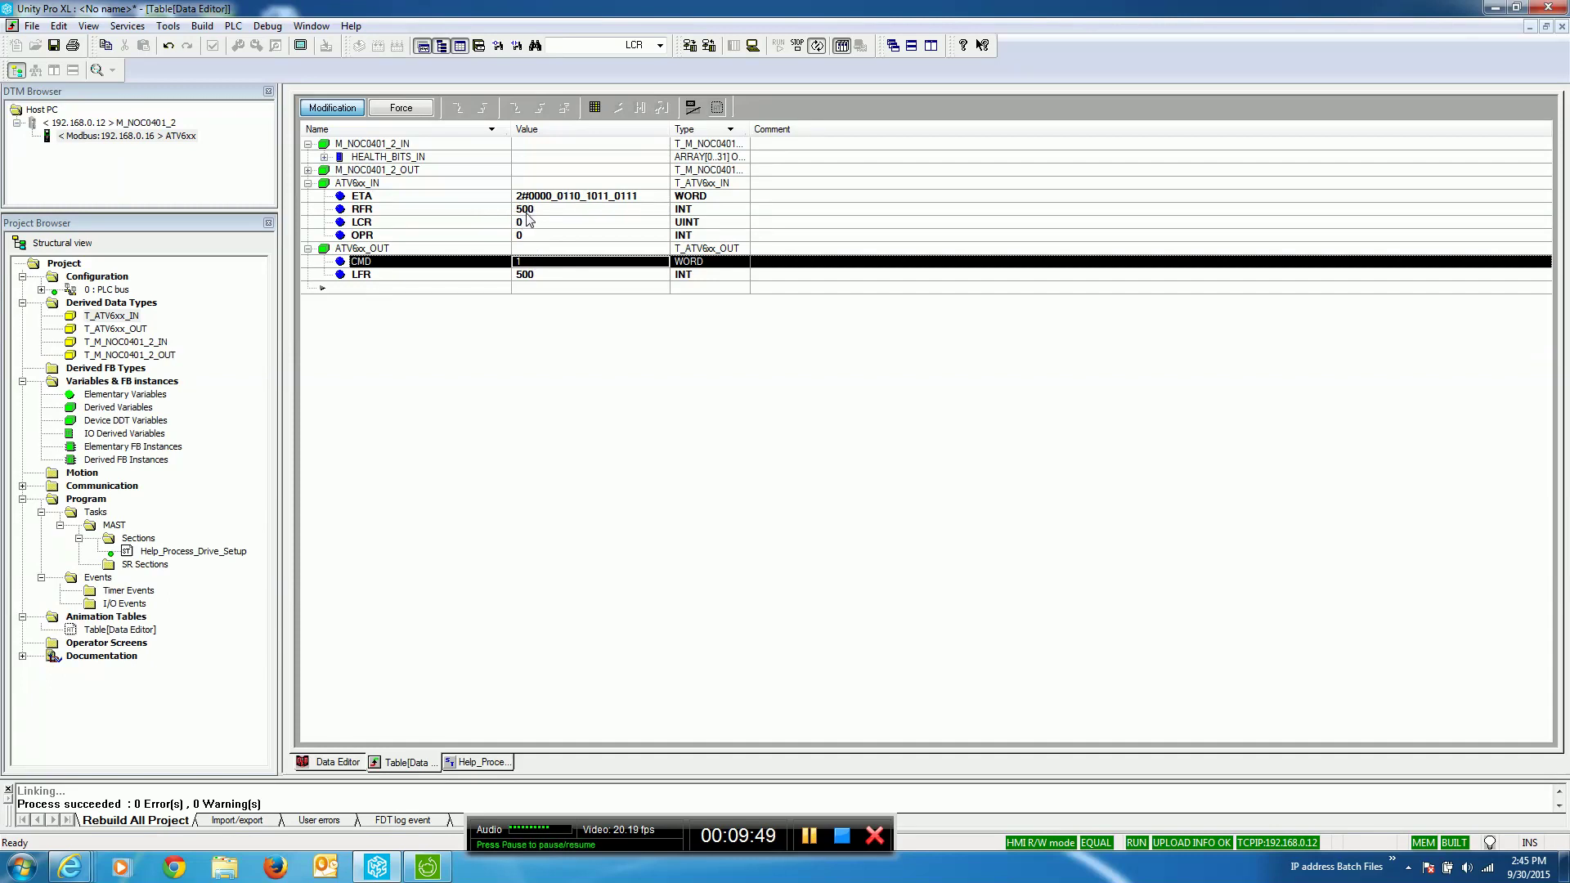
pyautogui.click(526, 260)
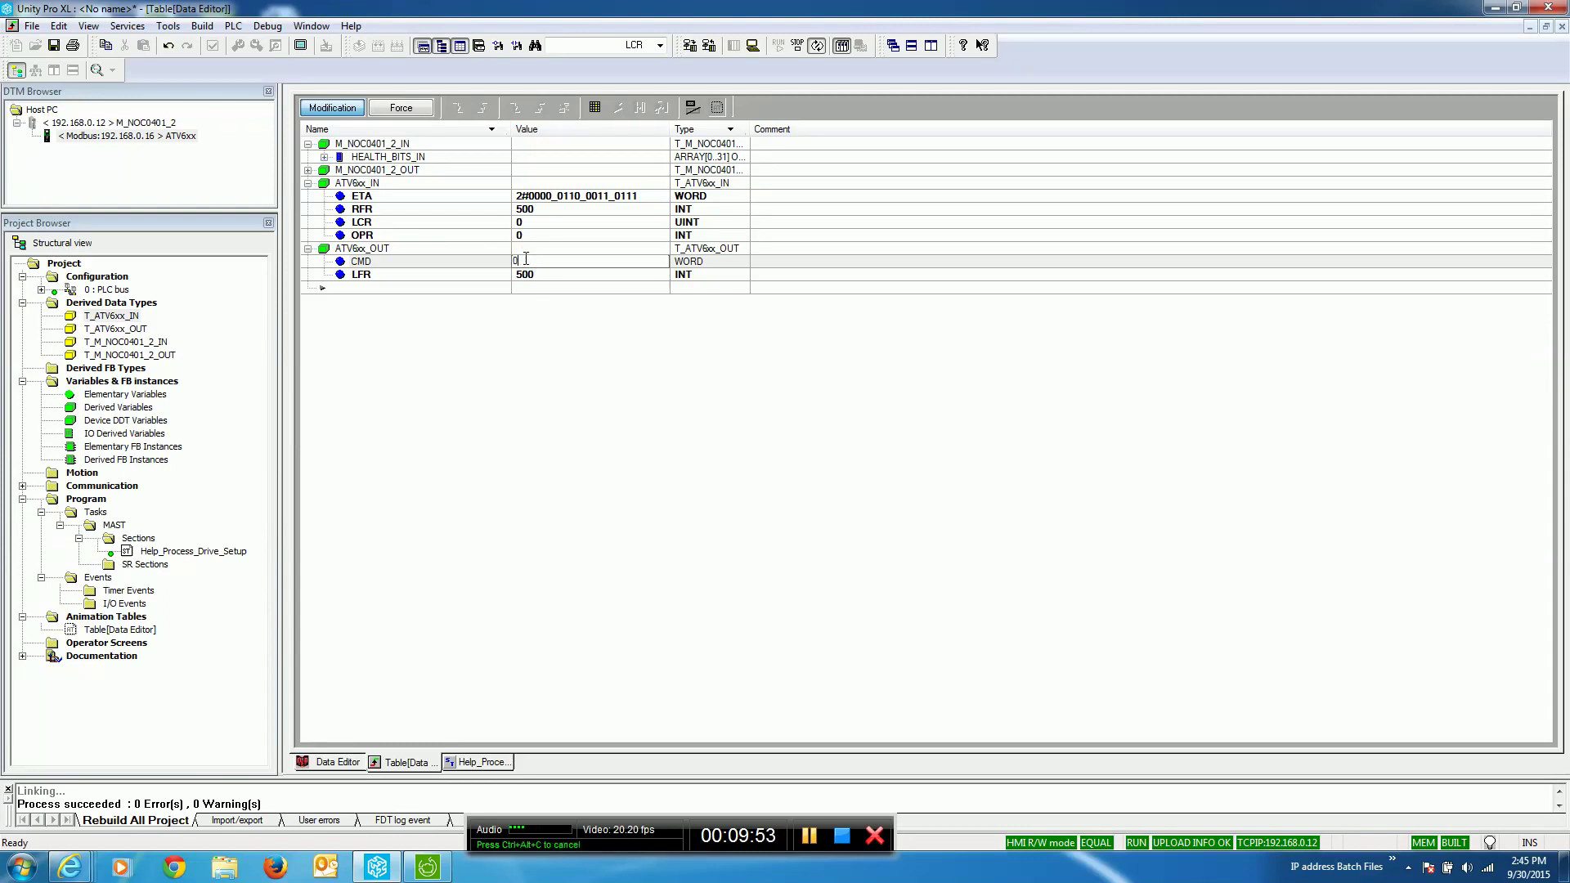
pyautogui.write('0')
pyautogui.press('Return')
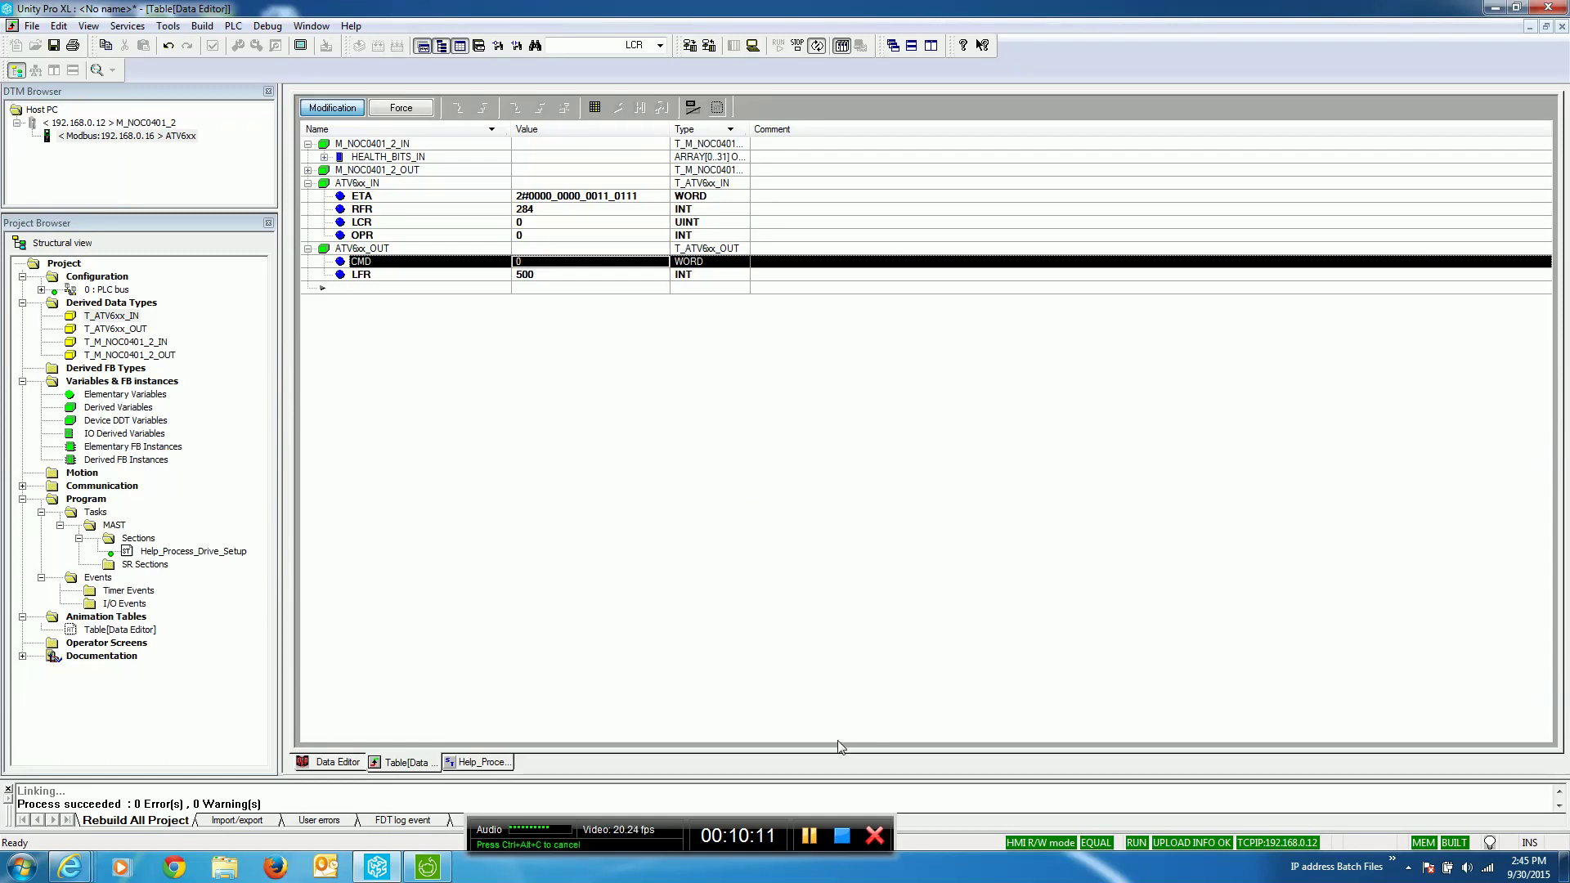
# Step: Open the Help_Process_Drive_Setup section and read its input and output scanner parameter notes
pyautogui.click(807, 847)
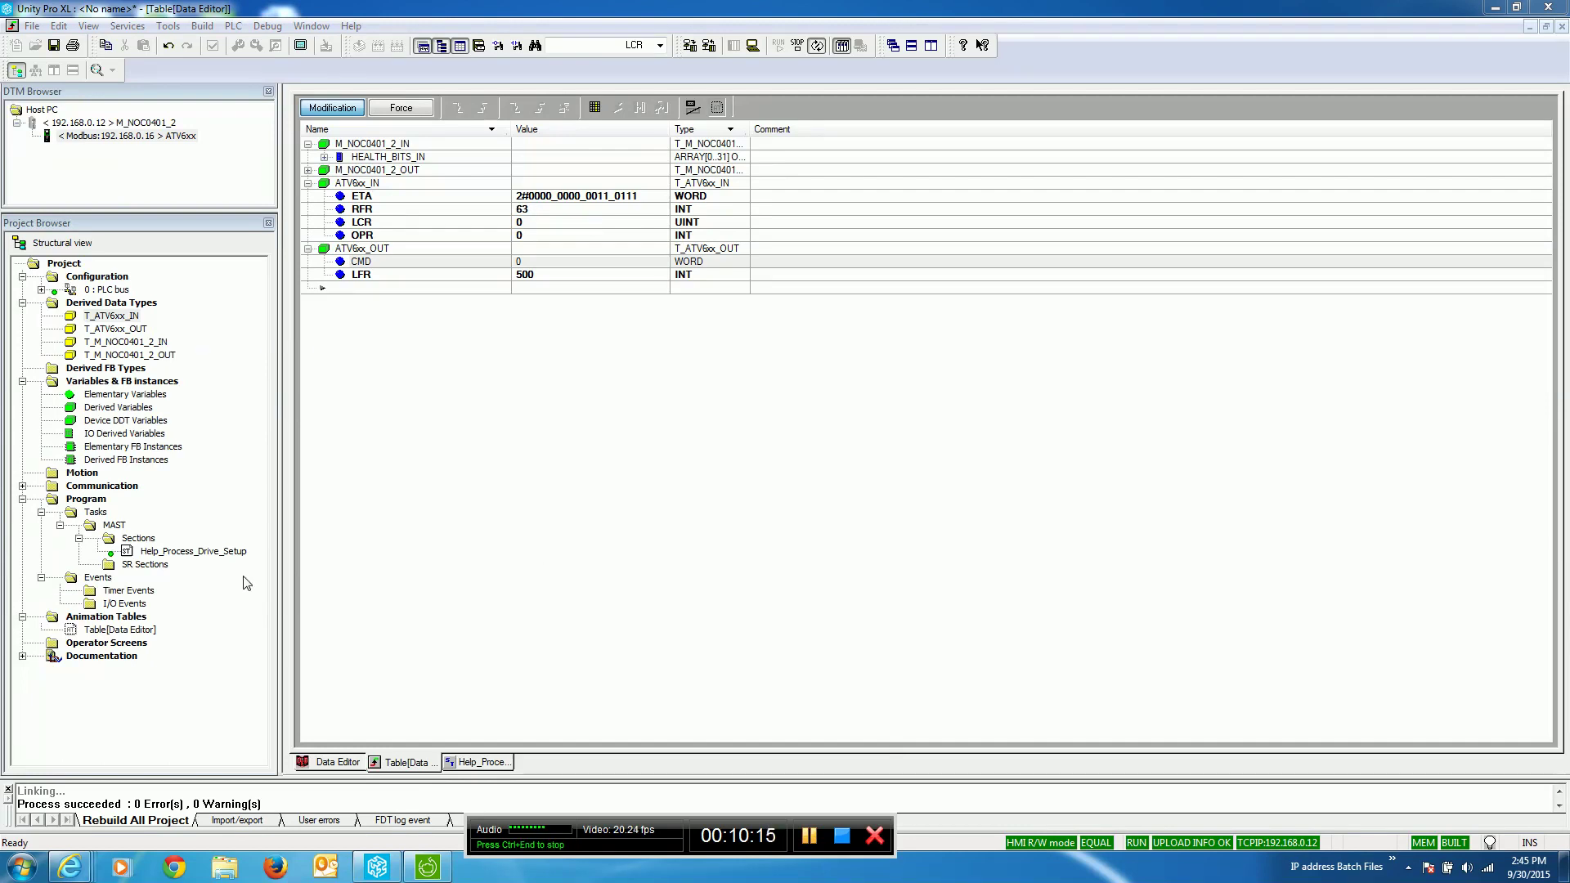
pyautogui.doubleClick(167, 553)
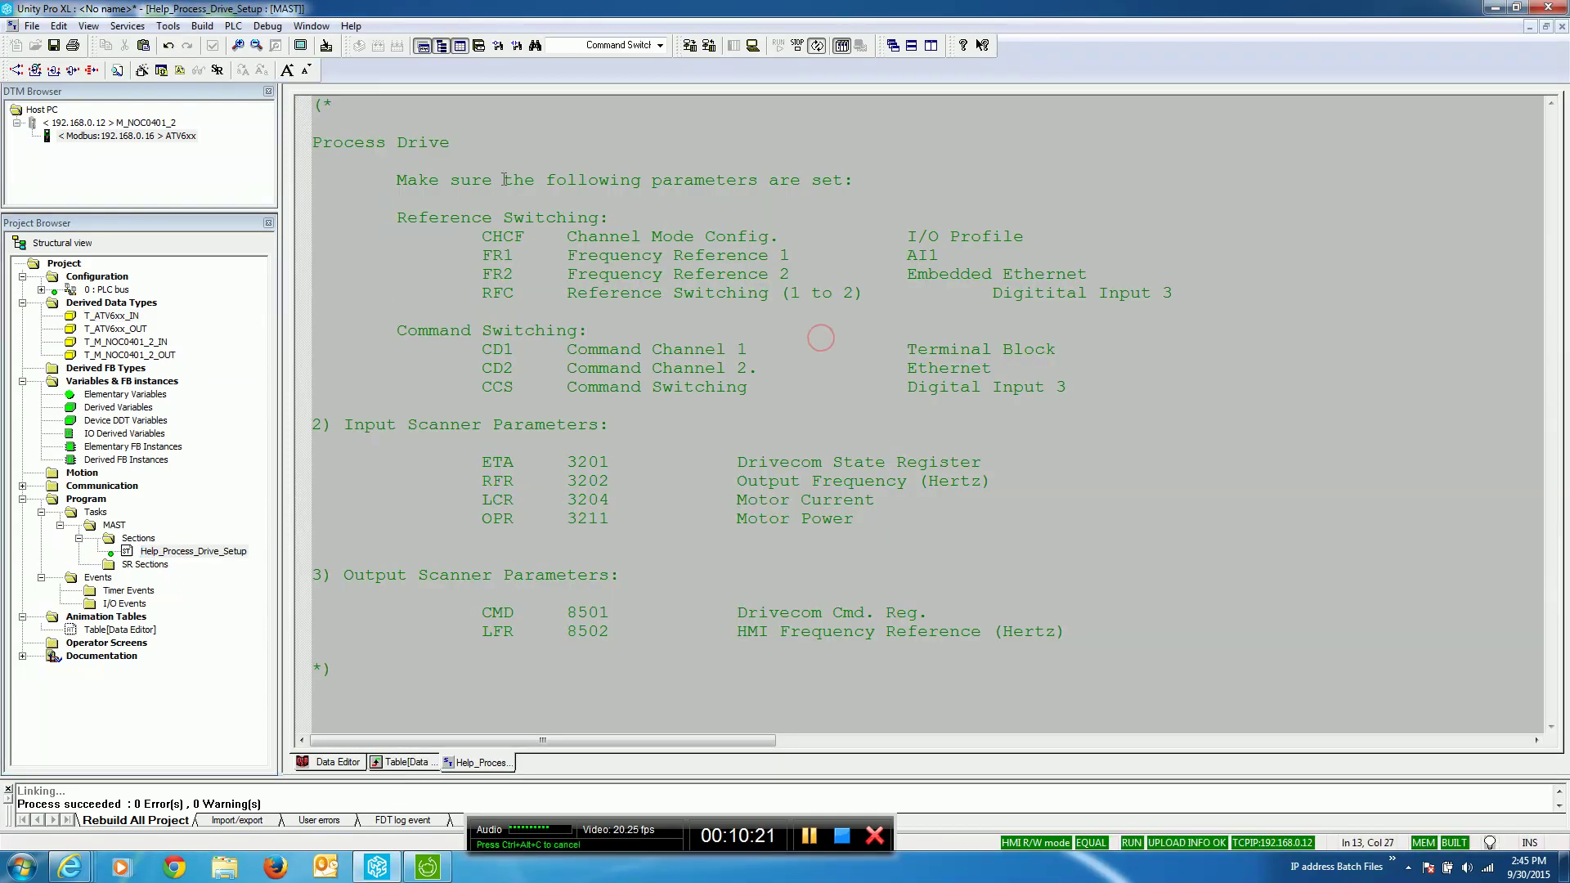
pyautogui.click(632, 106)
pyautogui.doubleClick(632, 106)
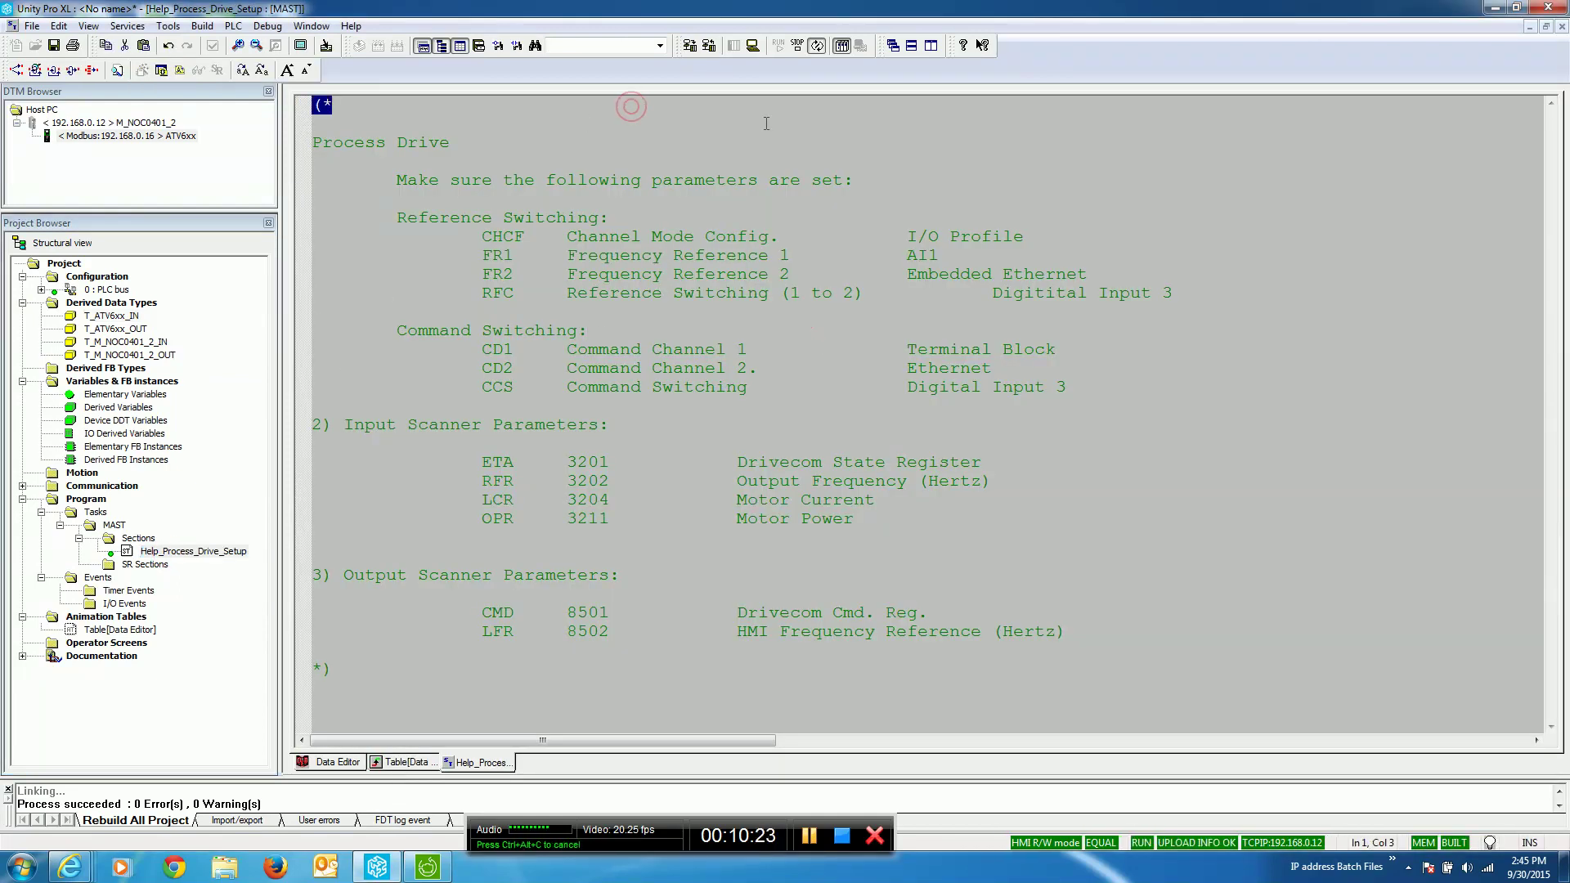
pyautogui.click(654, 425)
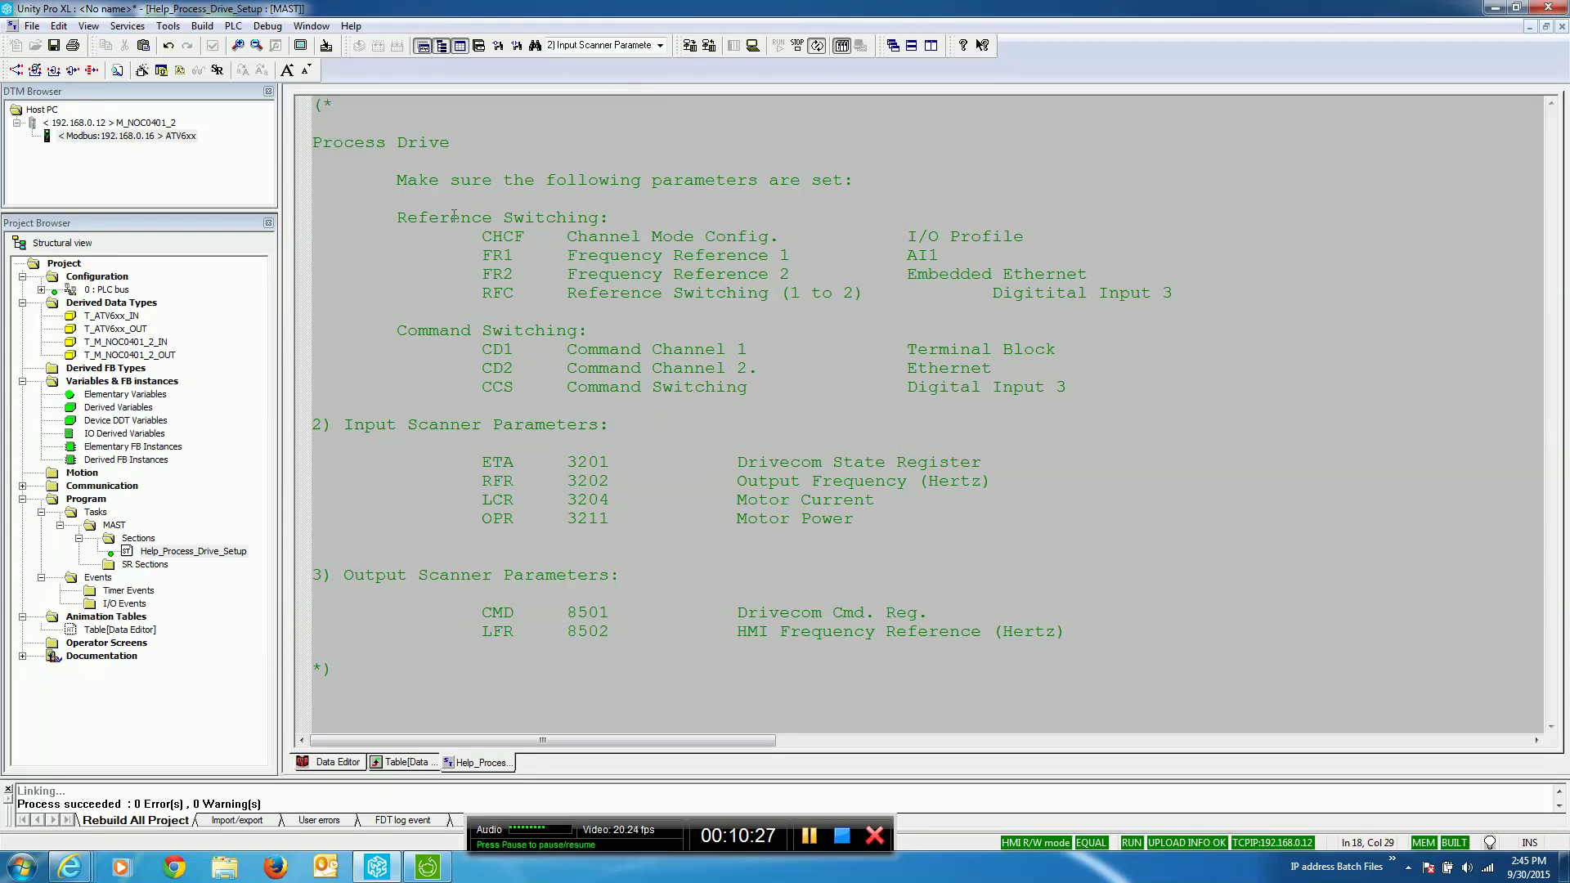